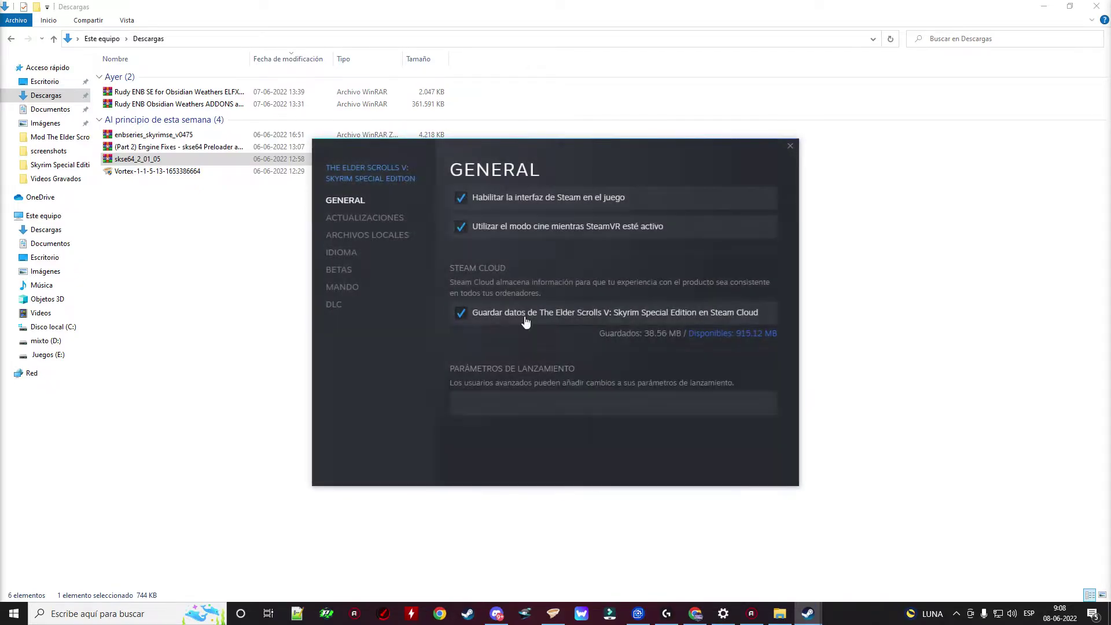
# - Check the DLC list in the properties of The Elder Scrolls V: Skyrim Special Edition and close the properties
pyautogui.click(336, 305)
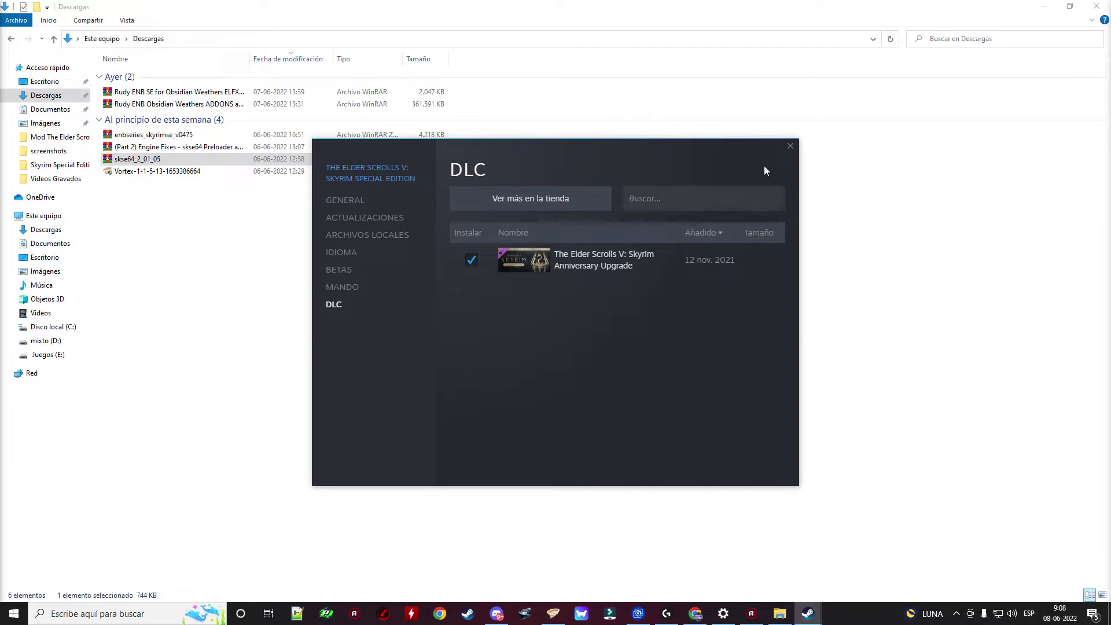
pyautogui.click(790, 146)
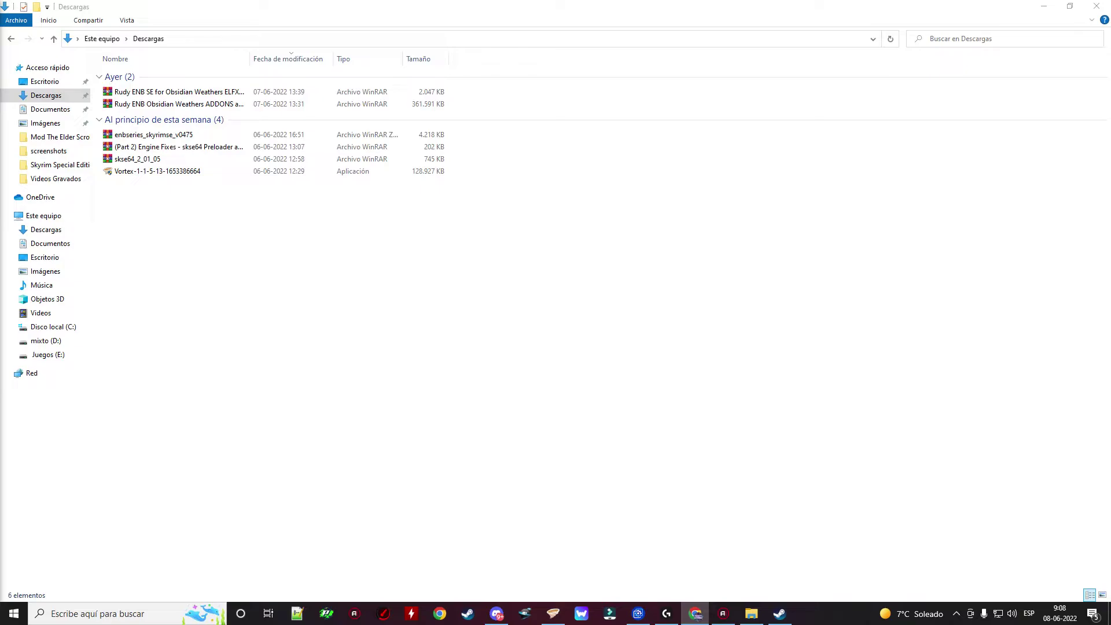
# - Switch to Chrome, maximize it, and review the Shaggy Best Mods Realistic collection's overview, system requirements and required downloads
pyautogui.hotkey('alt', 'Tab')
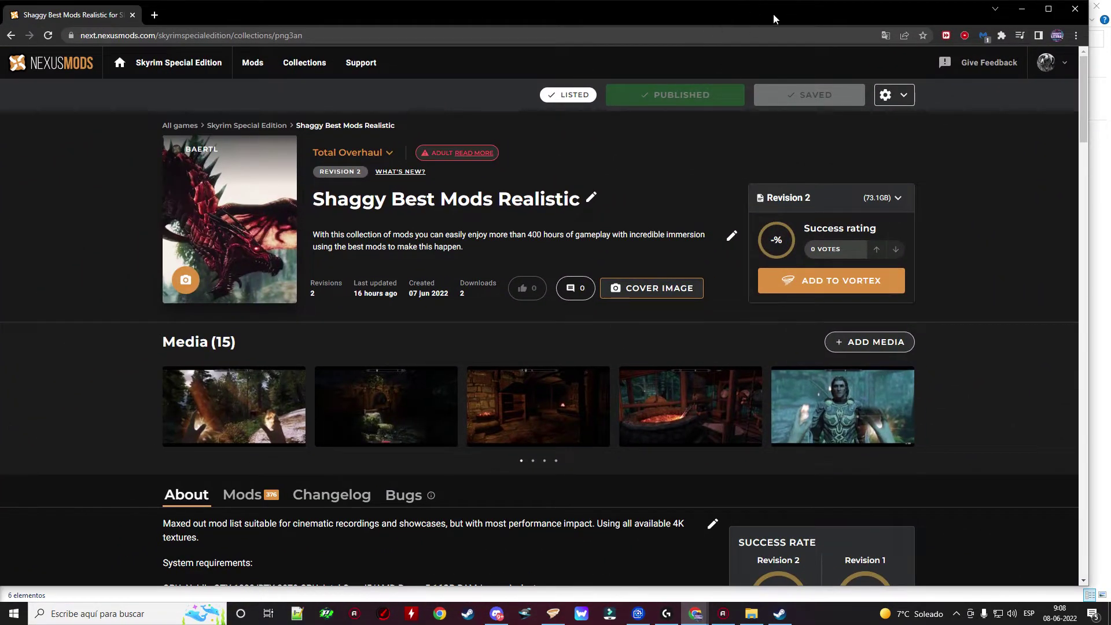
pyautogui.doubleClick(774, 16)
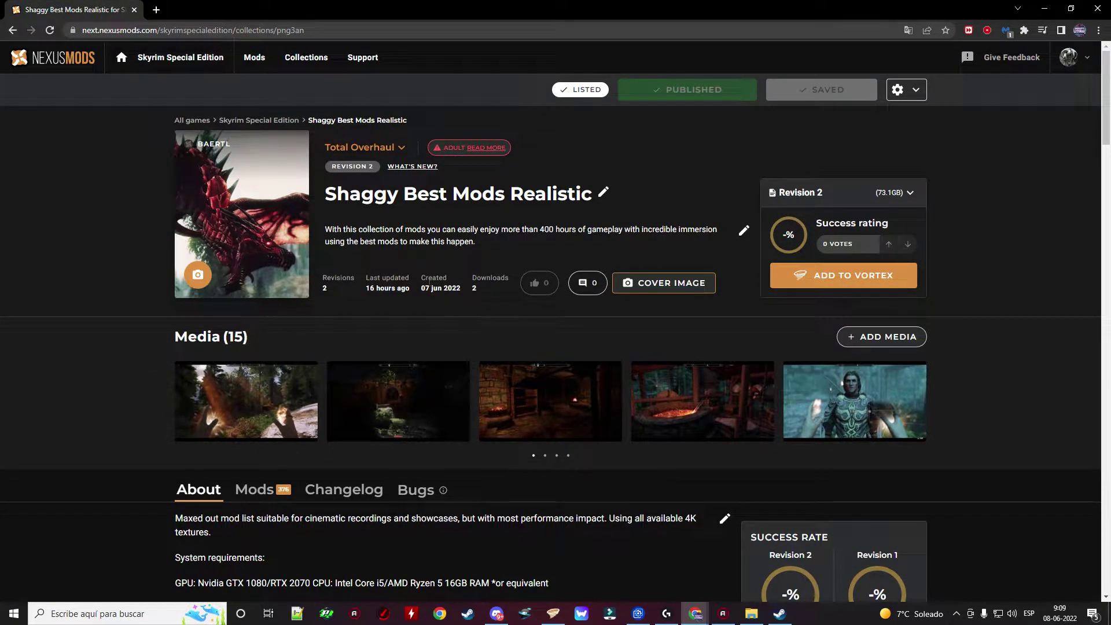
pyautogui.scroll(-6, 368, 271)
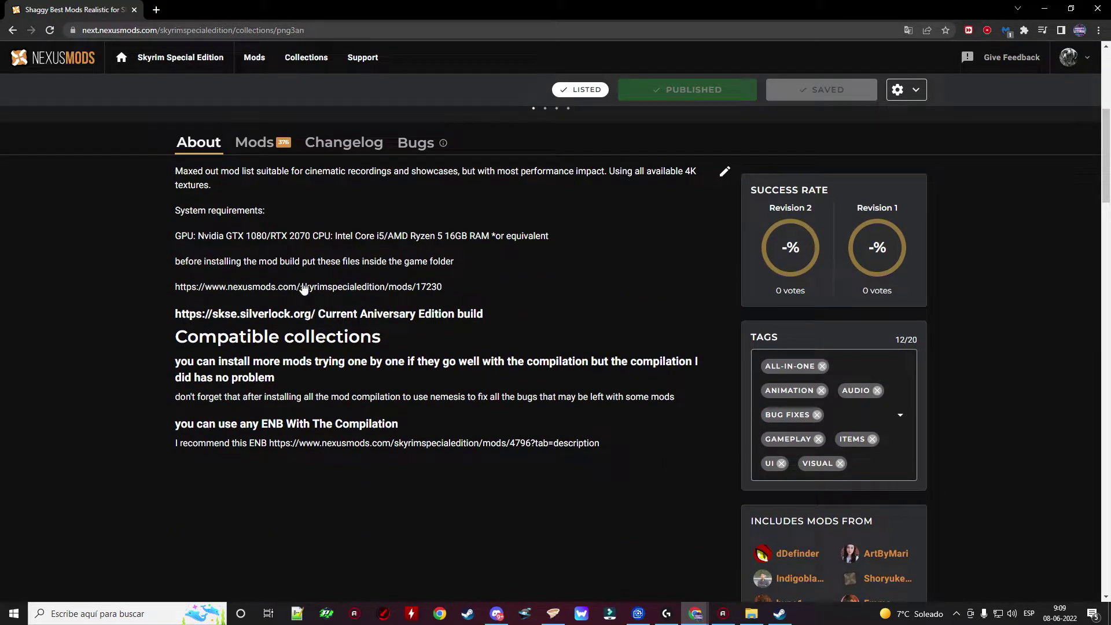
pyautogui.scroll(1, 326, 324)
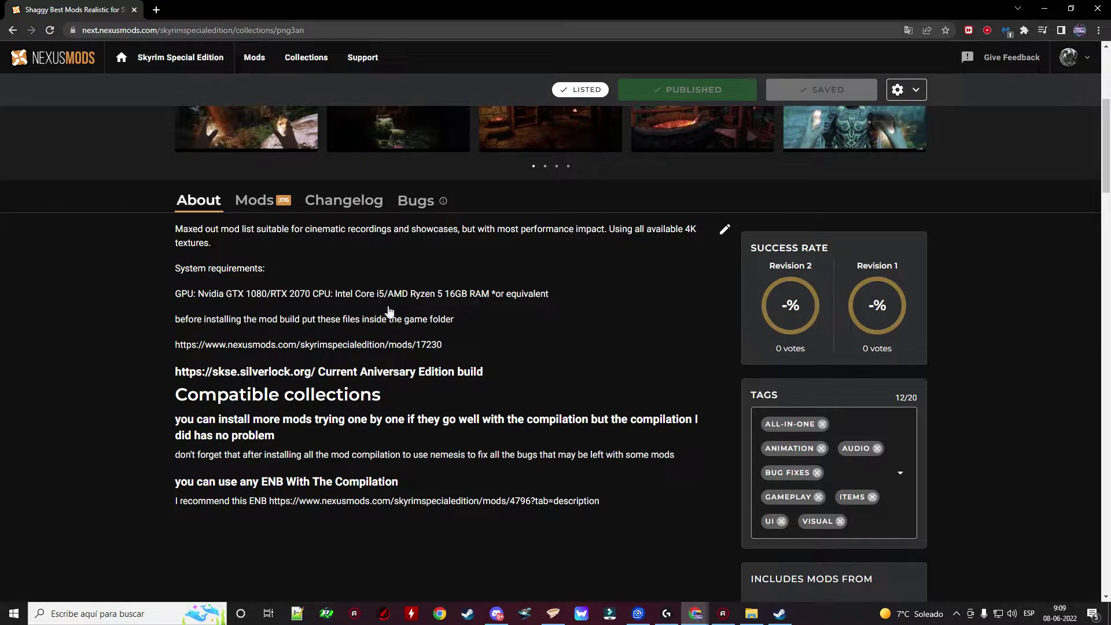
pyautogui.scroll(5, 608, 286)
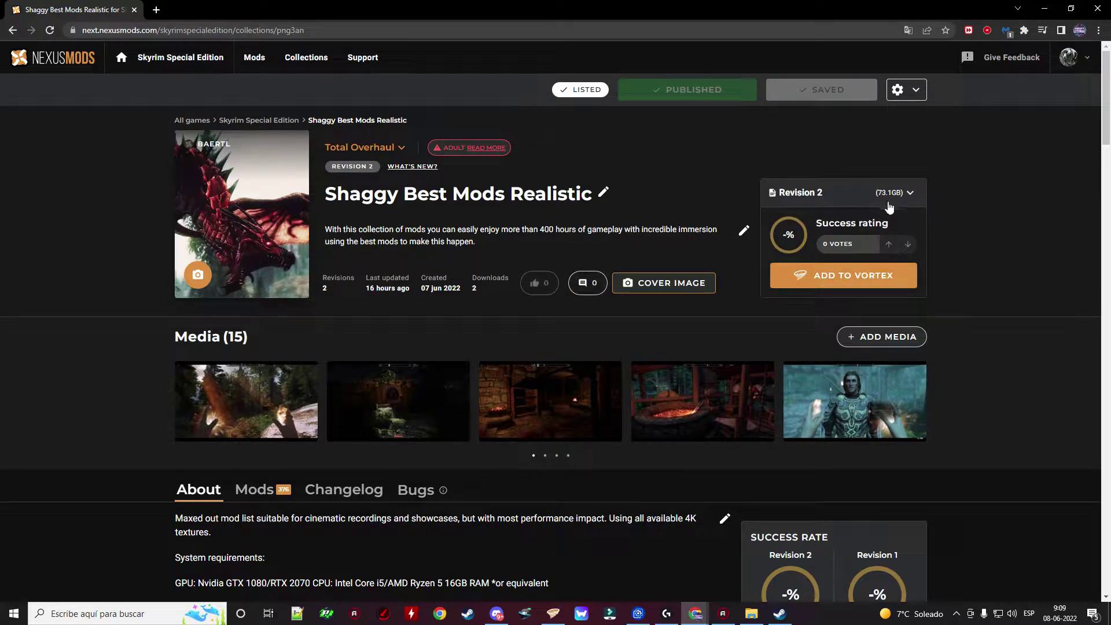
pyautogui.scroll(-3, 444, 276)
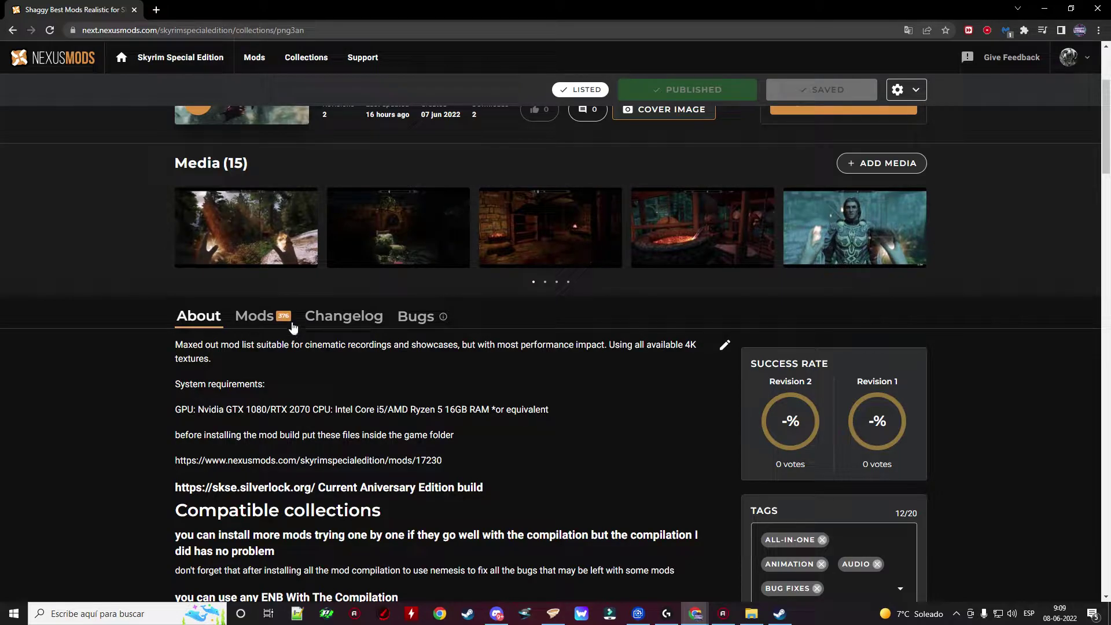
pyautogui.scroll(-2, 293, 341)
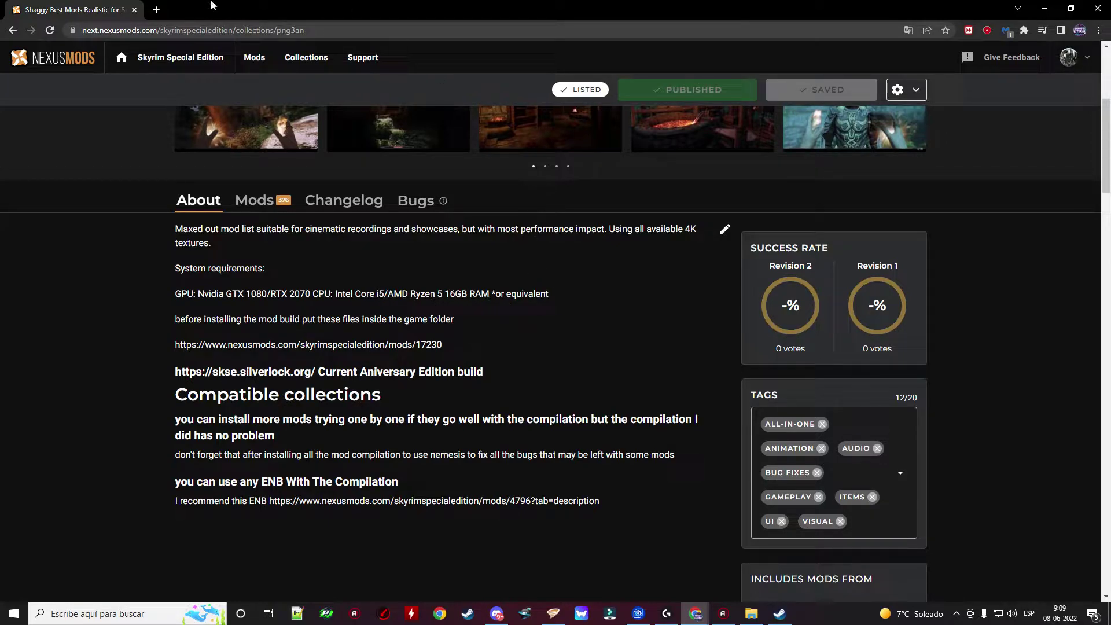
# - Switch to Steam, maximize it, and browse the local files of The Elder Scrolls V: Skyrim Special Edition from its properties
pyautogui.hotkey('alt', 'Tab')
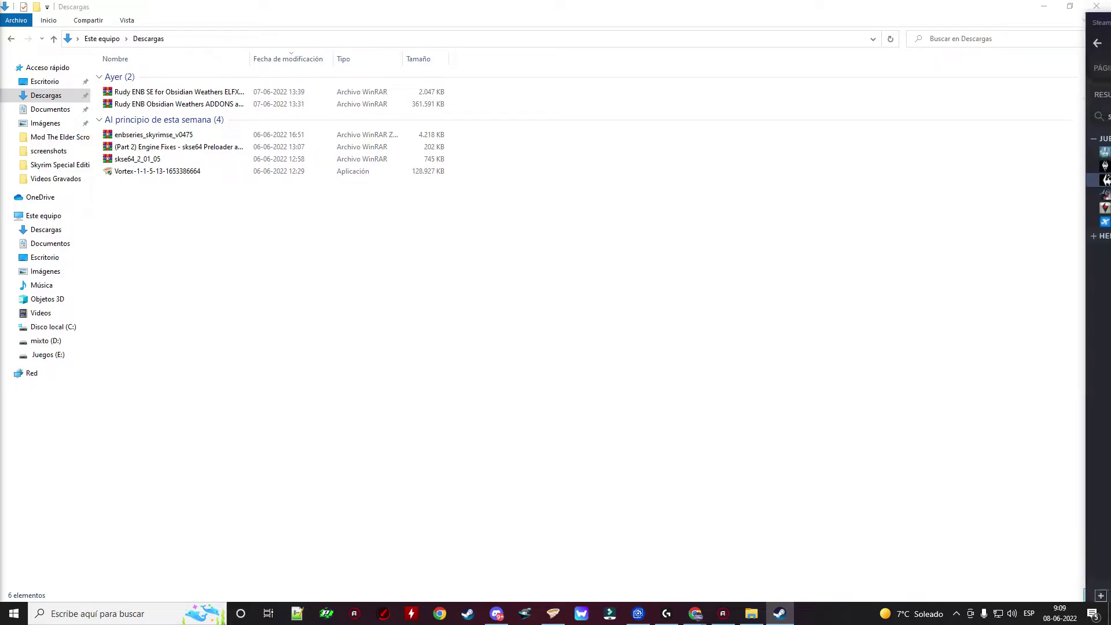
pyautogui.click(780, 613)
pyautogui.doubleClick(336, 125)
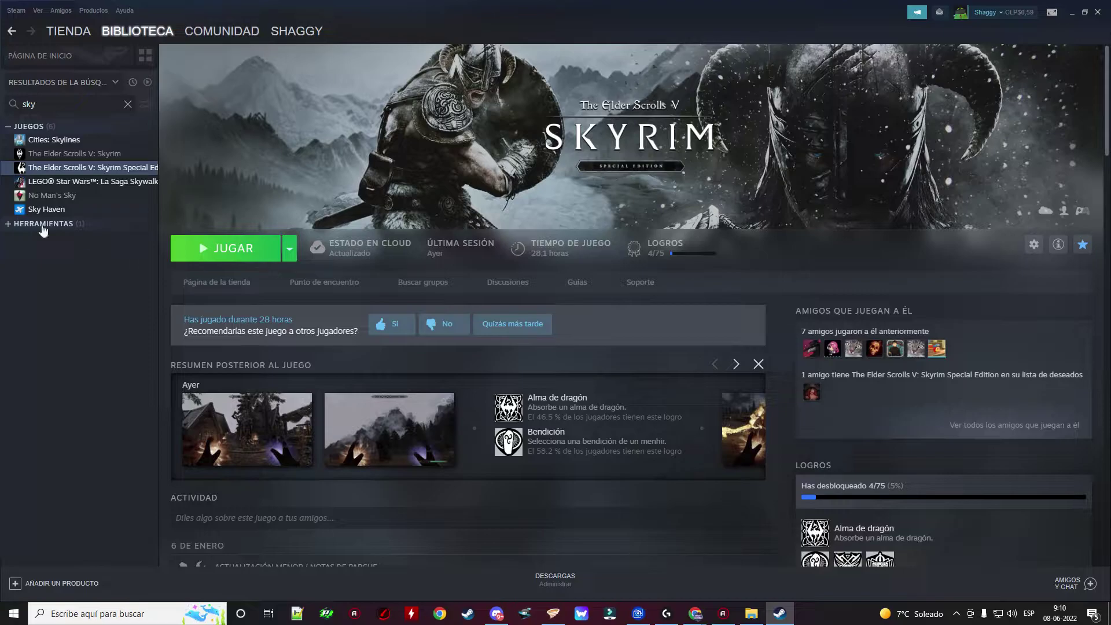
pyautogui.rightClick(107, 175)
pyautogui.moveTo(145, 230)
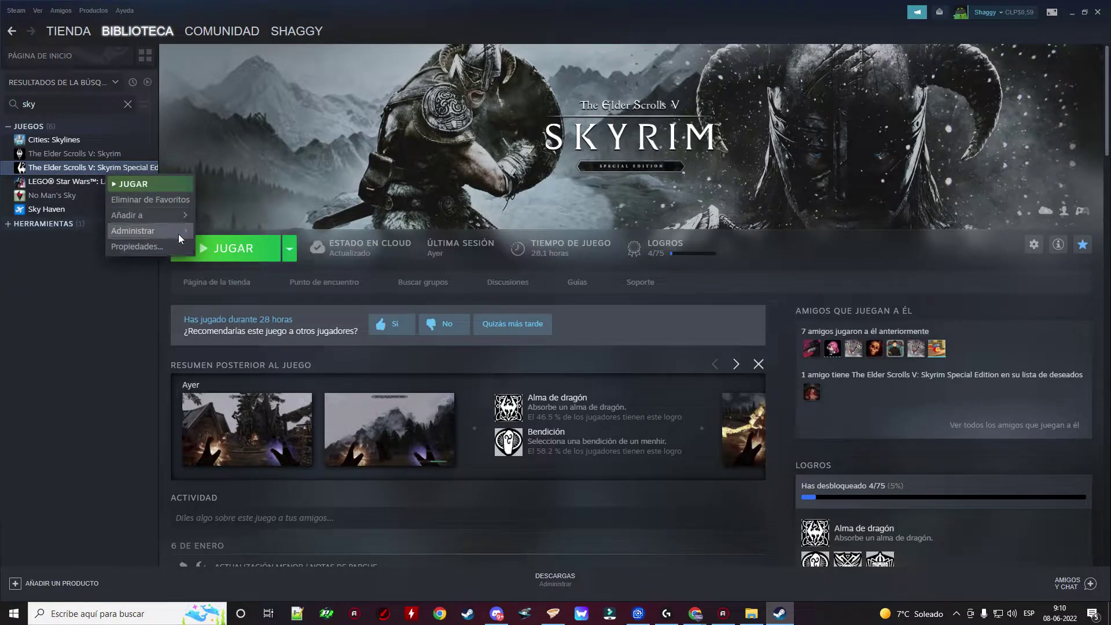
pyautogui.moveTo(188, 230)
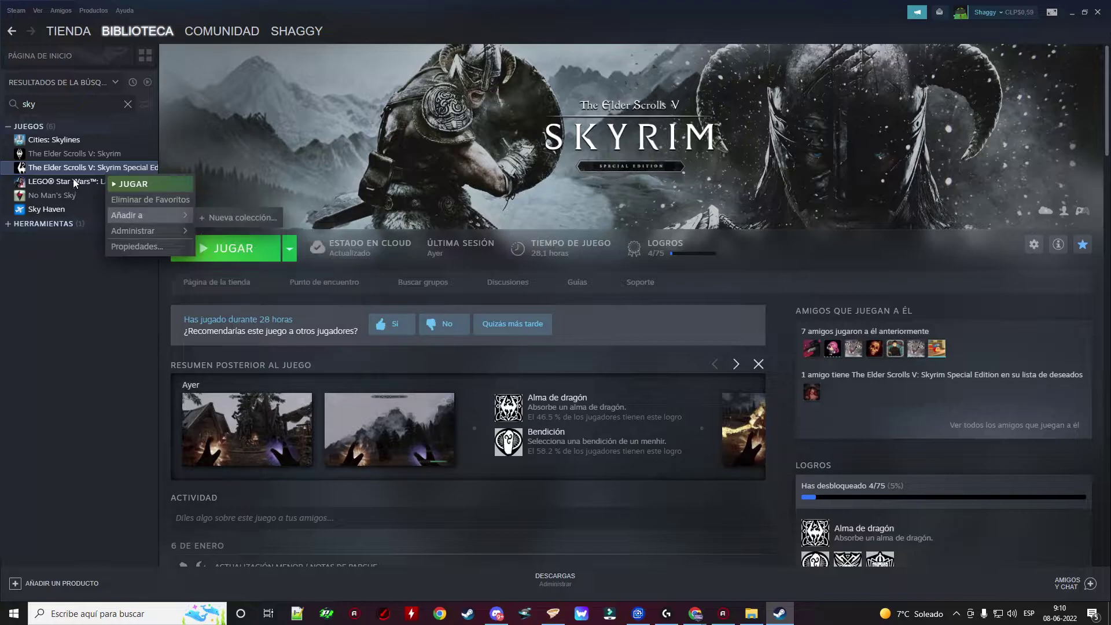
pyautogui.click(146, 246)
pyautogui.click(402, 239)
pyautogui.click(665, 211)
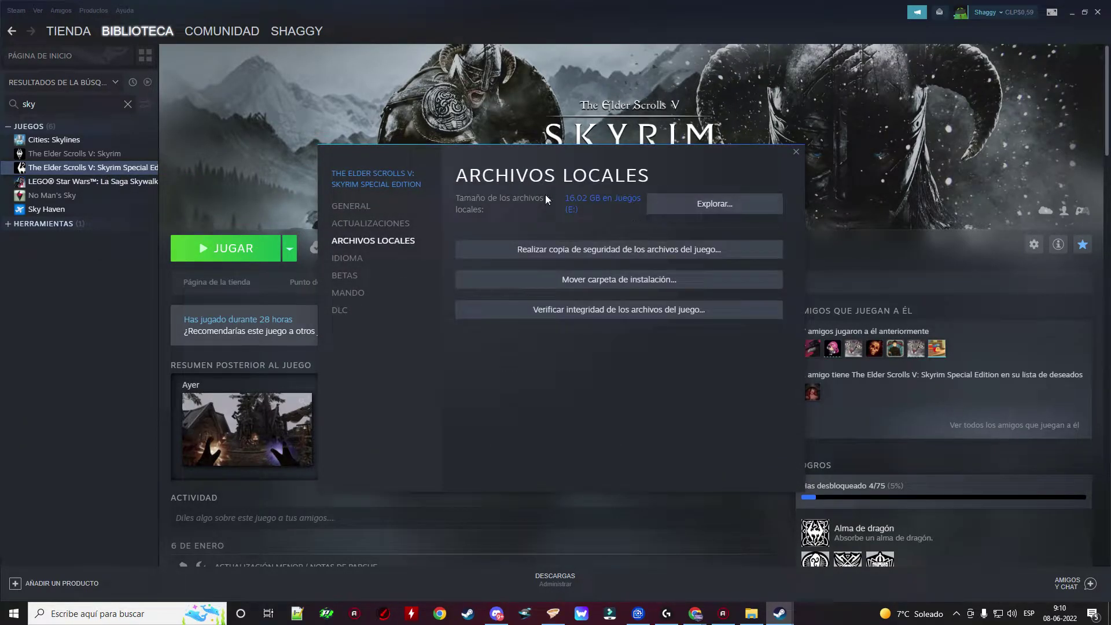
# - Show the actions available for the Skyrim Special Edition folder inside common, dismiss them, and put away the folder and game properties
pyautogui.moveTo(500, 156); pyautogui.dragTo(898, 121)
pyautogui.click(337, 171)
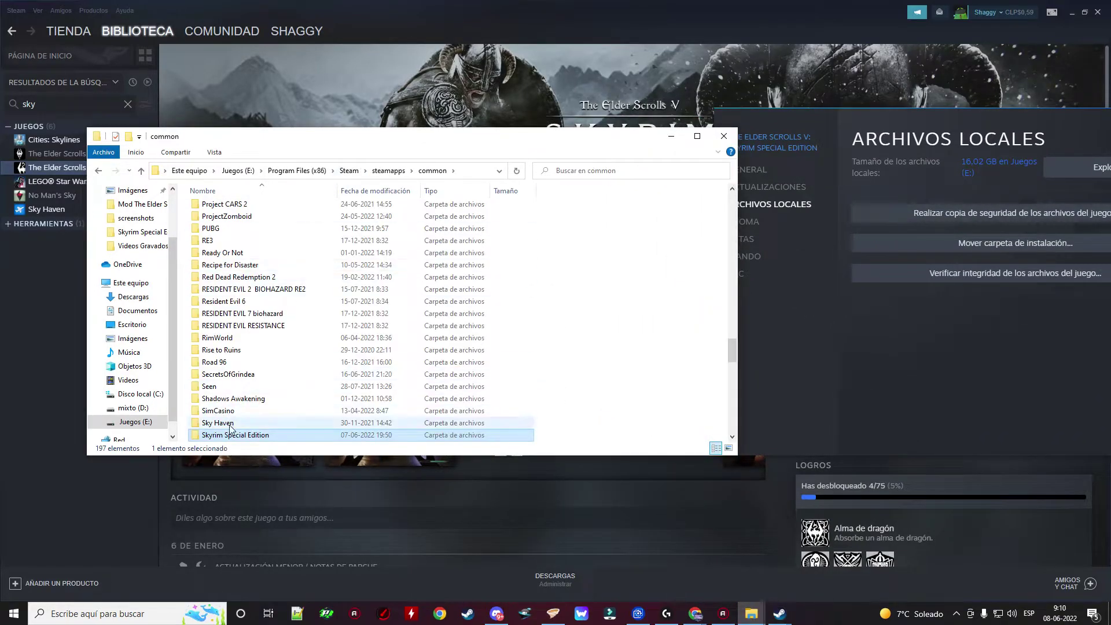
pyautogui.rightClick(237, 441)
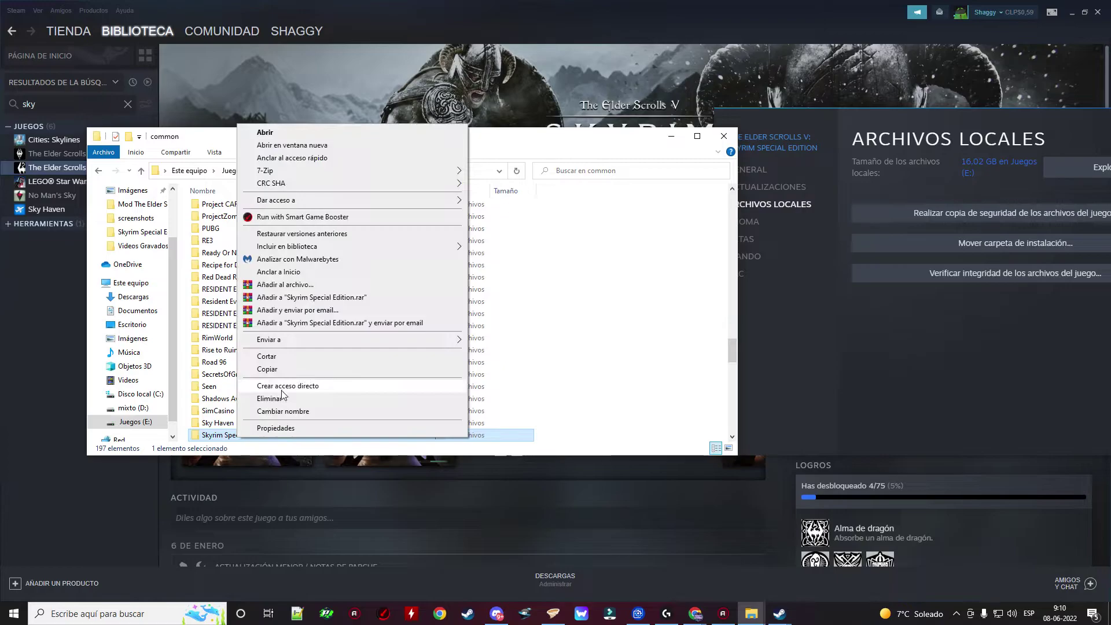
pyautogui.click(650, 141)
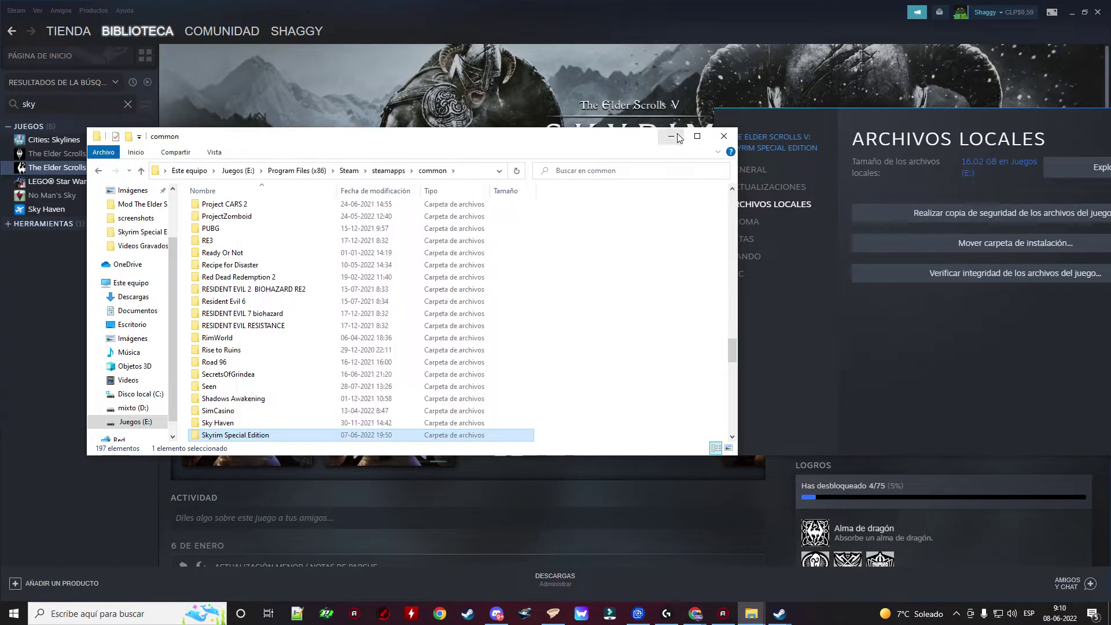
pyautogui.click(672, 137)
pyautogui.moveTo(949, 121); pyautogui.dragTo(596, 115)
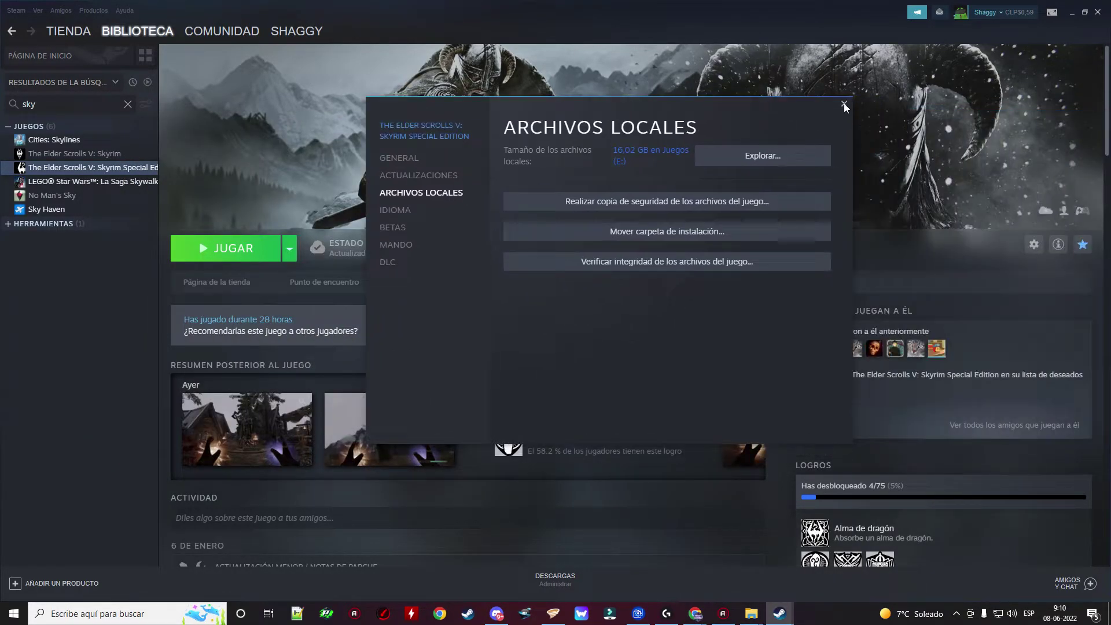
pyautogui.click(844, 105)
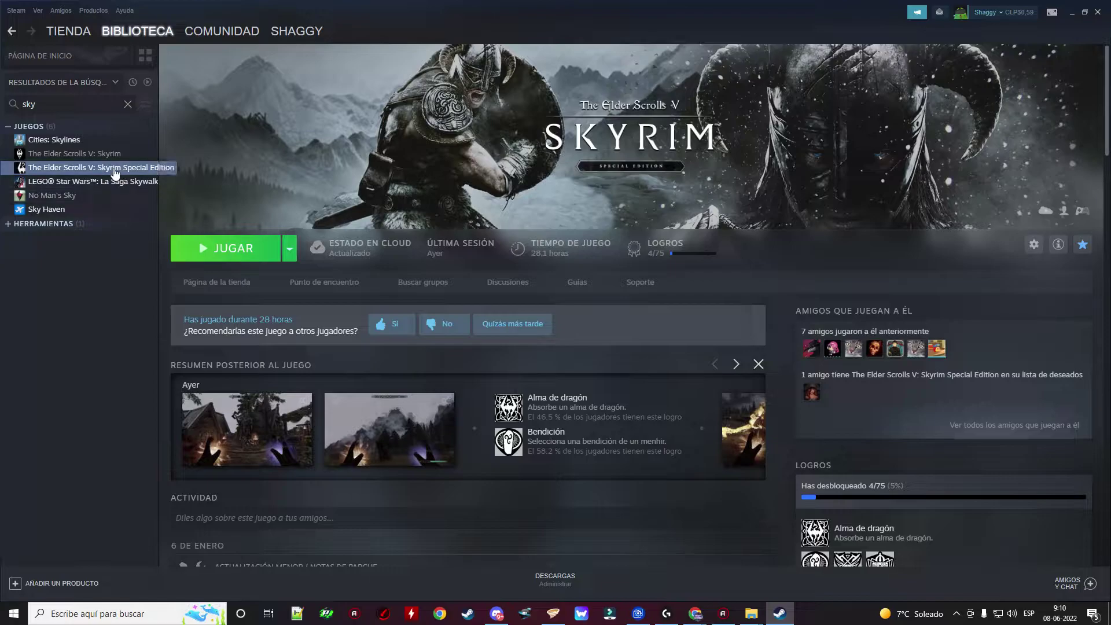
# - Show the management options for Skyrim Special Edition in the library, including Desinstalar, and dismiss them without choosing any
pyautogui.rightClick(116, 173)
pyautogui.moveTo(168, 225)
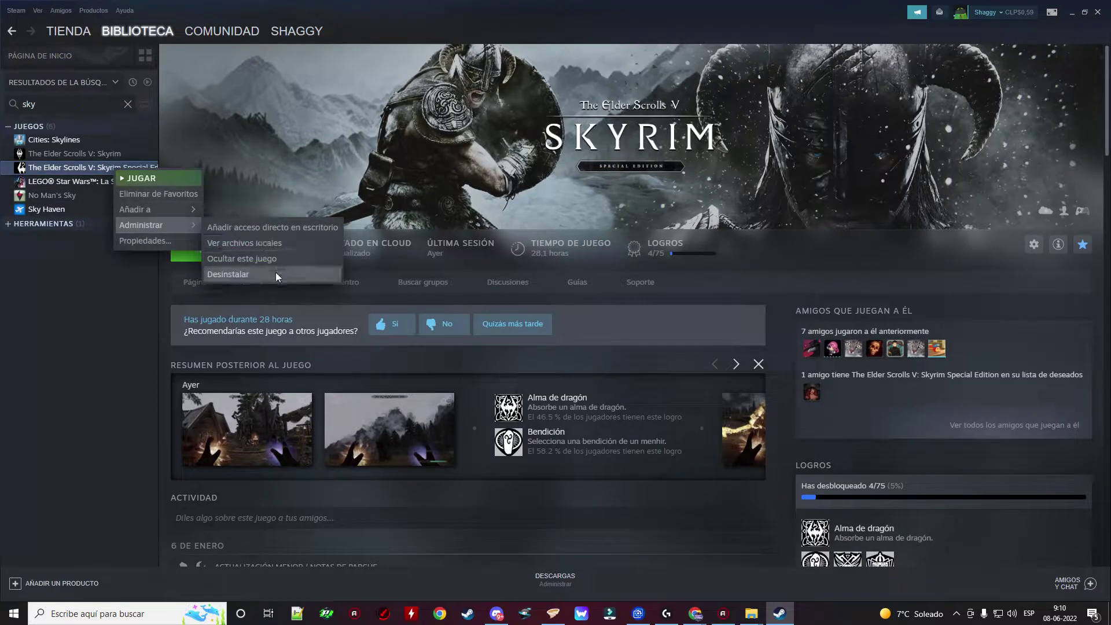
pyautogui.click(137, 328)
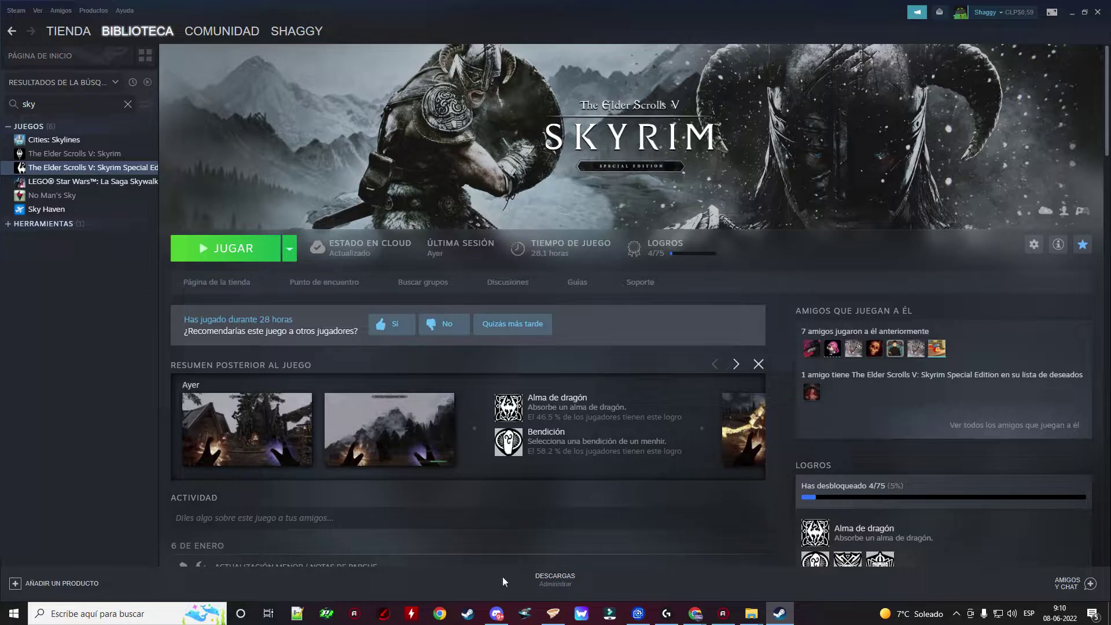
# - Open File Explorer and examine the contents of the Skyrim Special Edition folder under Documentos > My Games
pyautogui.click(87, 615)
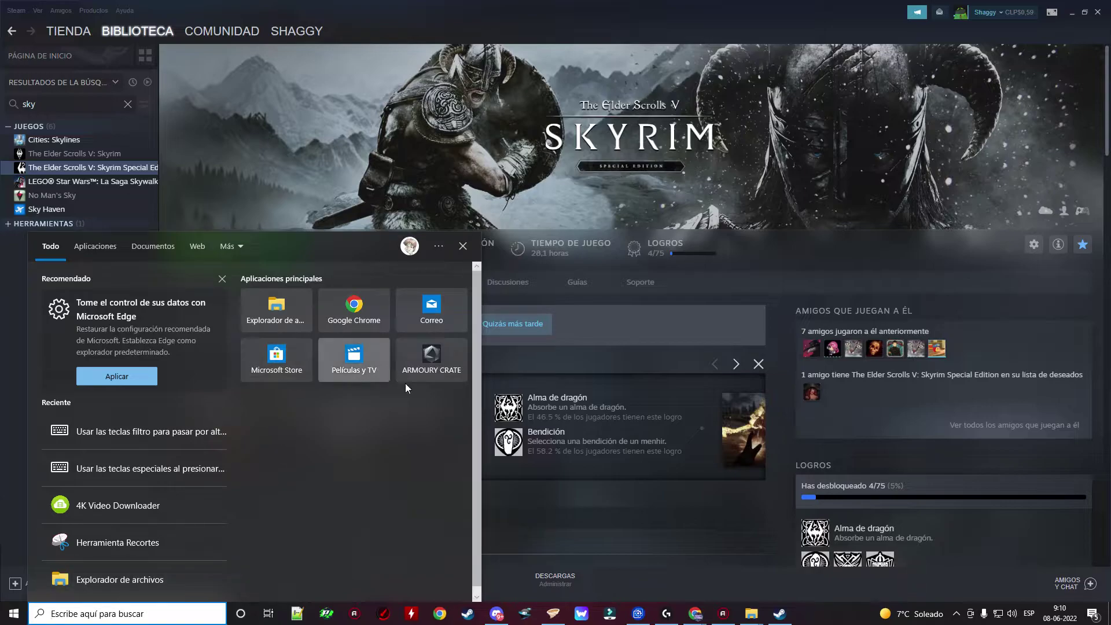
pyautogui.click(281, 318)
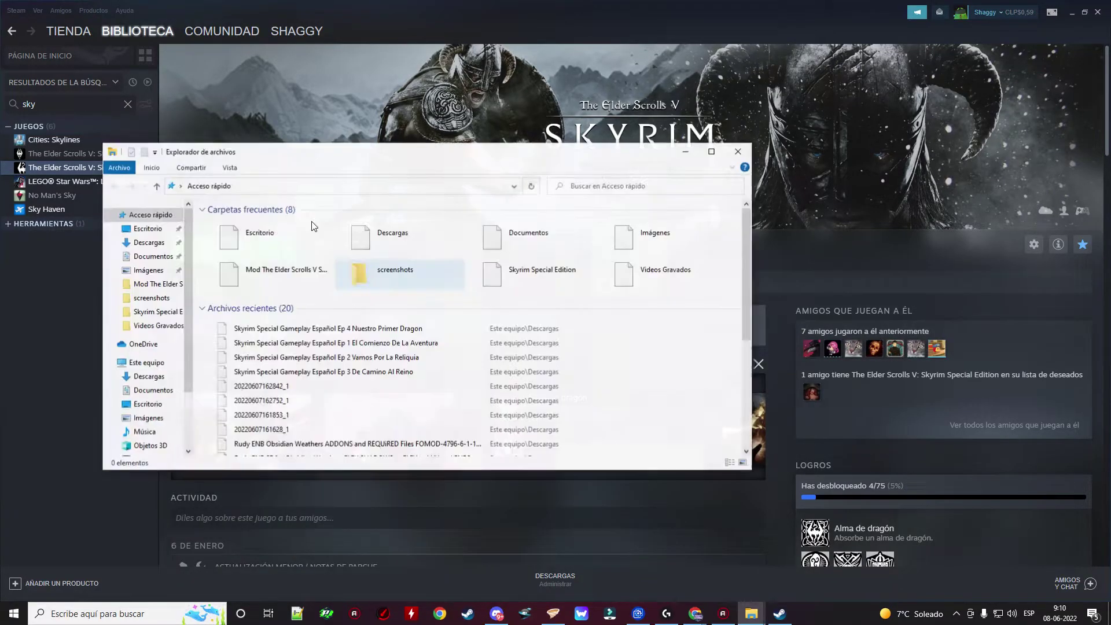
pyautogui.click(155, 256)
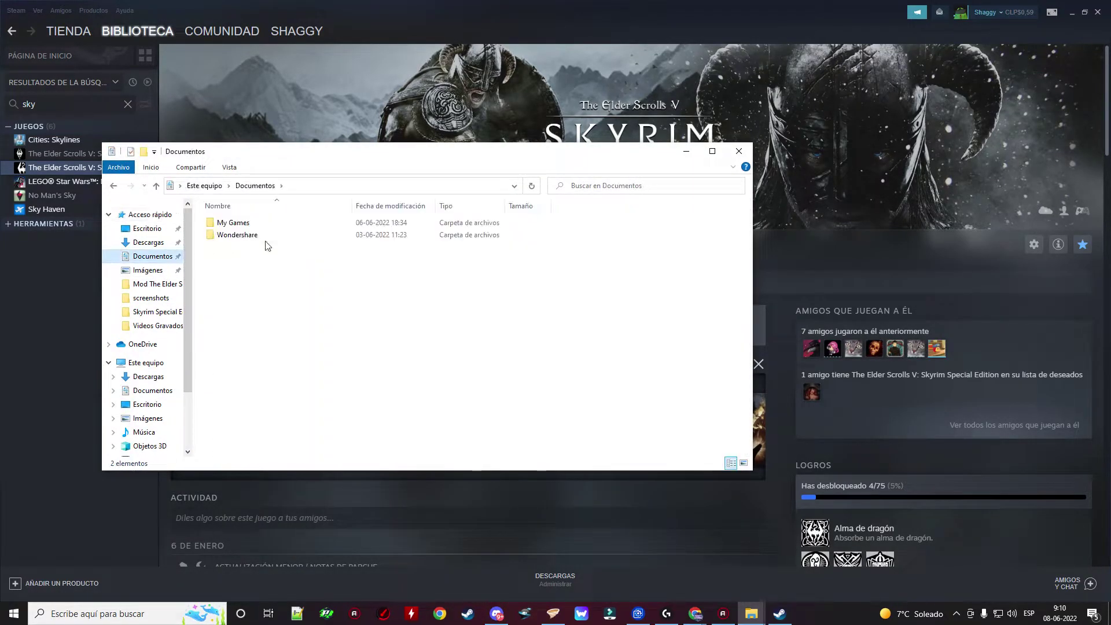
pyautogui.doubleClick(300, 226)
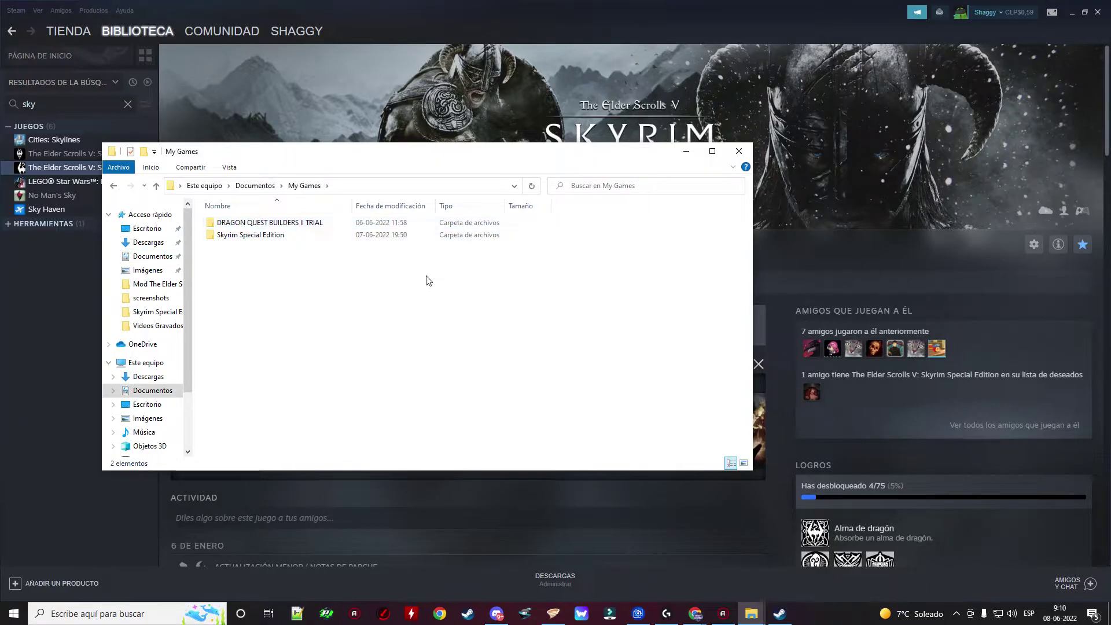
pyautogui.click(251, 239)
pyautogui.doubleClick(250, 236)
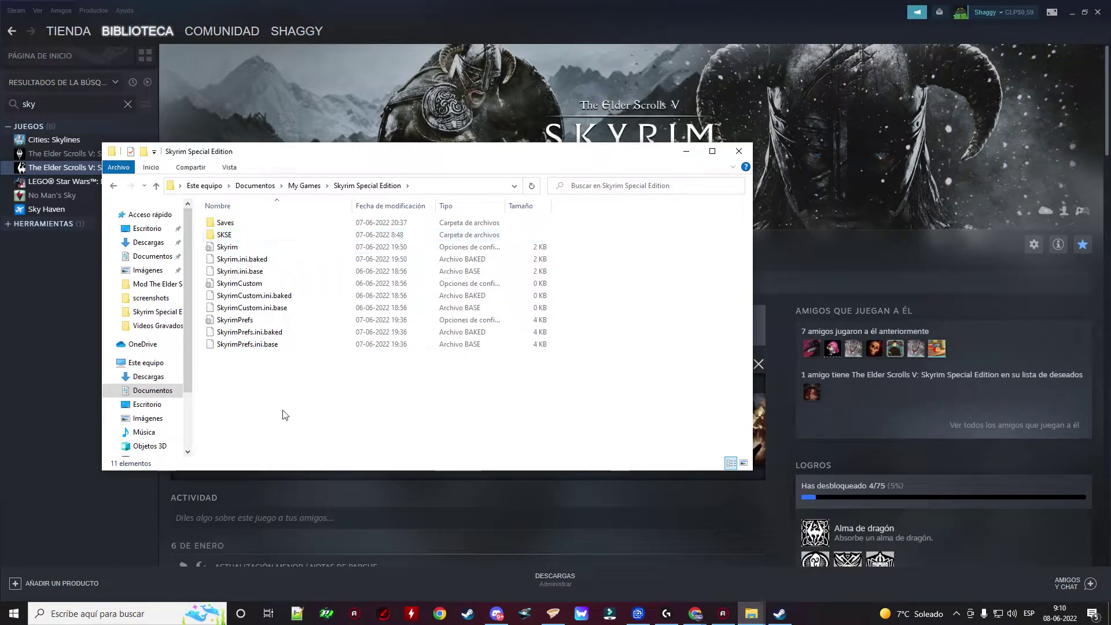
pyautogui.moveTo(299, 403); pyautogui.dragTo(273, 238)
pyautogui.click(370, 405)
# - Find the Vortex Mods folder on the Juegos (E:) drive, inspect its skyrimse subfolder, and close File Explorer
pyautogui.scroll(-2, 177, 380)
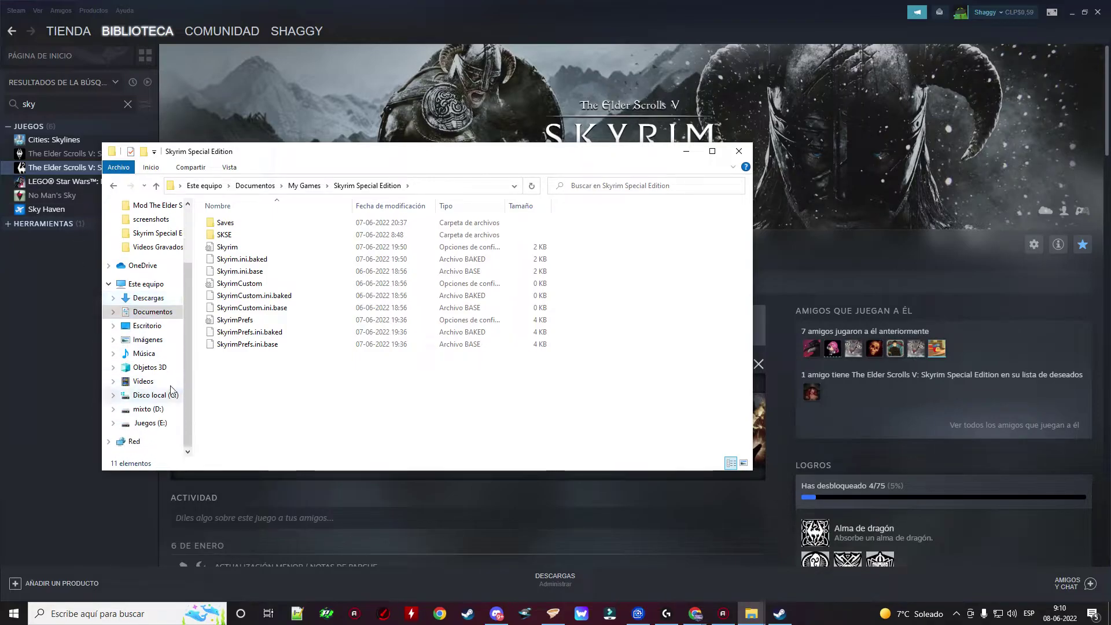
pyautogui.click(154, 424)
pyautogui.scroll(-6, 521, 289)
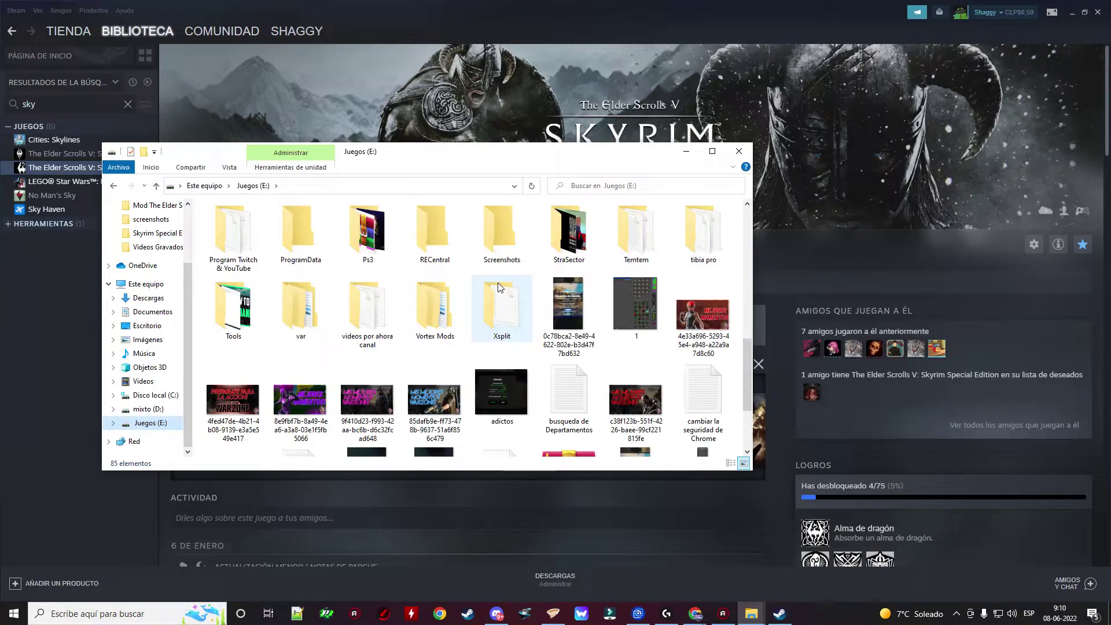
pyautogui.scroll(2, 459, 367)
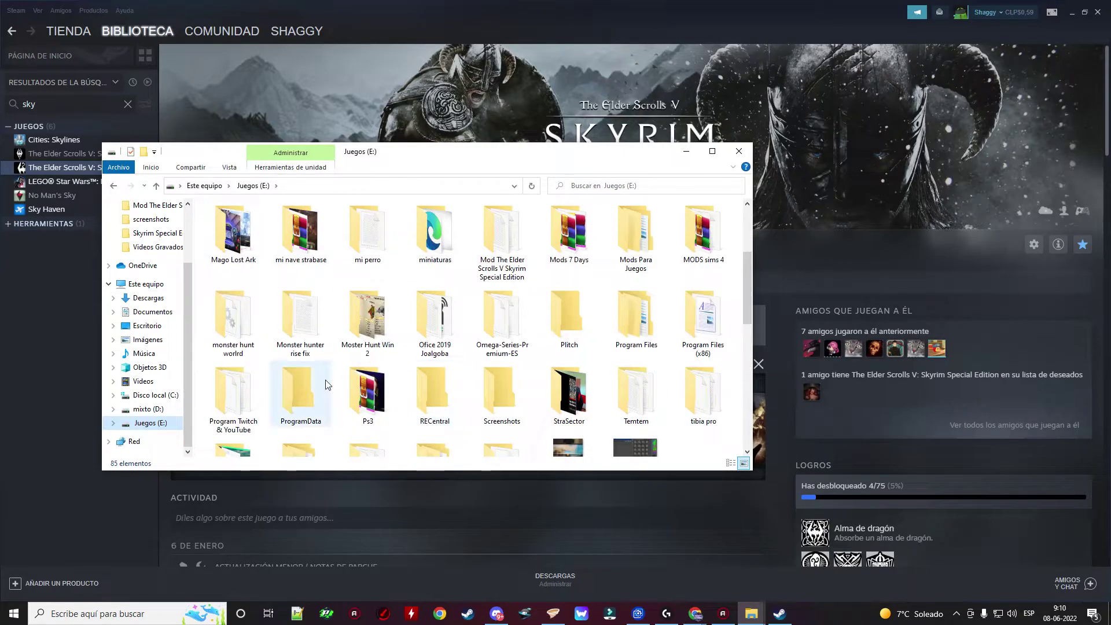
pyautogui.scroll(-2, 353, 374)
pyautogui.doubleClick(432, 340)
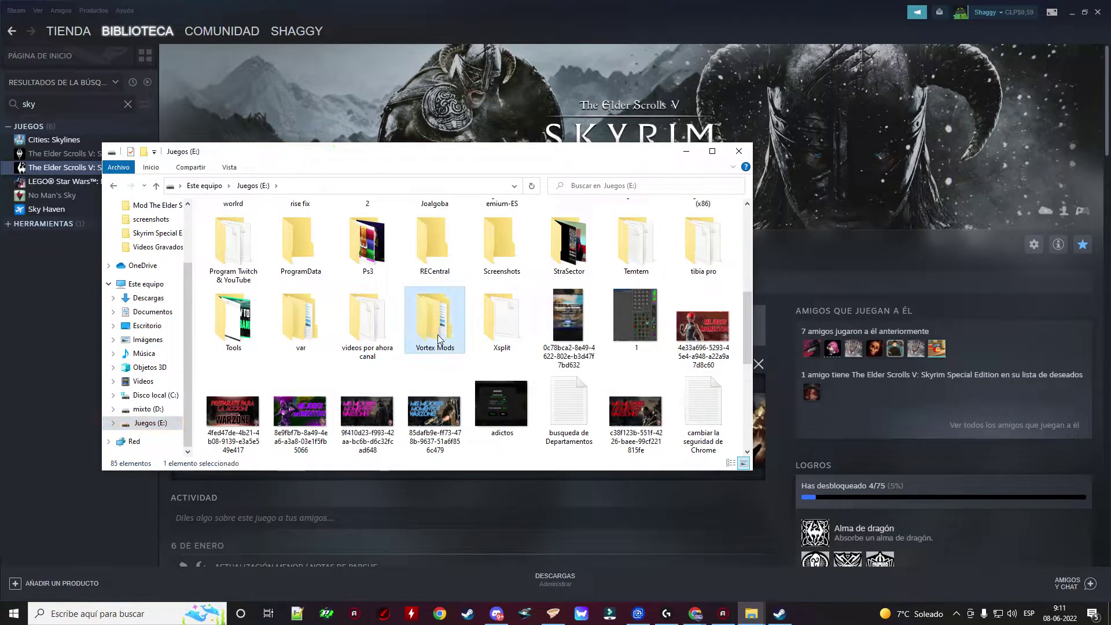
pyautogui.doubleClick(243, 227)
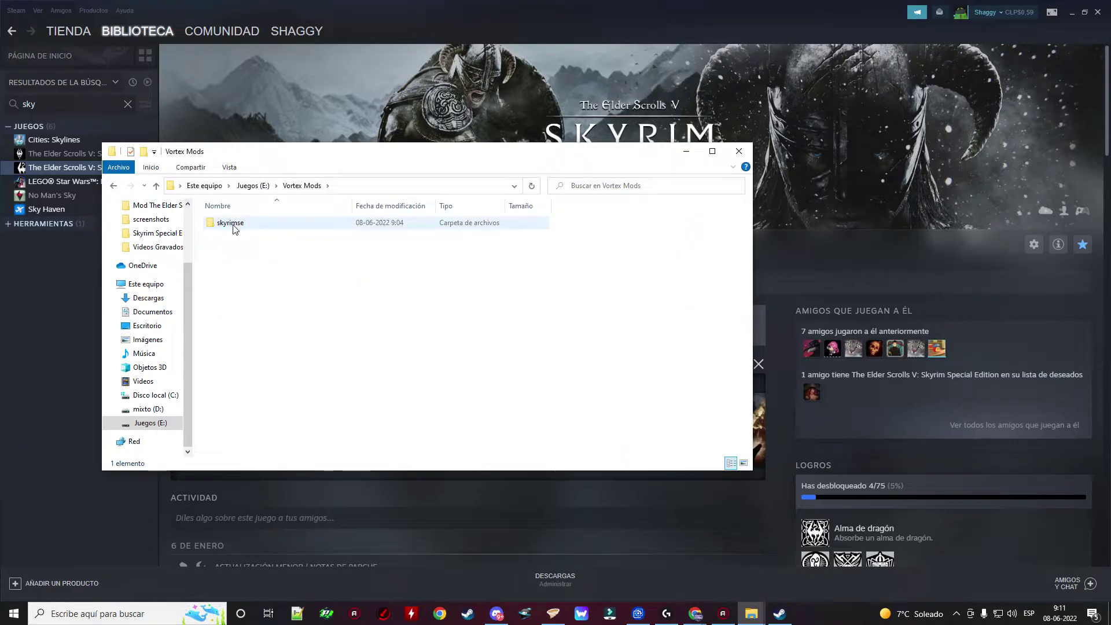
pyautogui.hotkey('alt', 'Left')
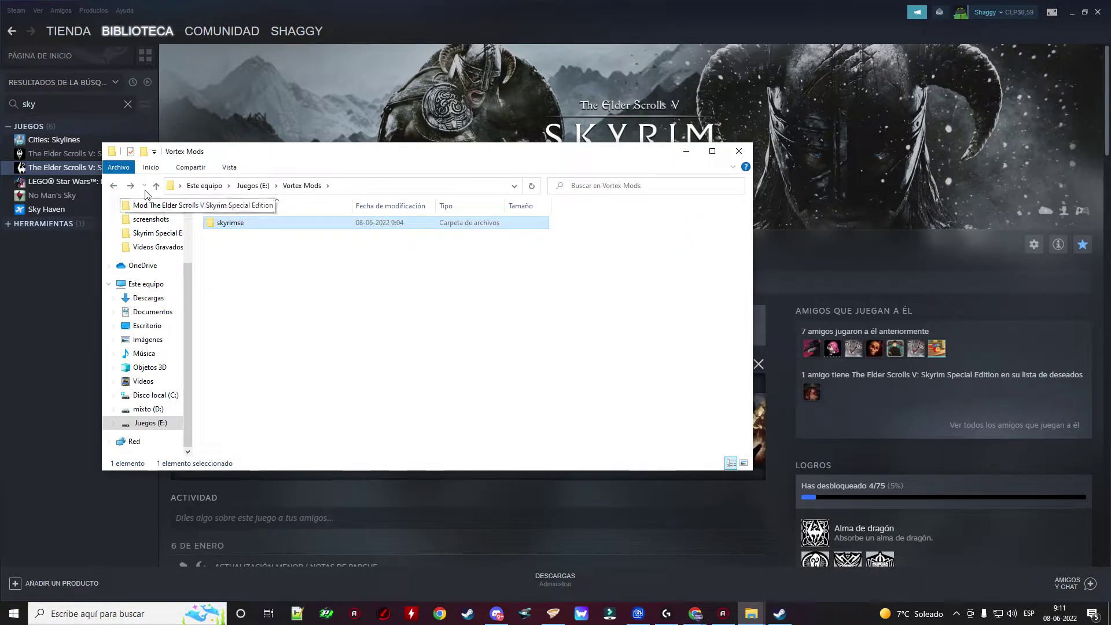
pyautogui.click(114, 185)
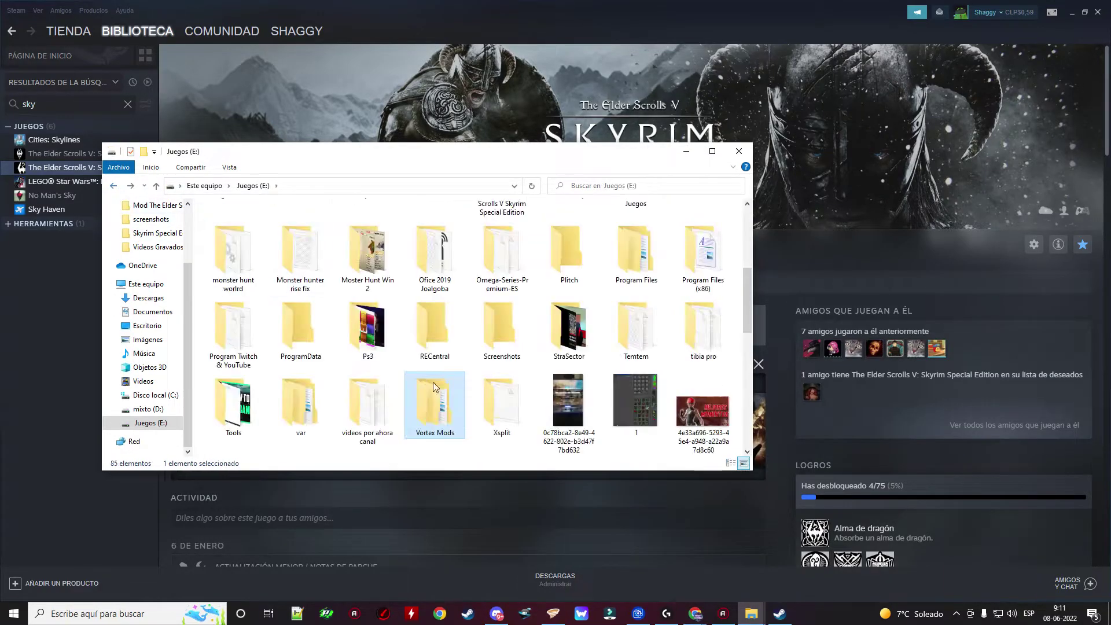
pyautogui.click(739, 151)
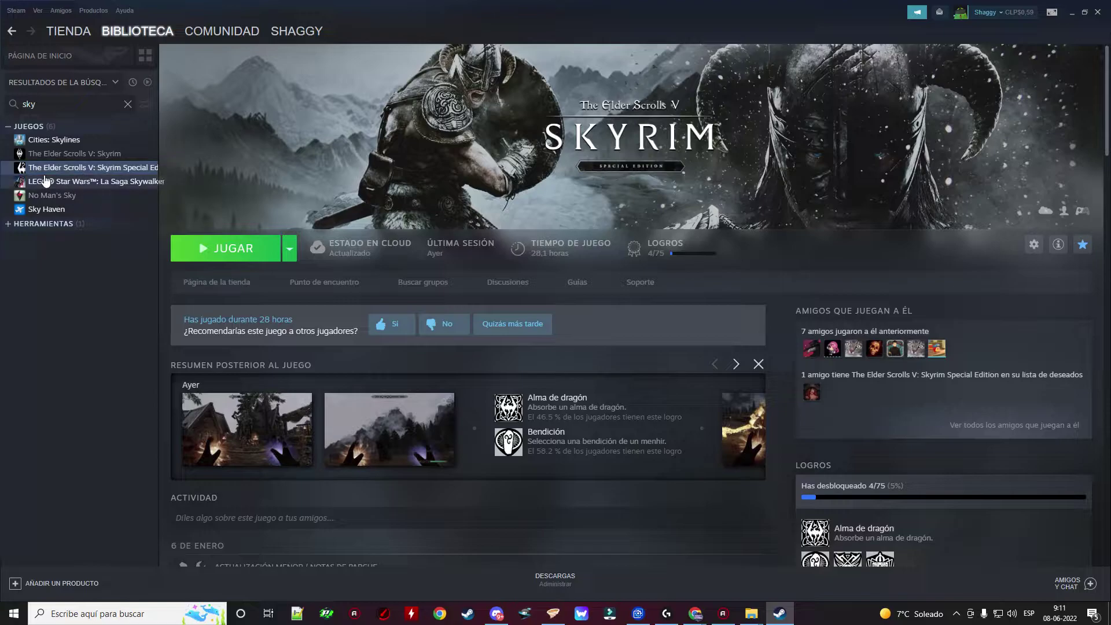
# - Switch to the maximized Skyrim Script Extender page in Chrome and examine the Anniversary Edition build, its game version and its 7z download
pyautogui.hotkey('alt', 'Tab')
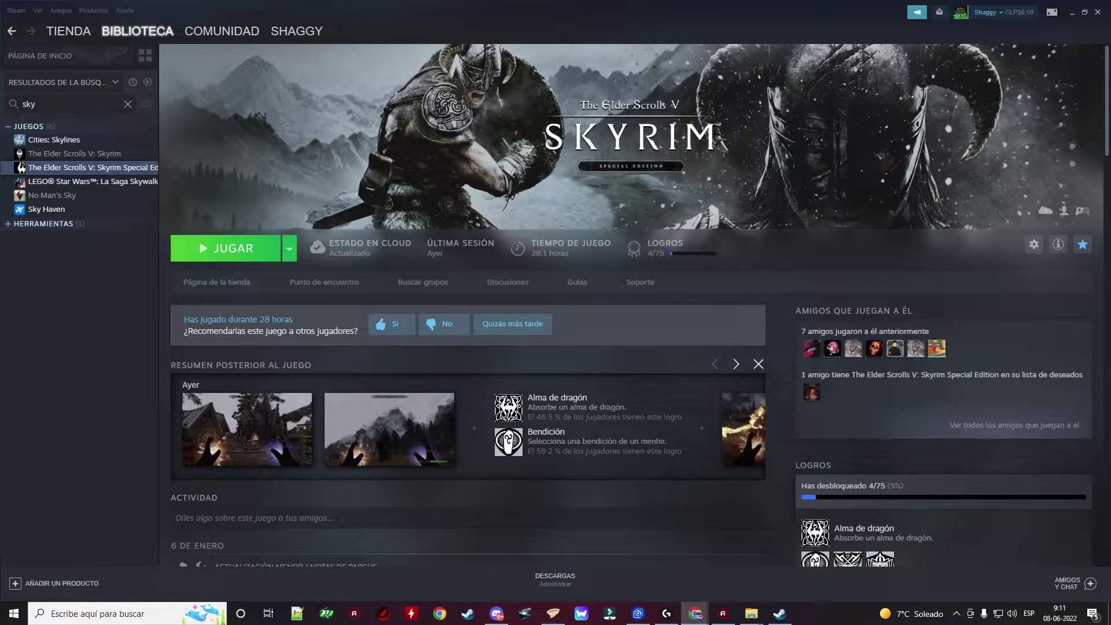
pyautogui.hotkey('alt', 'Tab')
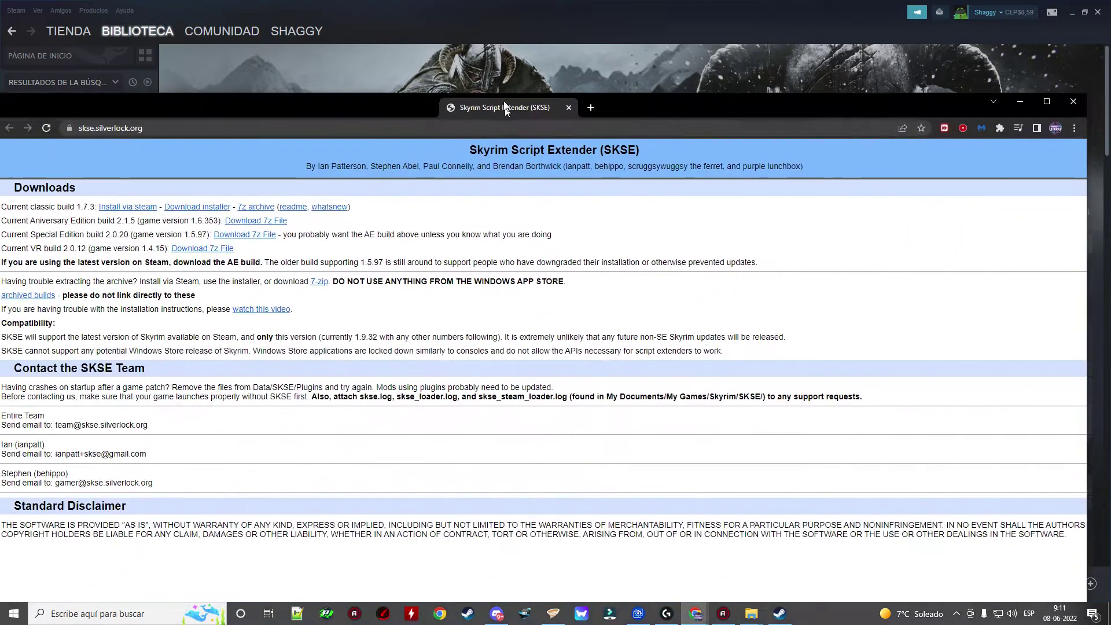
pyautogui.doubleClick(503, 95)
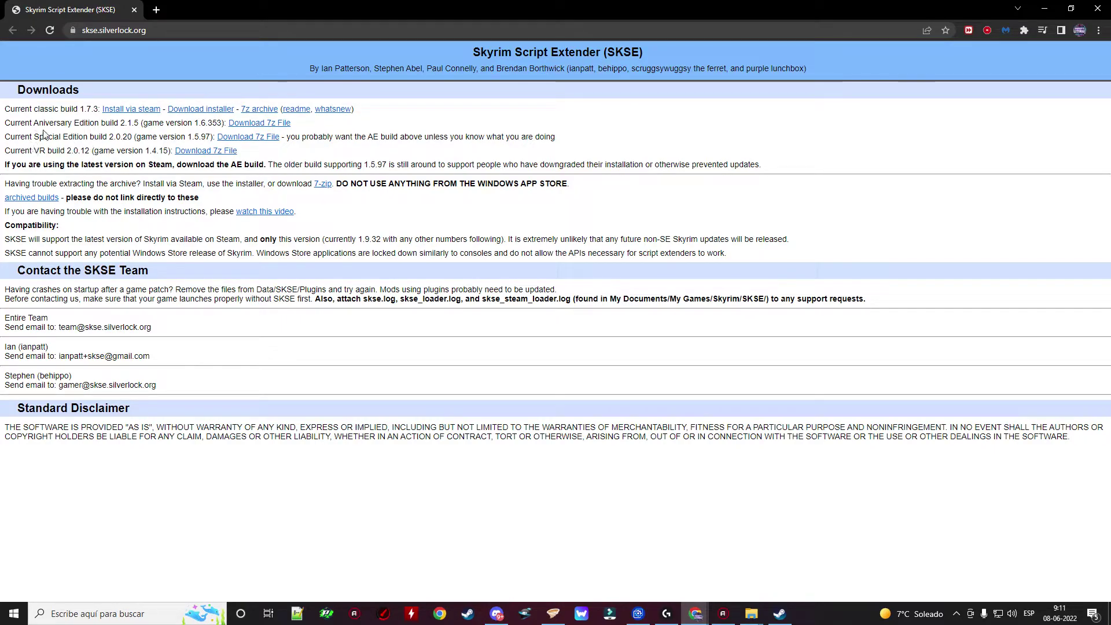
pyautogui.moveTo(52, 140); pyautogui.dragTo(95, 124)
pyautogui.click(76, 124)
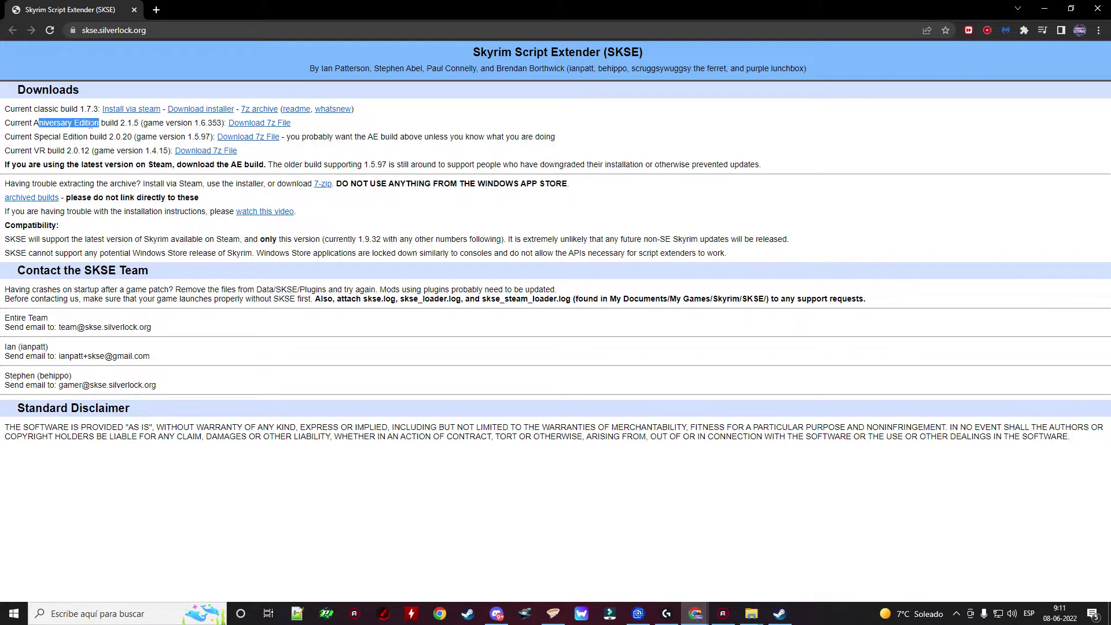
pyautogui.click(91, 123)
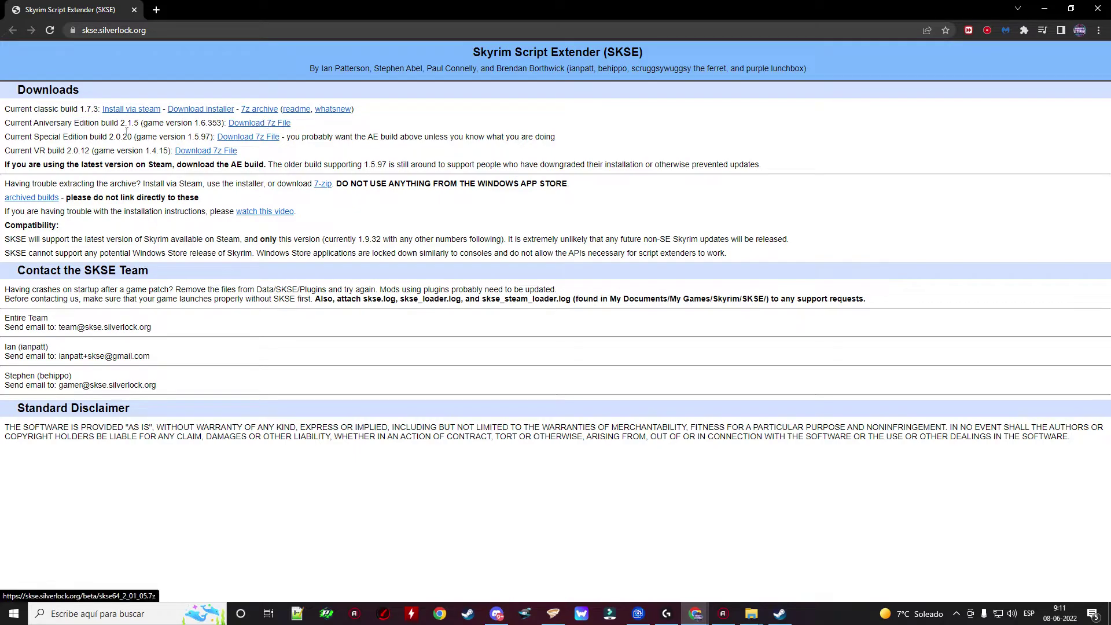
pyautogui.moveTo(13, 123); pyautogui.dragTo(105, 124)
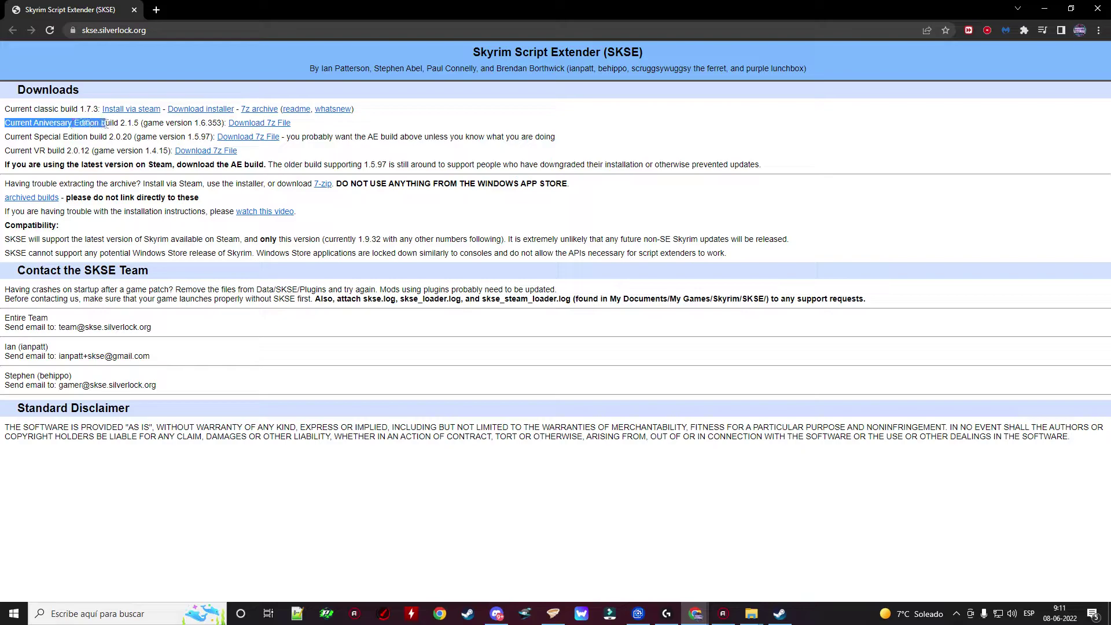
pyautogui.click(138, 120)
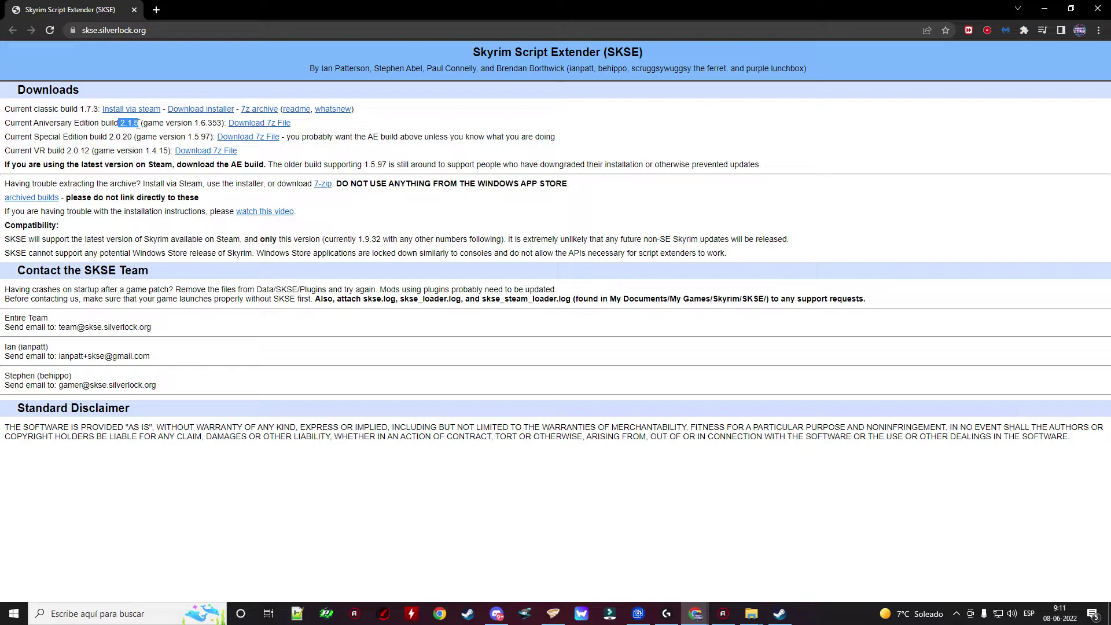
pyautogui.moveTo(144, 123); pyautogui.dragTo(222, 123)
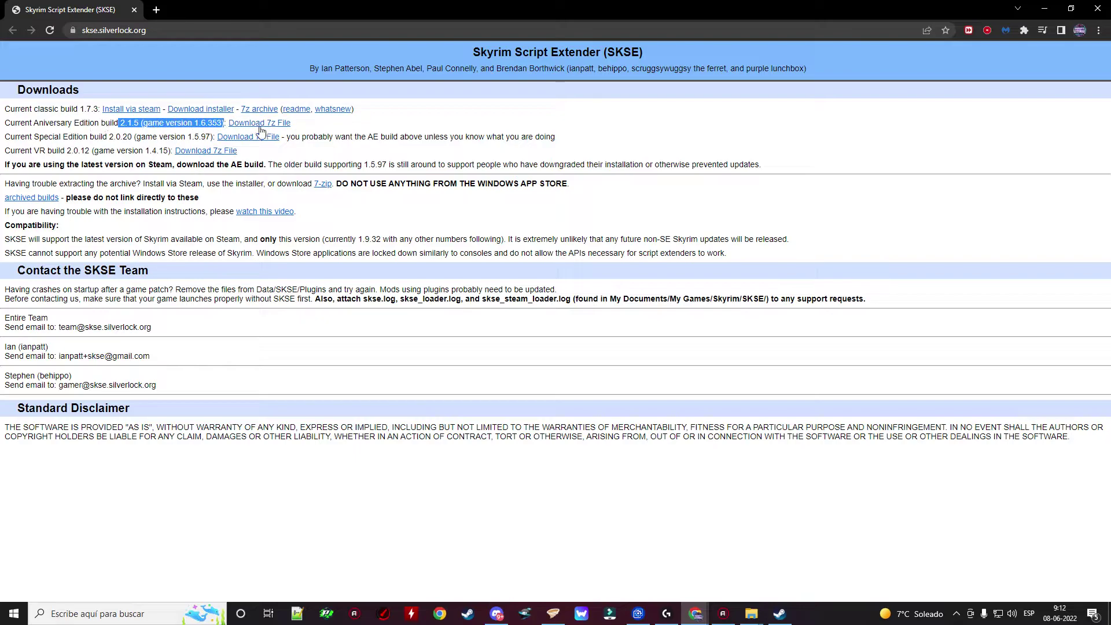
pyautogui.click(316, 130)
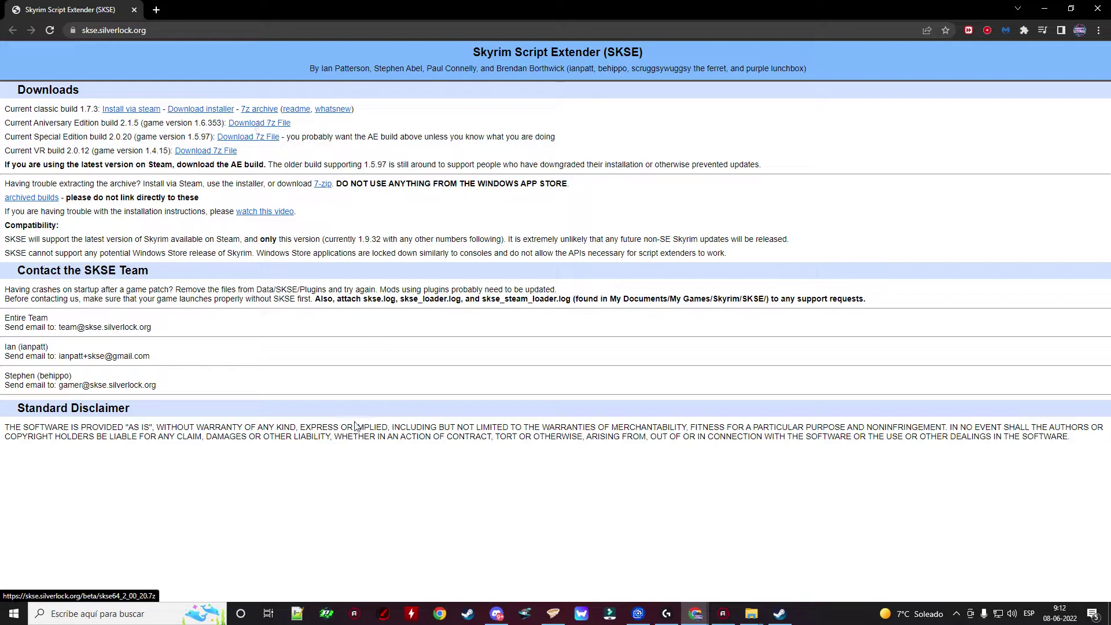
# - Show the Descargas folder in a smaller window, select the skse64_2_01_05 archive, and minimize the SKSE browser window
pyautogui.moveTo(755, 608)
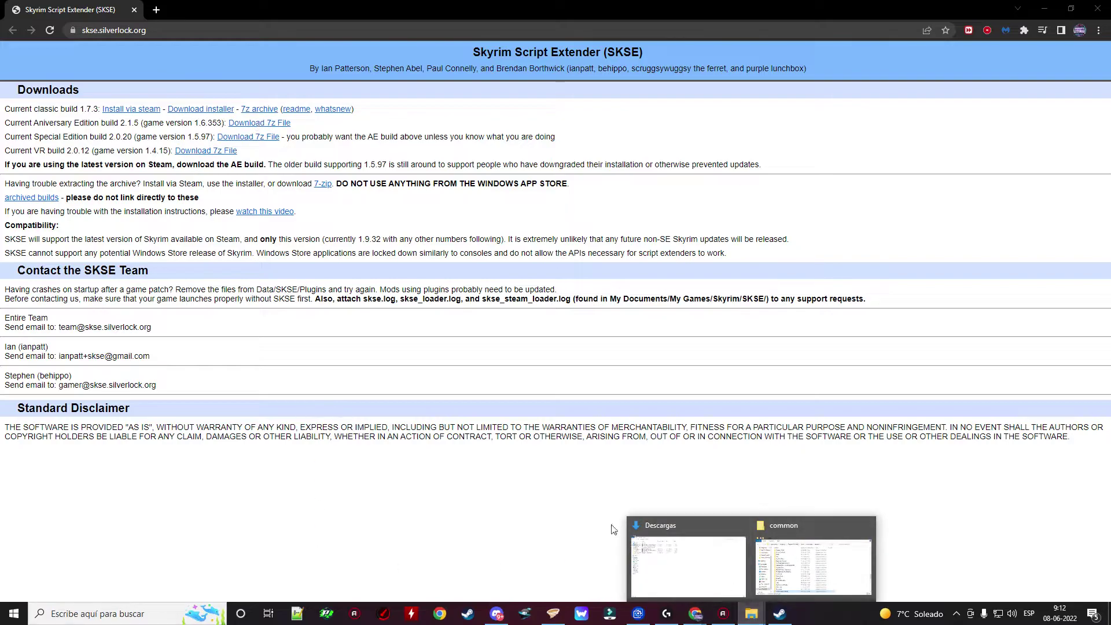
pyautogui.click(671, 550)
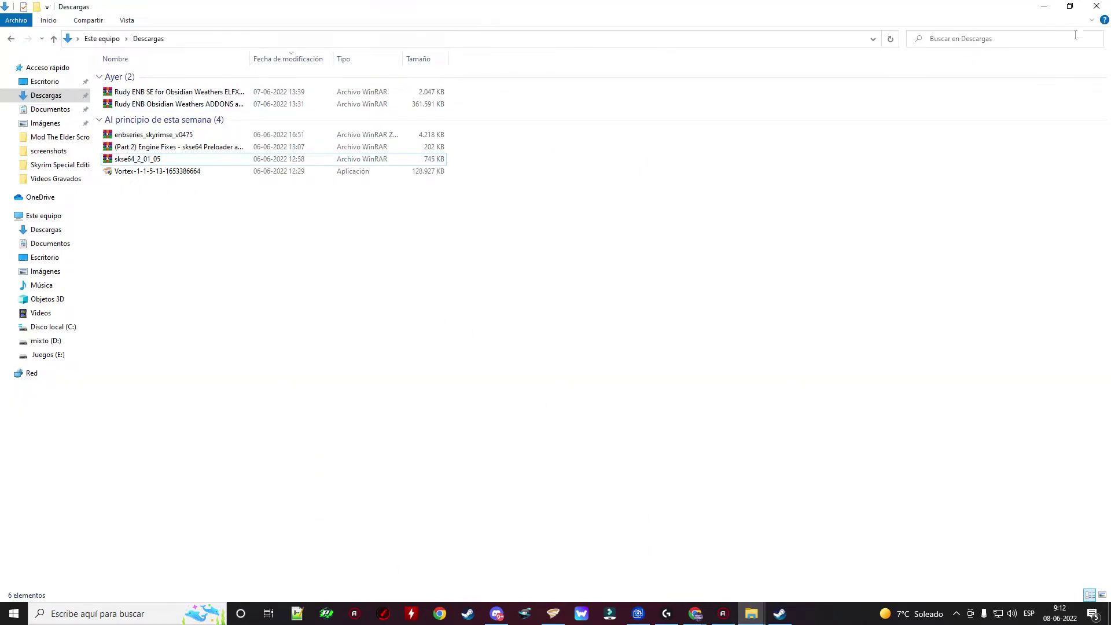
pyautogui.click(1070, 6)
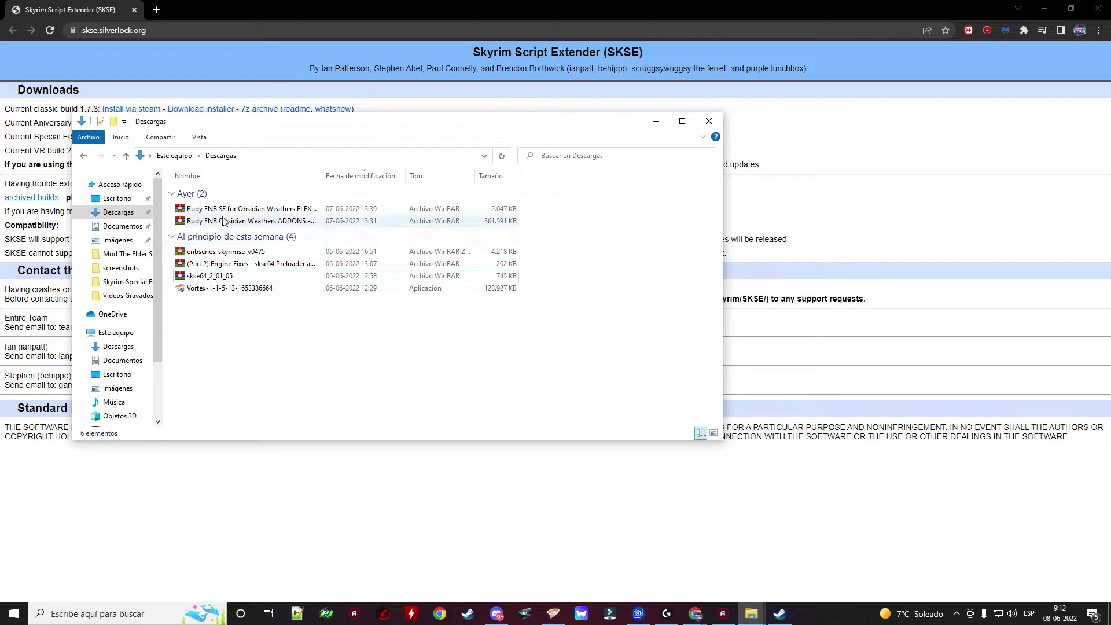
pyautogui.click(211, 277)
pyautogui.moveTo(330, 127); pyautogui.dragTo(492, 168)
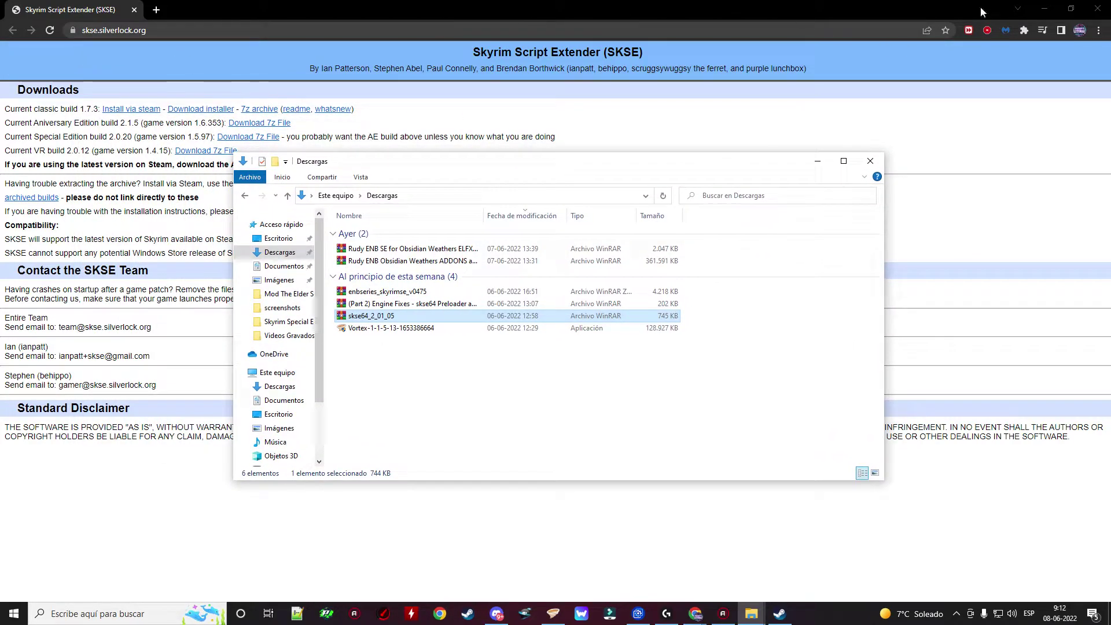
pyautogui.click(1044, 8)
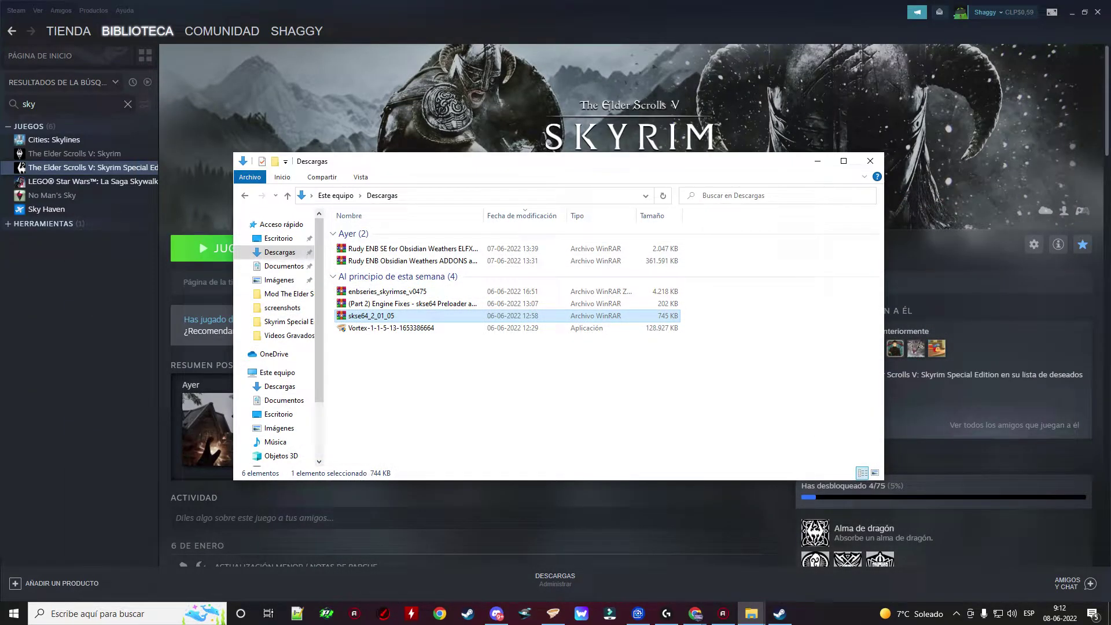
# - Switch to the SSE Engine Fixes page on Nexus Mods in Chrome and examine the Part 1 and Part 2 entries among its files
pyautogui.click(695, 613)
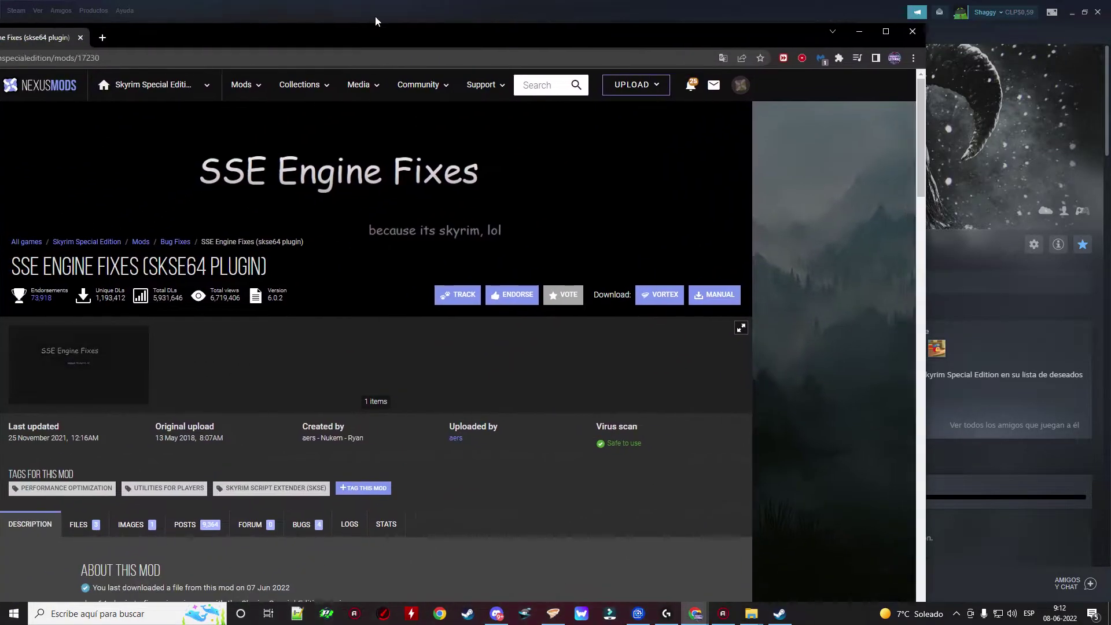
pyautogui.doubleClick(473, 29)
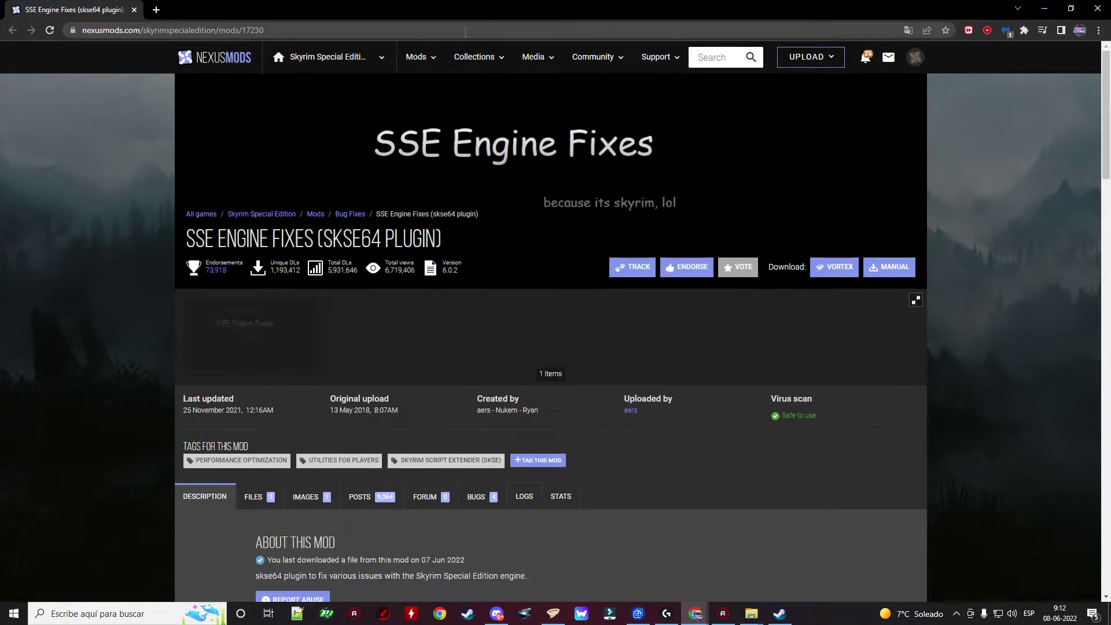
pyautogui.scroll(-3, 446, 295)
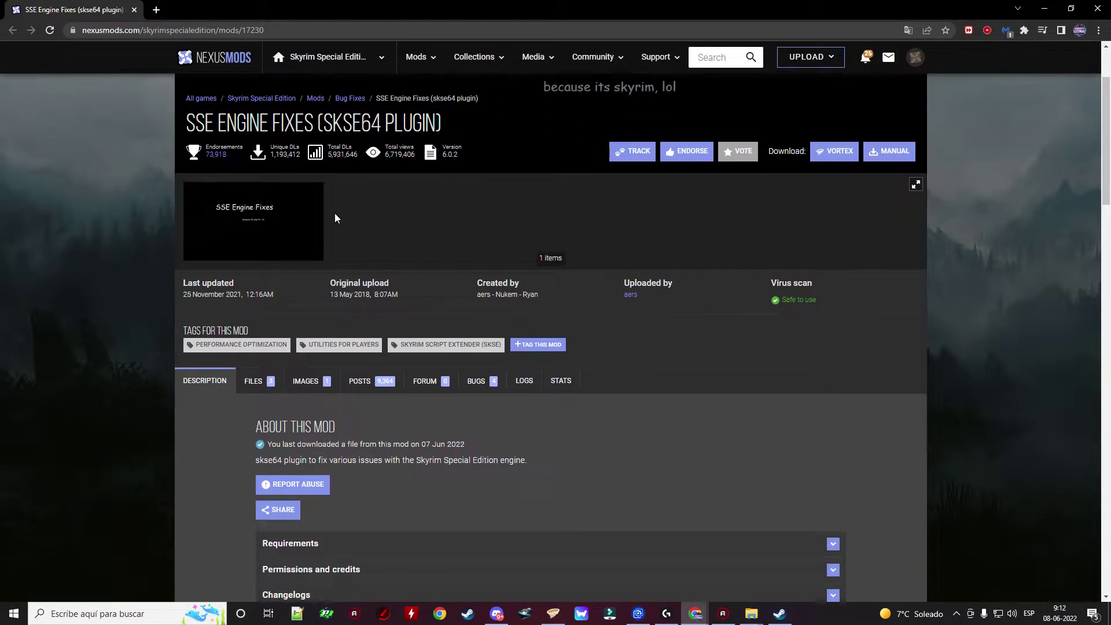
pyautogui.scroll(3, 335, 215)
pyautogui.click(255, 497)
pyautogui.scroll(-6, 466, 308)
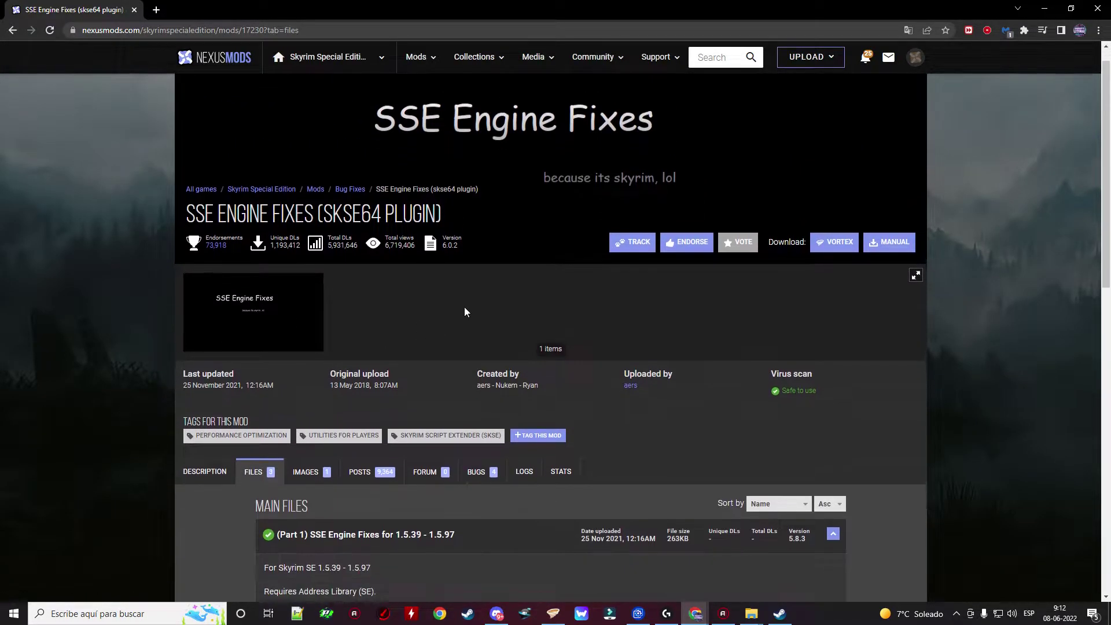
pyautogui.scroll(-4, 239, 222)
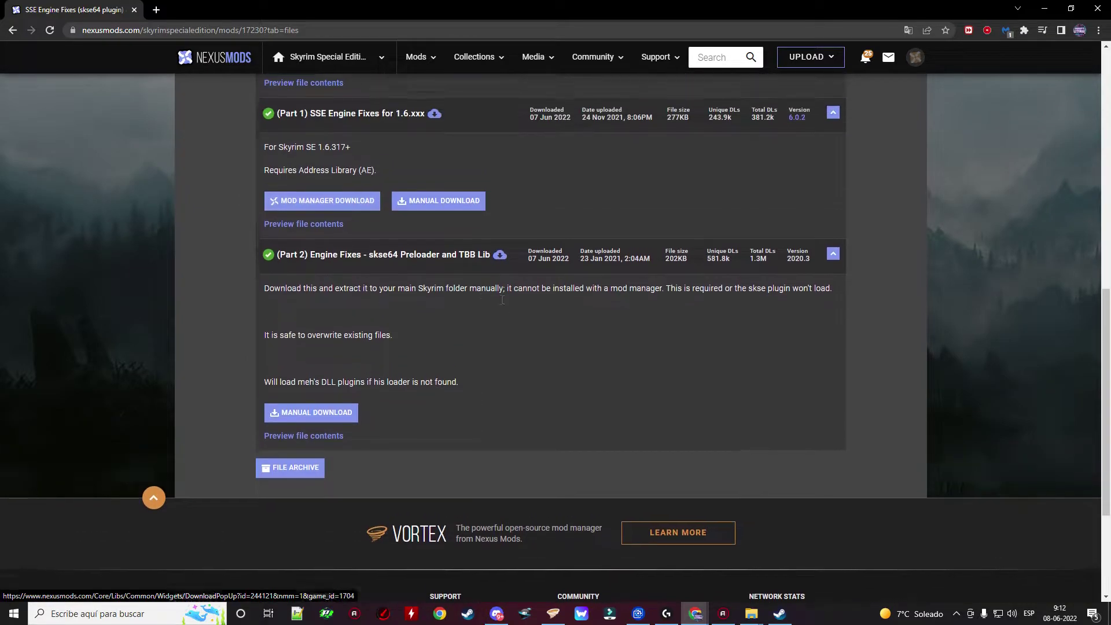
pyautogui.scroll(4, 300, 302)
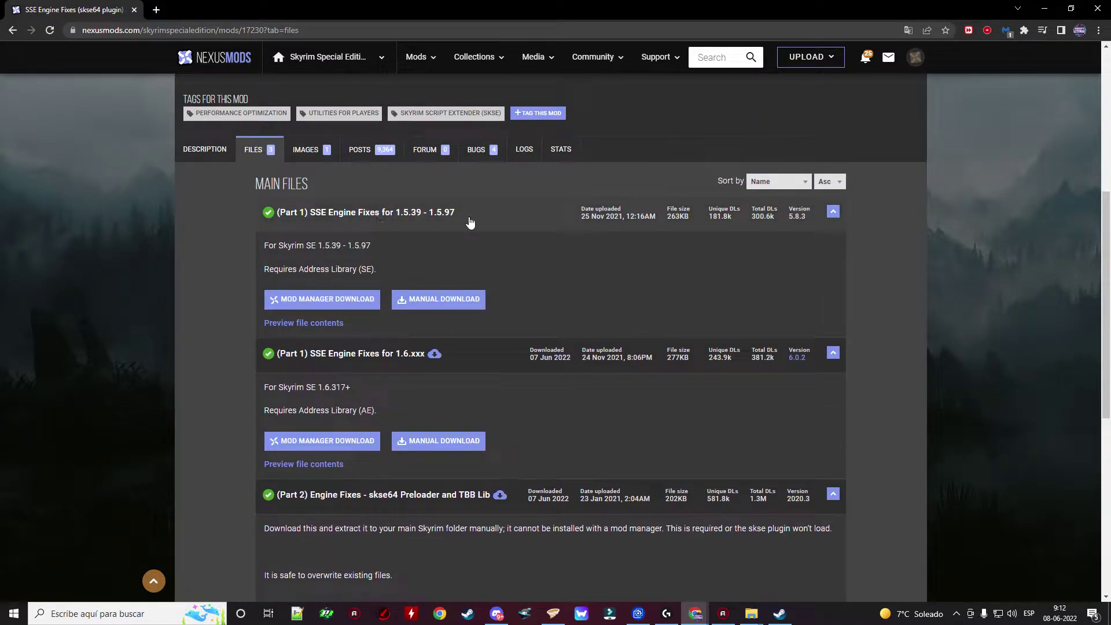
pyautogui.scroll(-3, 307, 285)
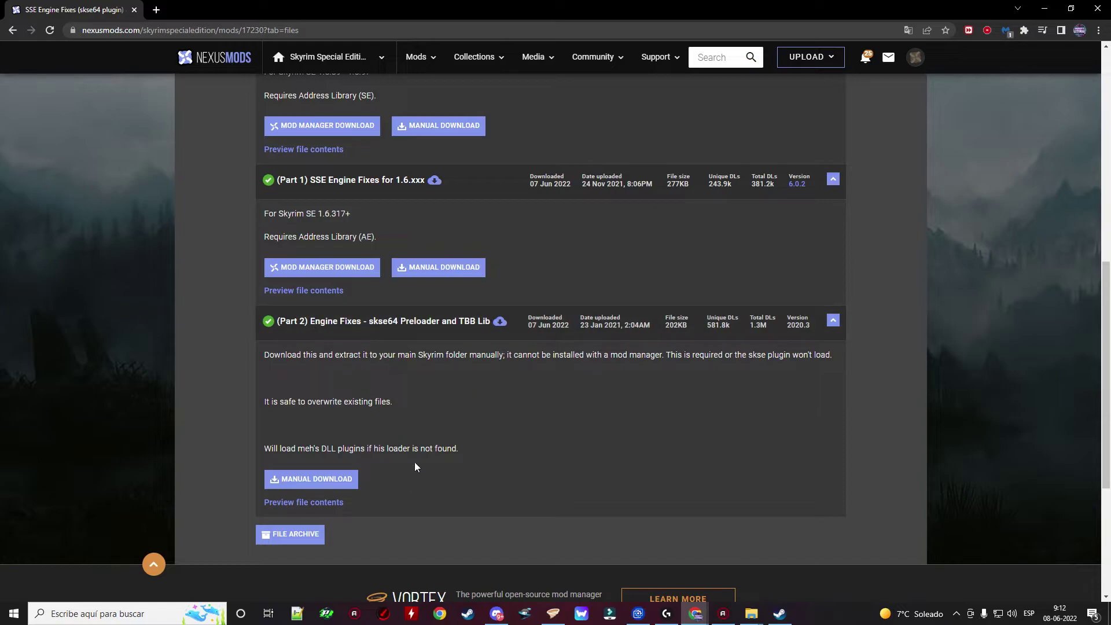
# - Minimize the SSE Engine Fixes window, reopen it to review the Part 2 skse64 Preloader and TBB Lib file, and minimize it again
pyautogui.moveTo(890, 10); pyautogui.dragTo(845, 82)
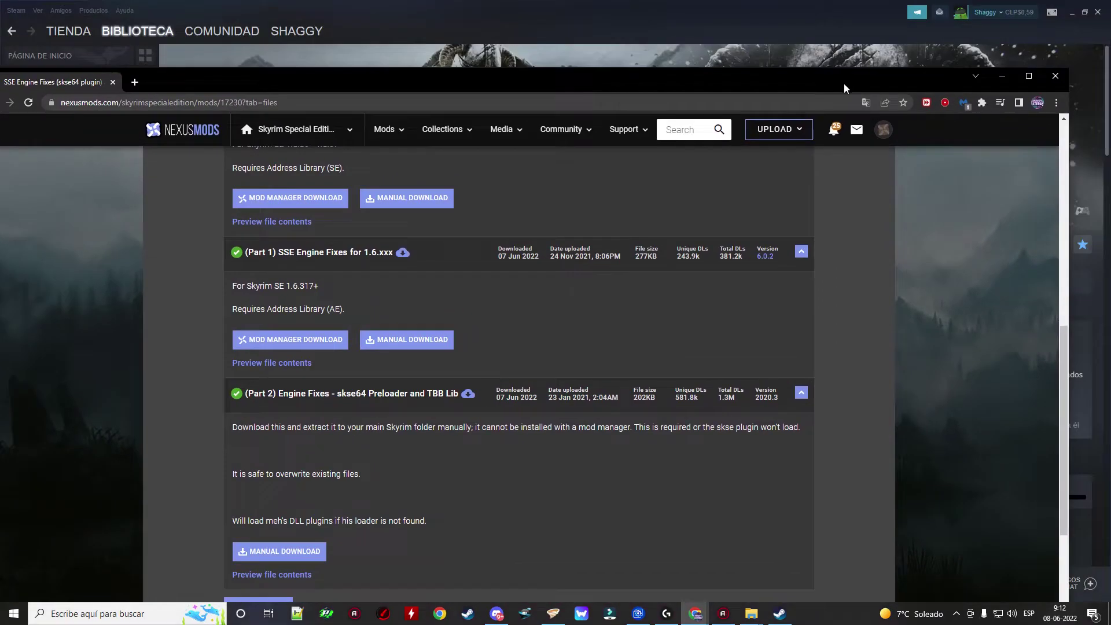
pyautogui.click(1003, 77)
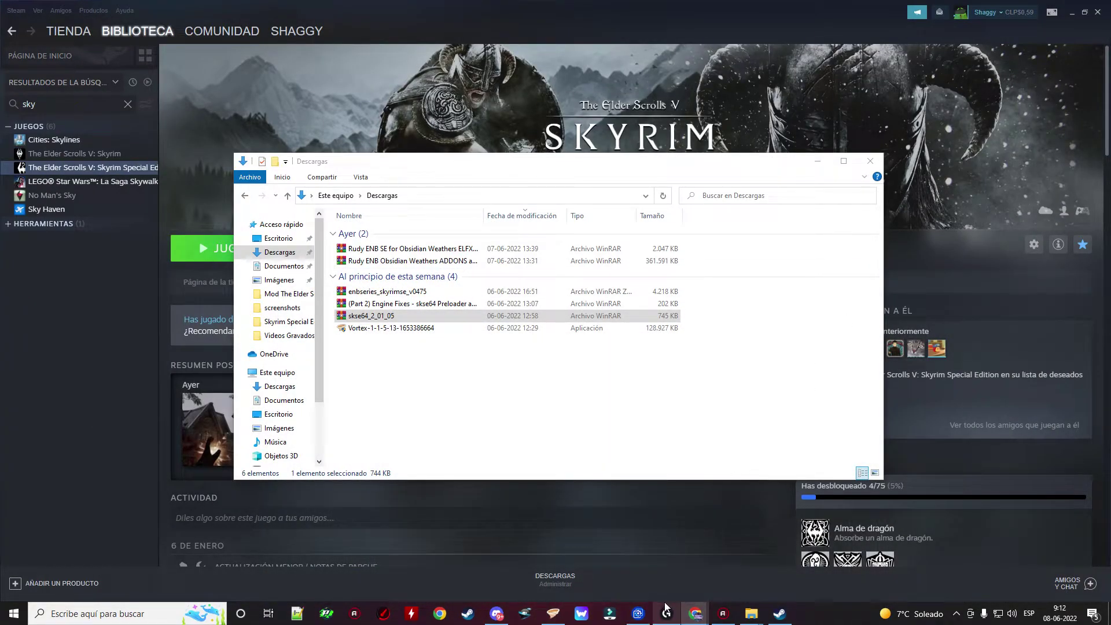
pyautogui.moveTo(695, 614)
pyautogui.click(882, 559)
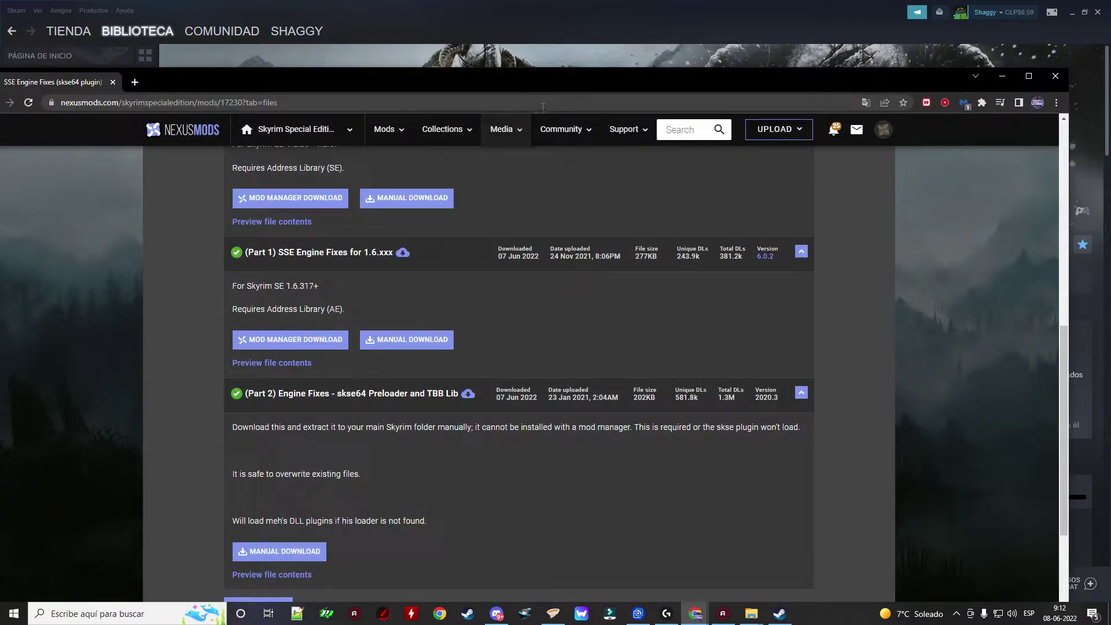
pyautogui.moveTo(539, 82); pyautogui.dragTo(583, 11)
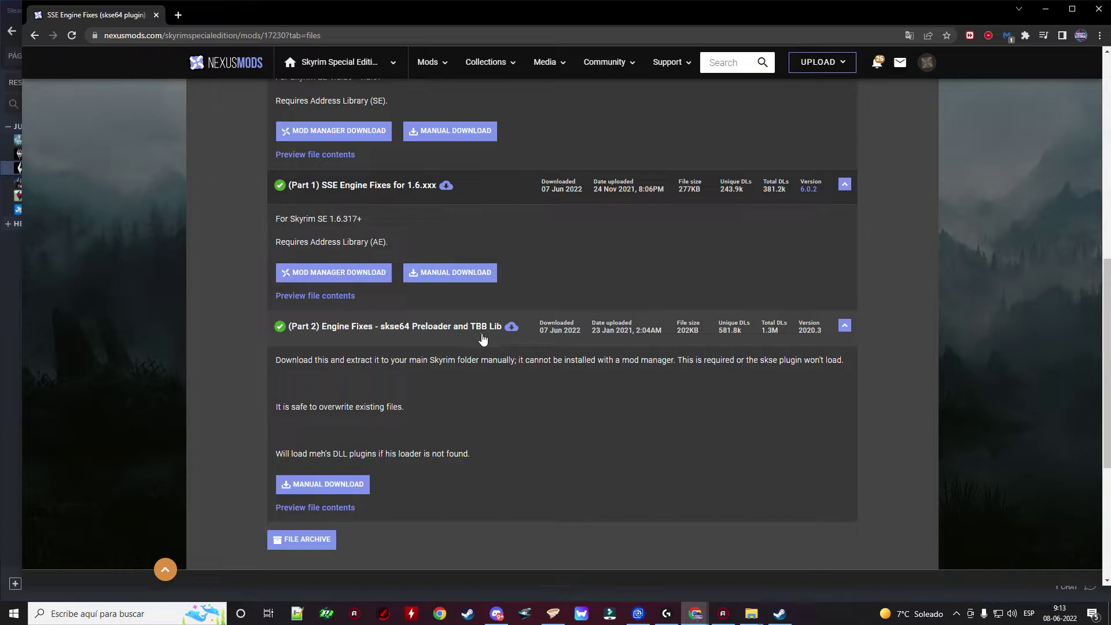
pyautogui.doubleClick(934, 11)
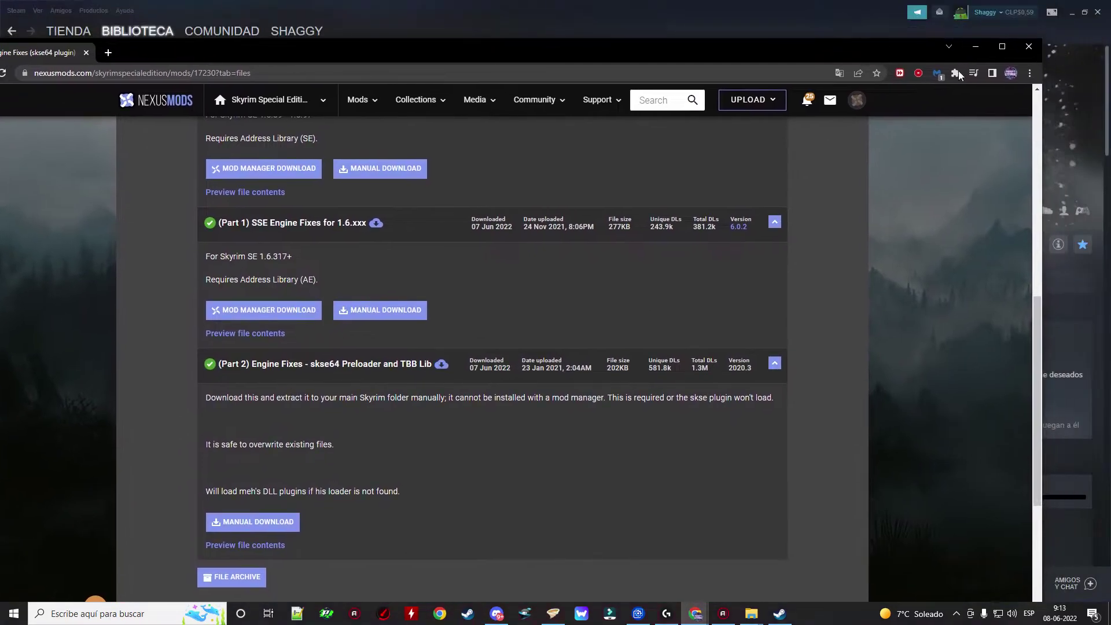
pyautogui.click(979, 45)
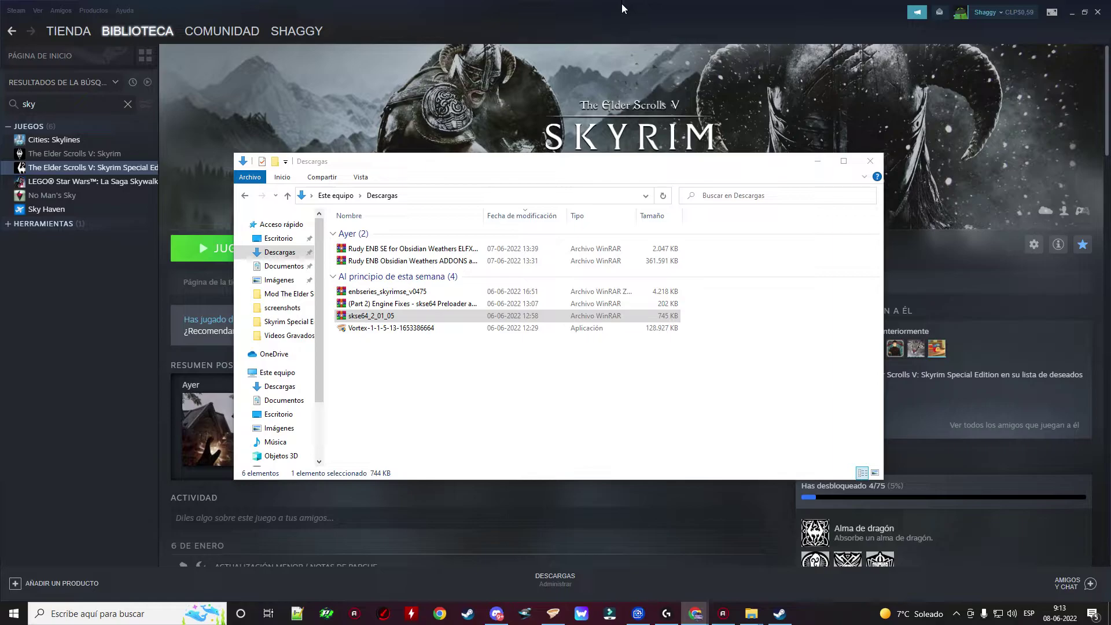
# - Uncover and reposition the Descargas window on the desktop, and bring the Steam library back to full screen
pyautogui.moveTo(808, 14); pyautogui.dragTo(710, 175)
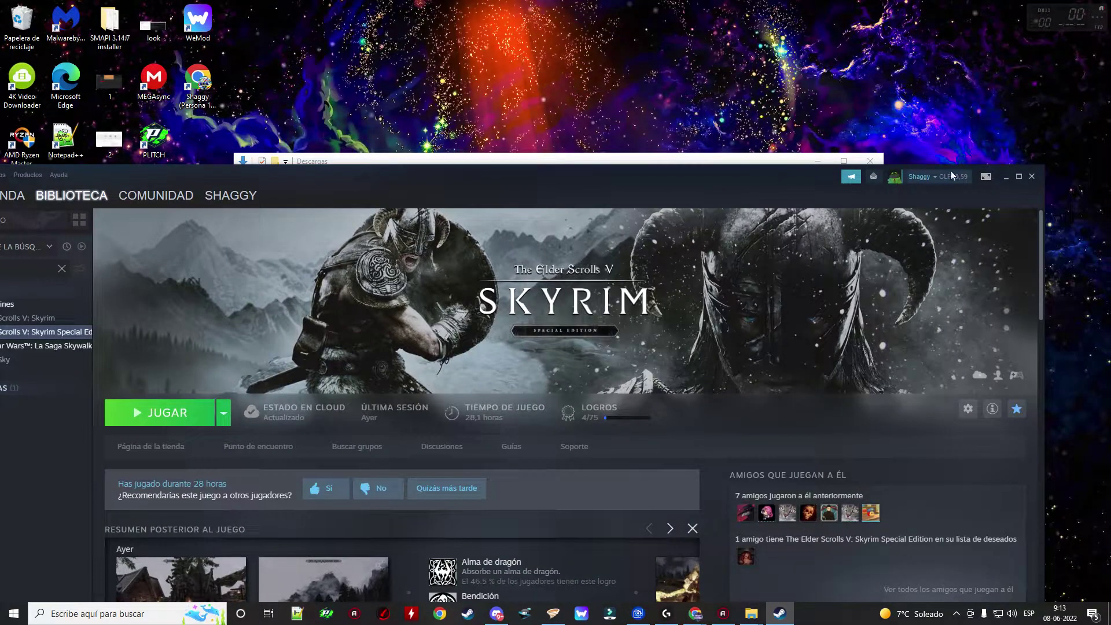
pyautogui.click(1021, 169)
pyautogui.moveTo(598, 167); pyautogui.dragTo(649, 72)
pyautogui.moveTo(507, 72)
pyautogui.mouseDown()
pyautogui.moveTo(626, 74)
pyautogui.moveTo(515, 67)
pyautogui.mouseUp()
pyautogui.click(780, 614)
pyautogui.moveTo(589, 190); pyautogui.dragTo(1110, 190)
pyautogui.click(780, 614)
pyautogui.rightClick(900, 418)
pyautogui.click(943, 453)
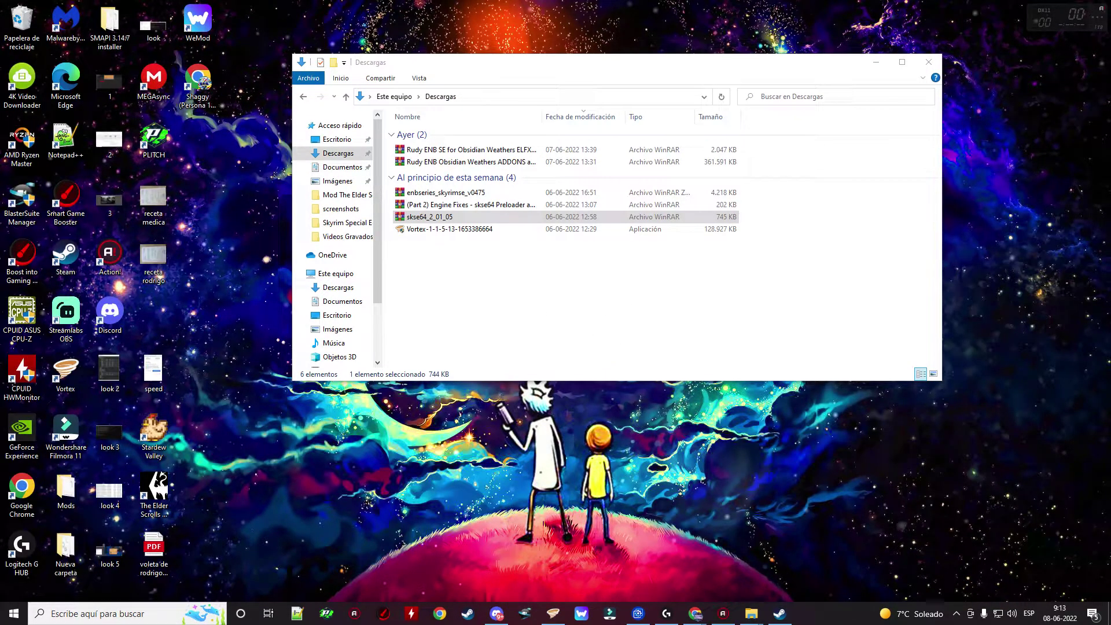
pyautogui.click(780, 614)
pyautogui.doubleClick(561, 7)
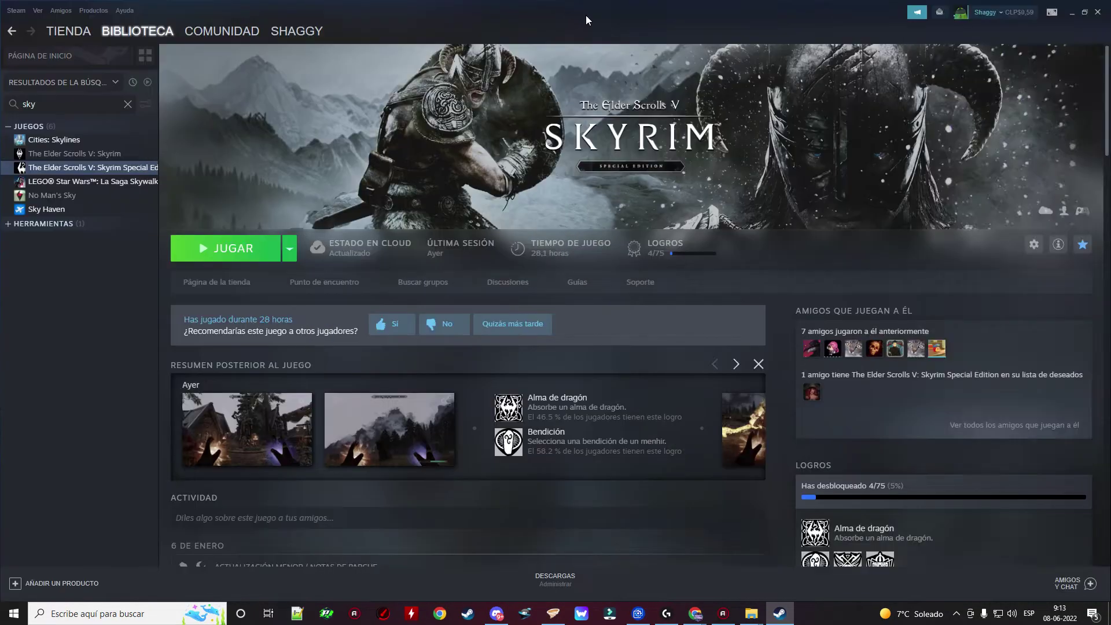
# - Open the Skyrim Special Edition installation folder through Archivos locales in the game's properties, and close the properties window
pyautogui.rightClick(104, 168)
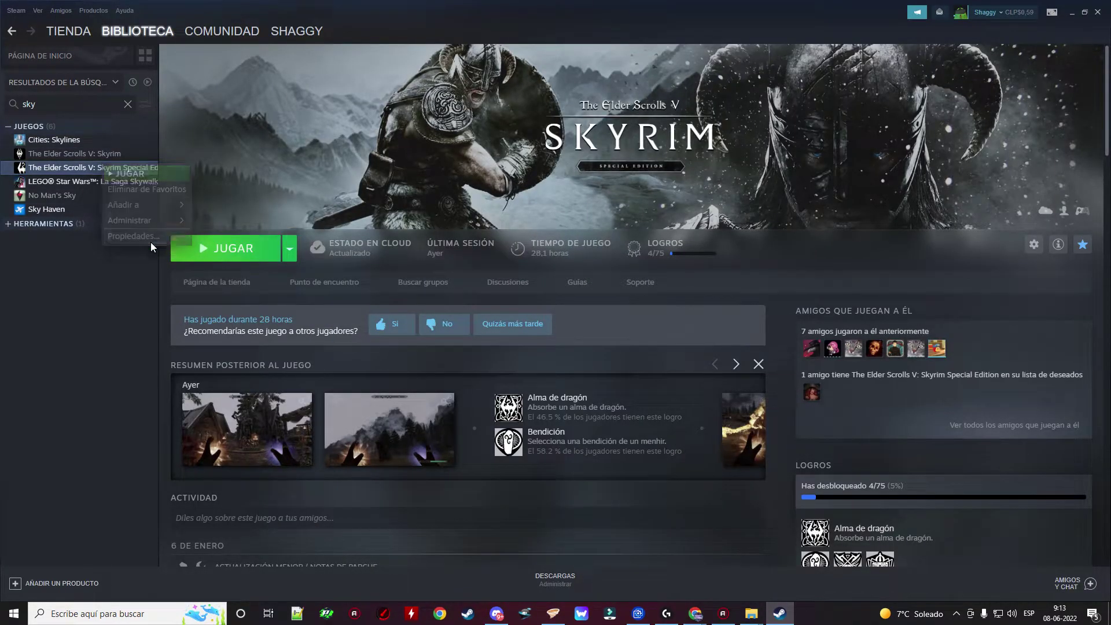
pyautogui.click(134, 237)
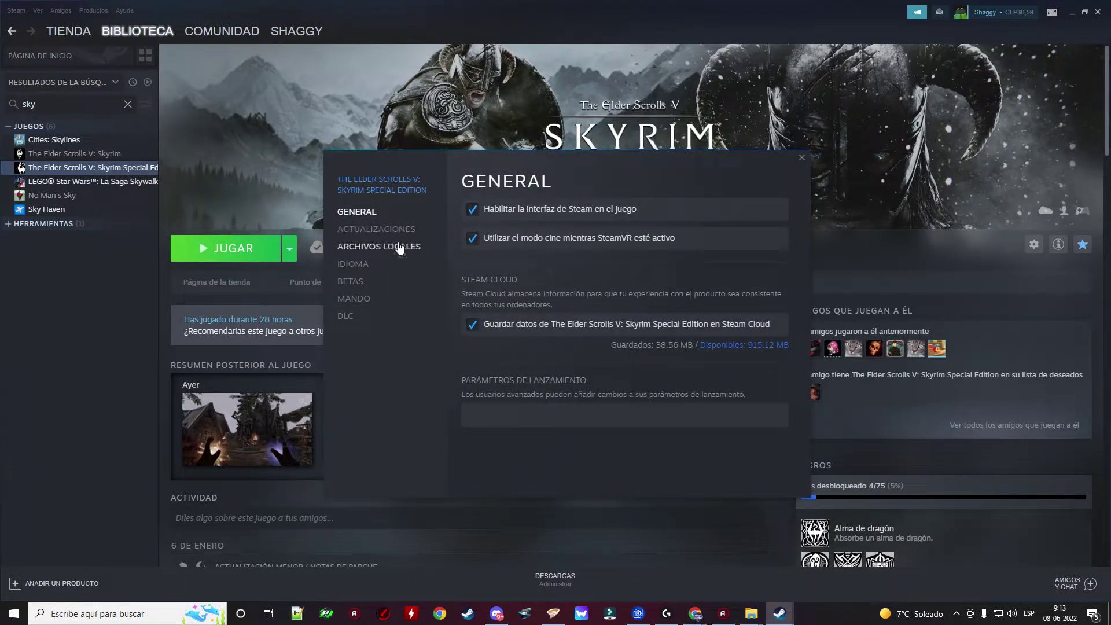
pyautogui.click(382, 247)
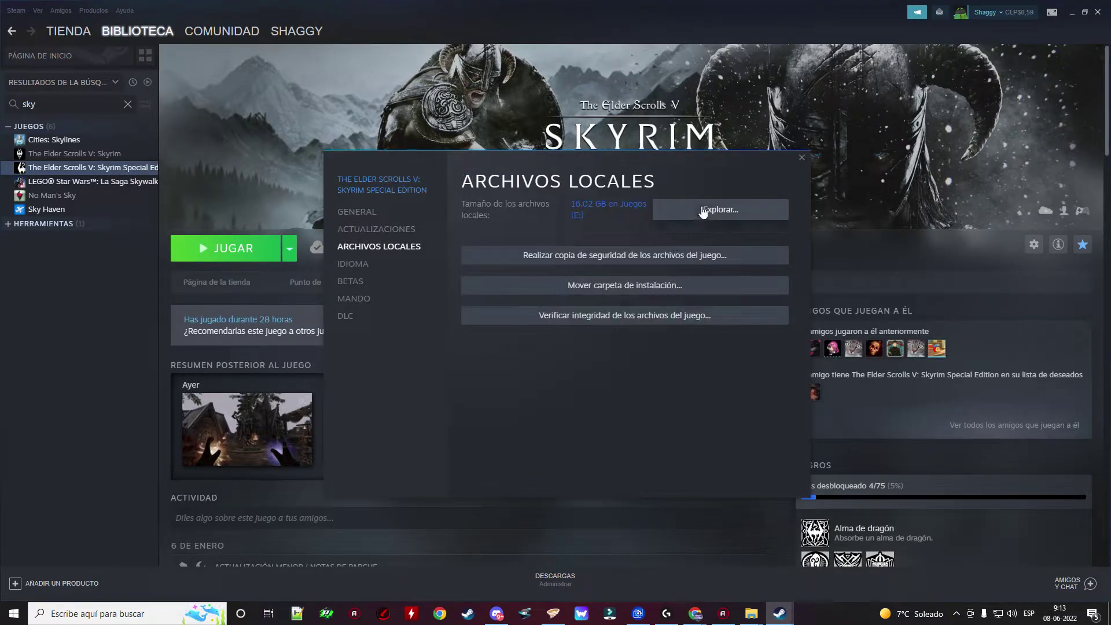
pyautogui.moveTo(683, 168); pyautogui.dragTo(912, 139)
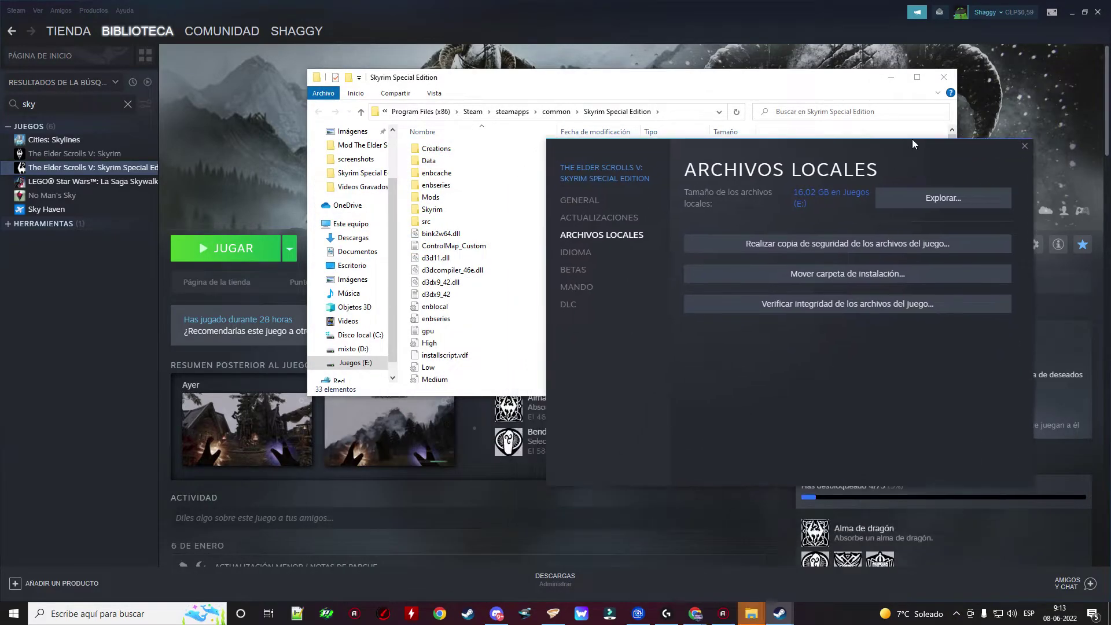
pyautogui.click(1022, 144)
pyautogui.moveTo(755, 605)
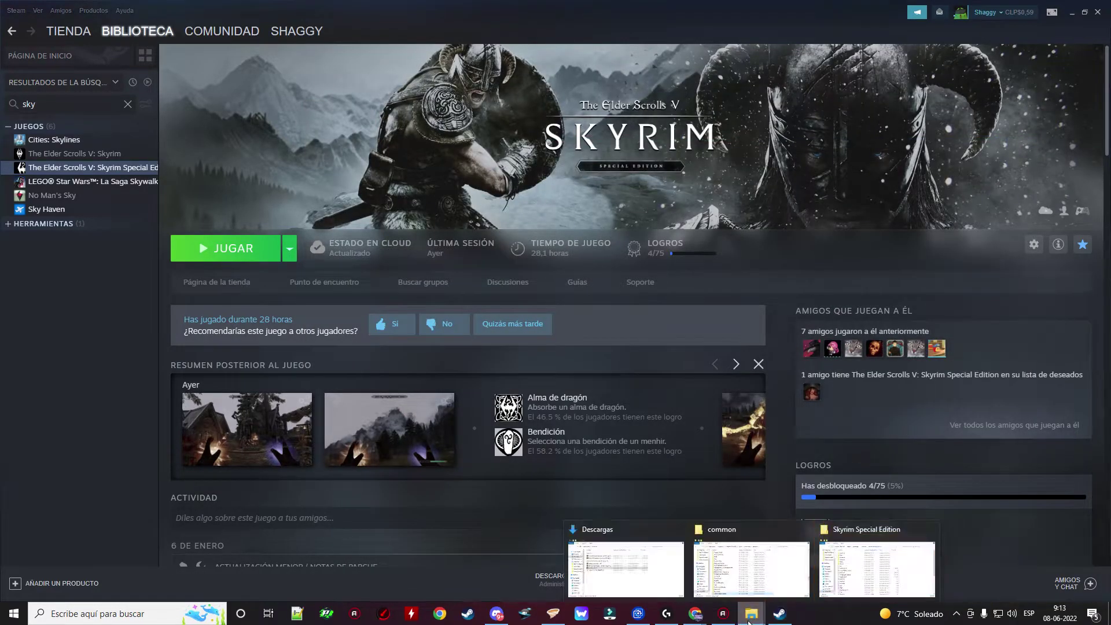
# - Bring the Skyrim Special Edition folder window forward and examine its skse64, tbb and other installation files
pyautogui.click(877, 559)
pyautogui.scroll(-3, 541, 220)
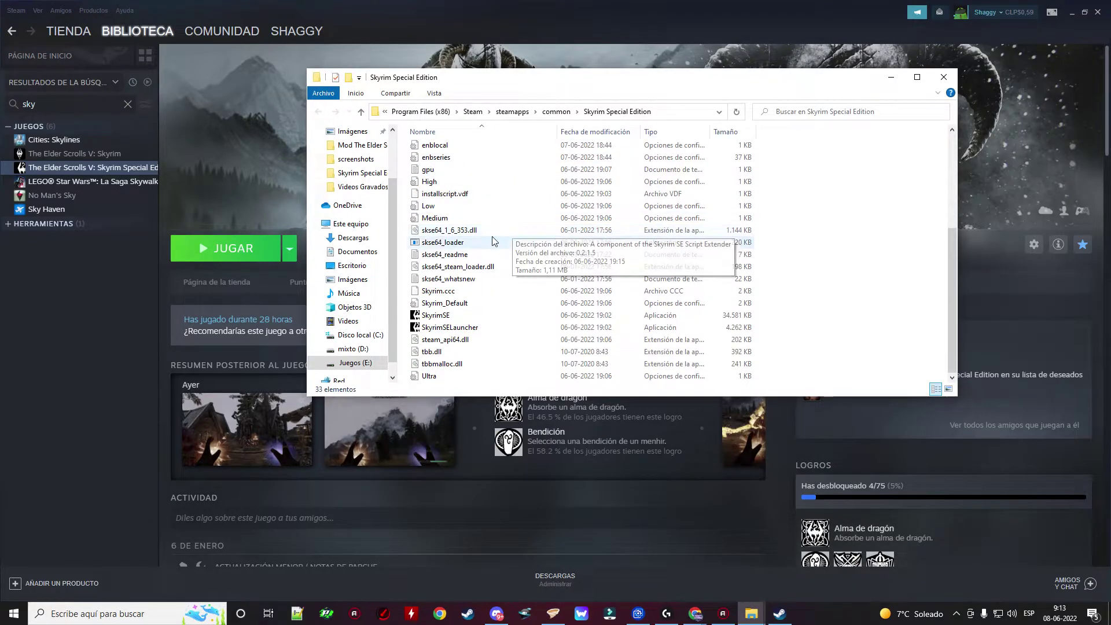
pyautogui.scroll(5, 493, 236)
pyautogui.scroll(-3, 469, 174)
pyautogui.scroll(3, 492, 185)
pyautogui.scroll(-5, 520, 197)
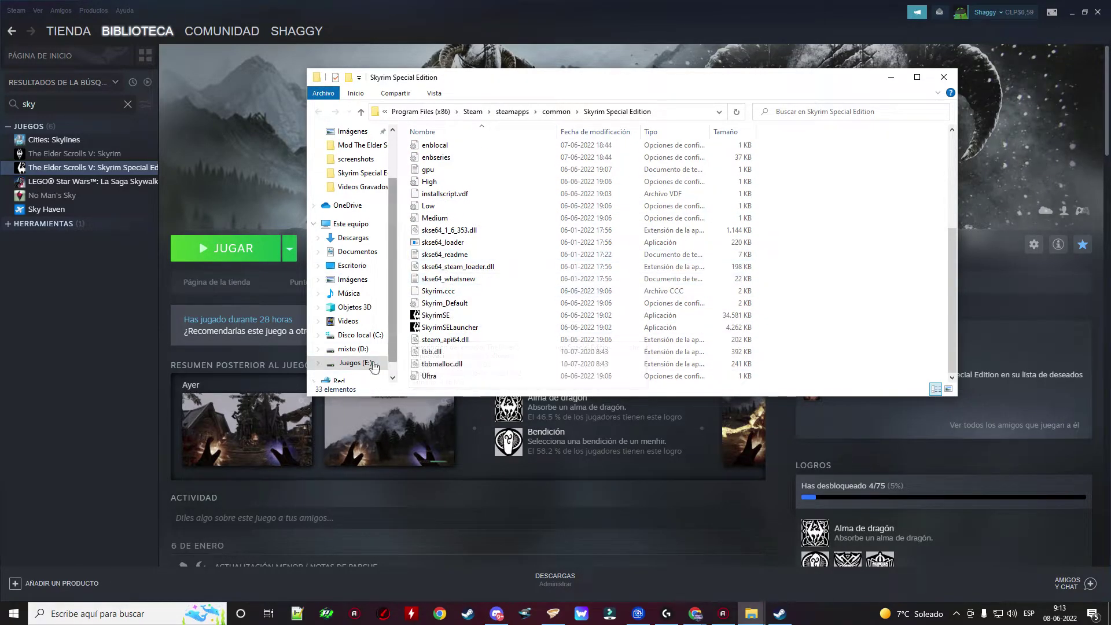
# - Place the Descargas window beside the game folder, inspect the contents of the inner skse64_2_01_05 archive folder, and close the archive
pyautogui.click(732, 602)
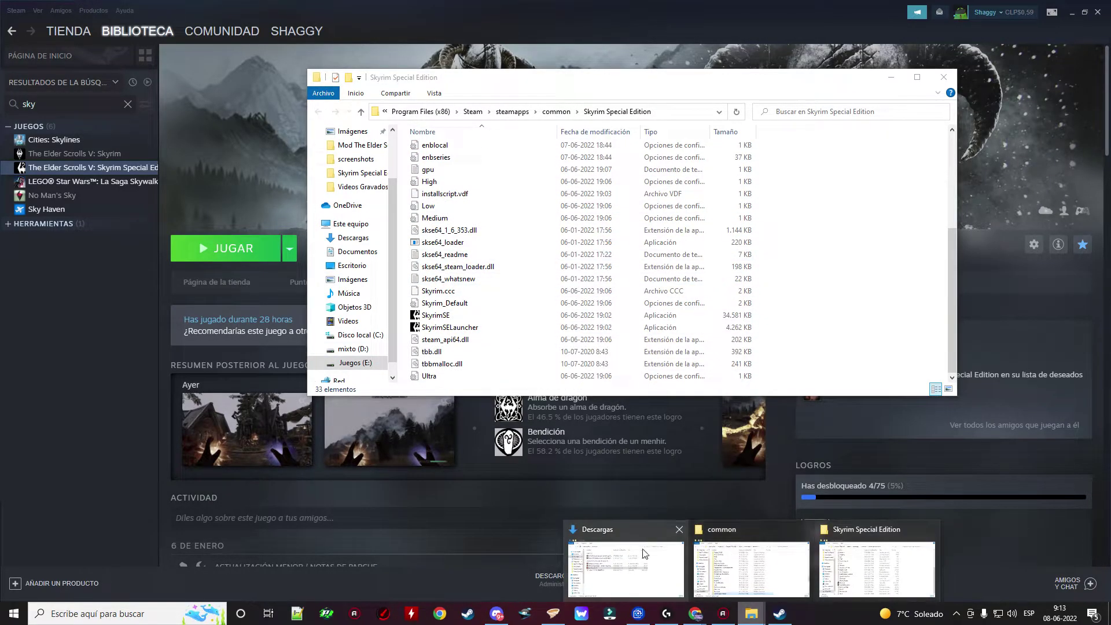
pyautogui.click(625, 570)
pyautogui.moveTo(510, 80); pyautogui.dragTo(1038, 83)
pyautogui.doubleClick(978, 220)
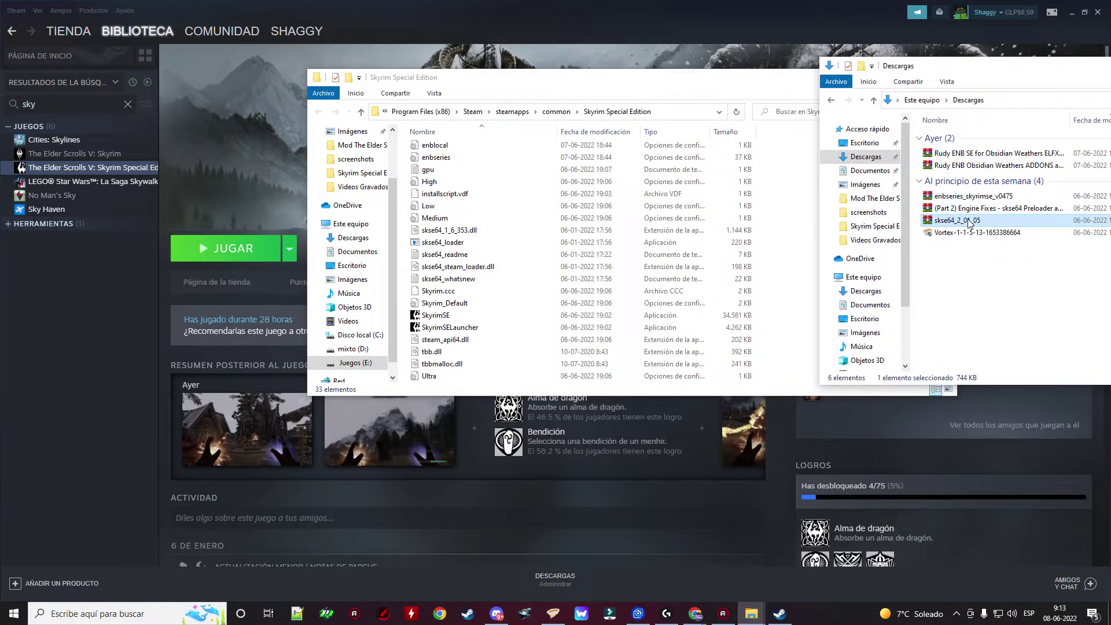
pyautogui.doubleClick(151, 459)
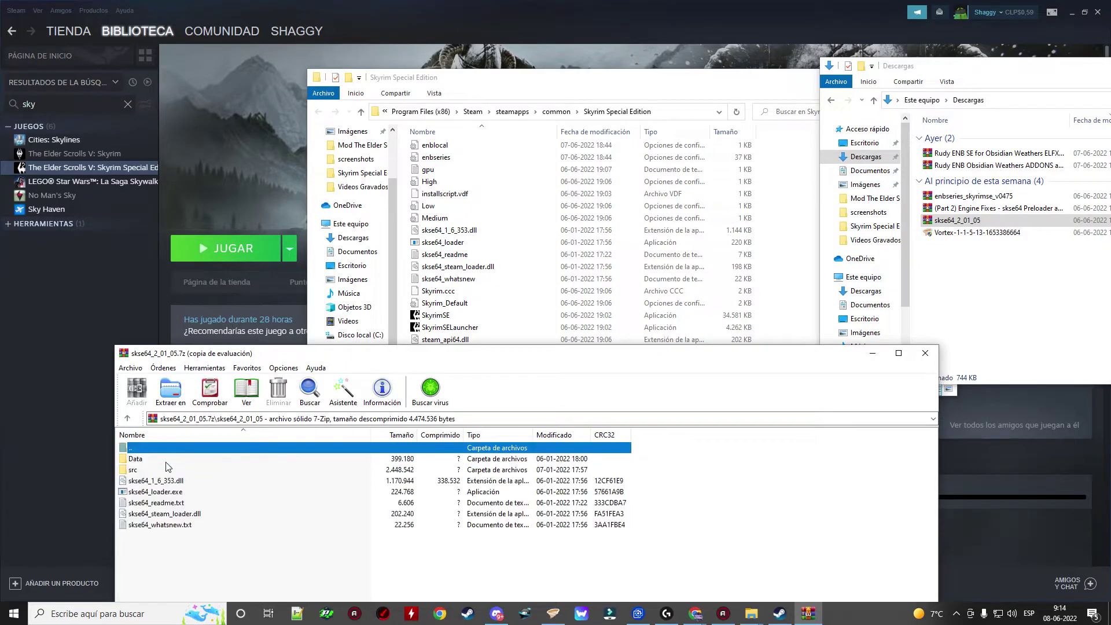
pyautogui.moveTo(189, 551); pyautogui.dragTo(184, 462)
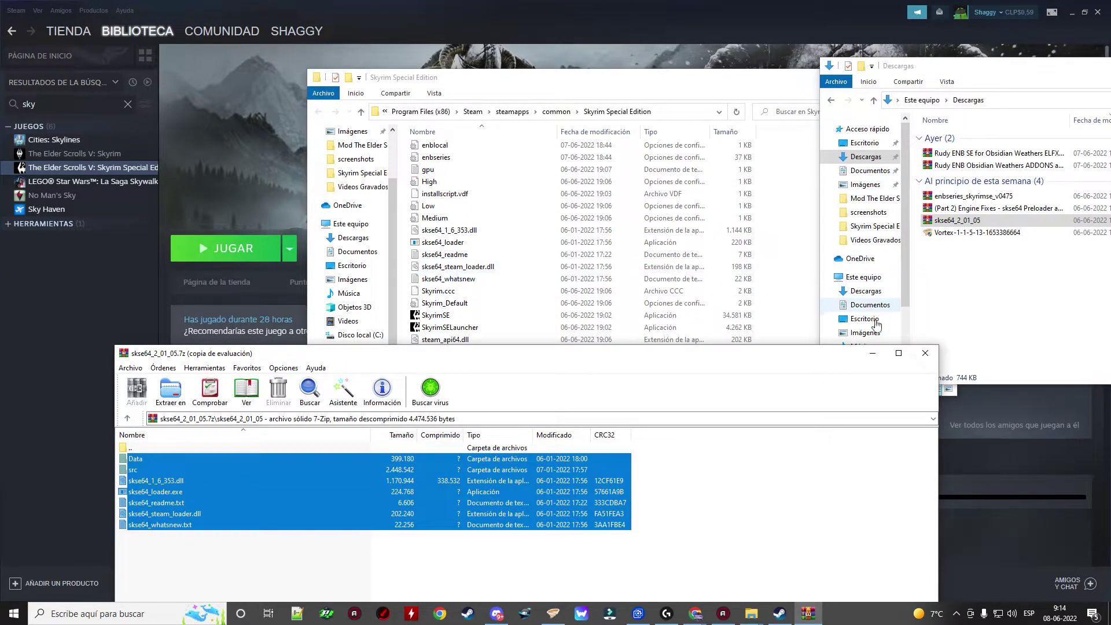
pyautogui.click(925, 354)
# - Open the (Part 2) Engine Fixes archive, highlight d3dx9_42.dll, tbb.dll and tbbmalloc.dll for review, and close the archive
pyautogui.doubleClick(956, 210)
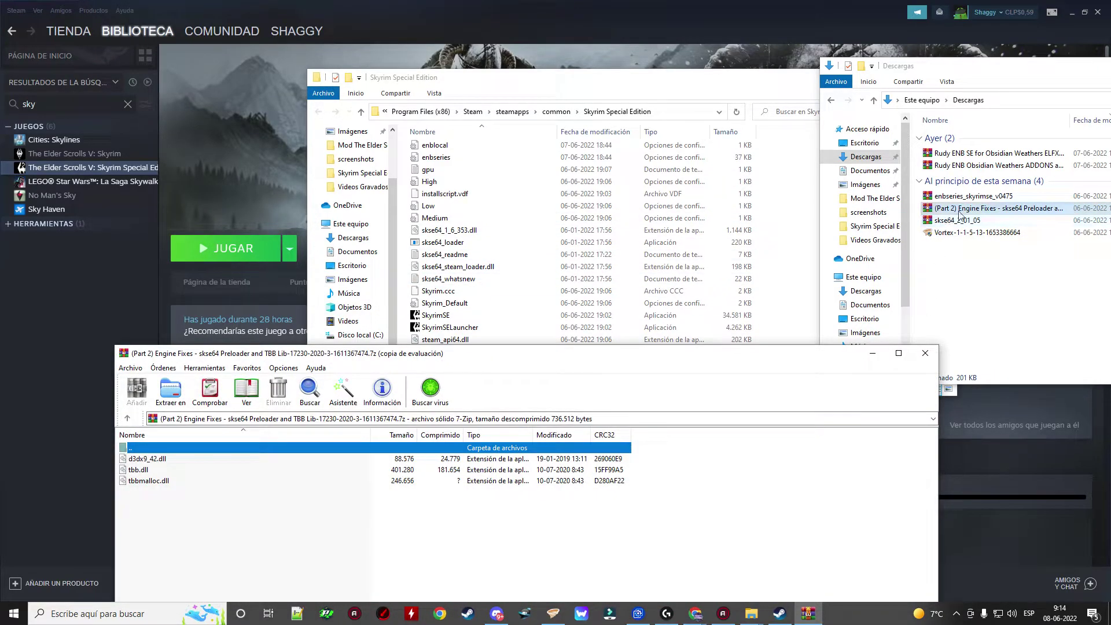
pyautogui.moveTo(229, 514); pyautogui.dragTo(151, 486)
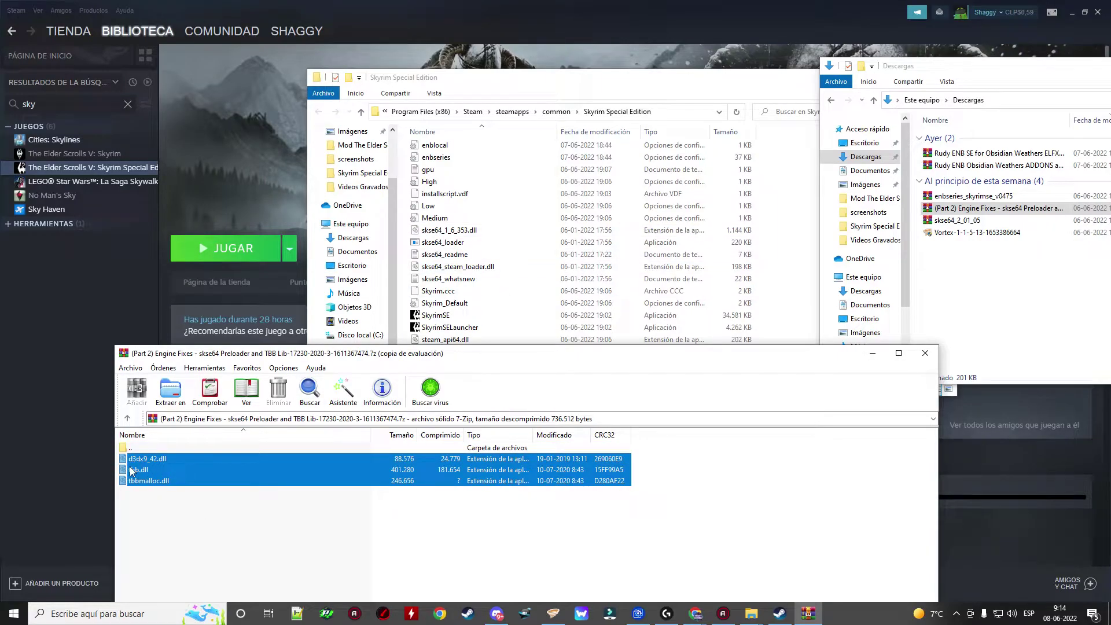
pyautogui.click(920, 357)
# - Reposition the Skyrim Special Edition and Descargas folder windows, and minimize both to uncover Steam
pyautogui.click(615, 89)
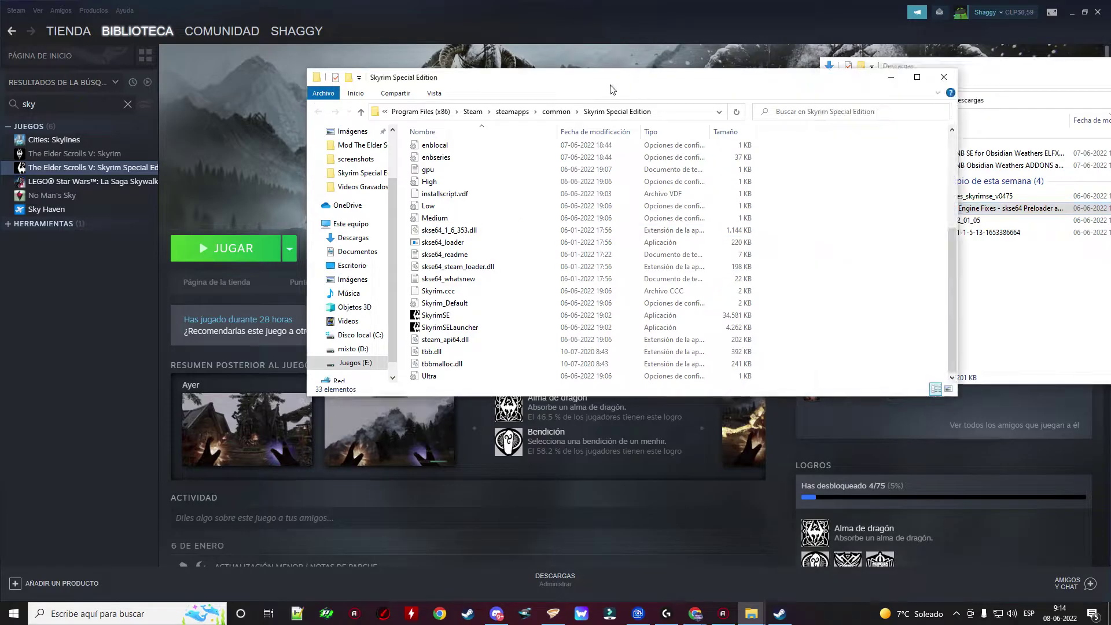
pyautogui.moveTo(647, 77); pyautogui.dragTo(517, 79)
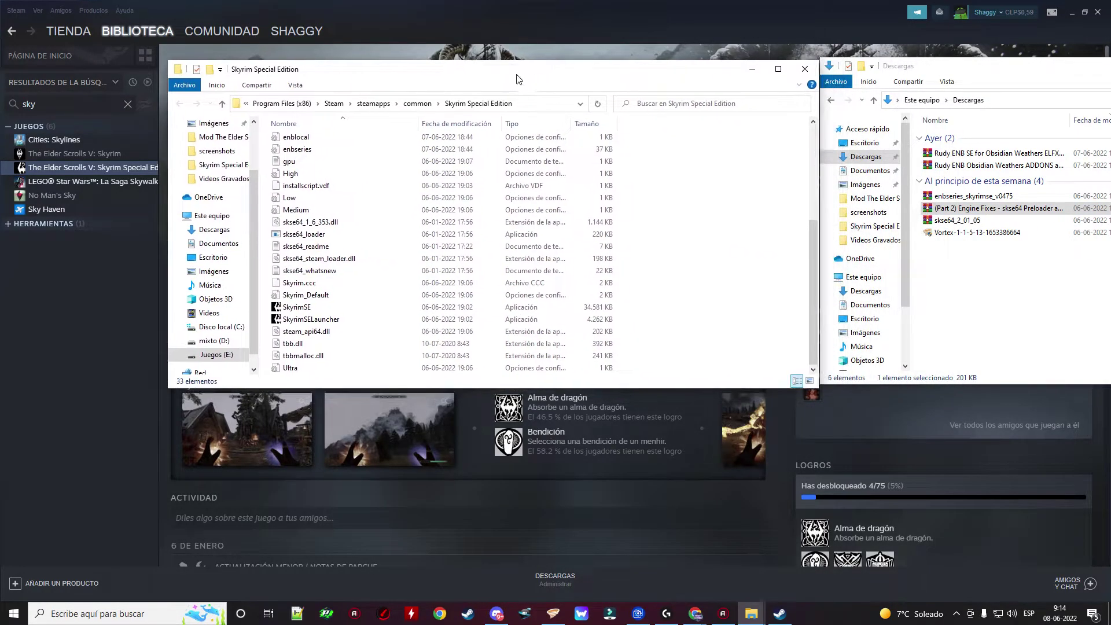
pyautogui.moveTo(1039, 61); pyautogui.dragTo(414, 74)
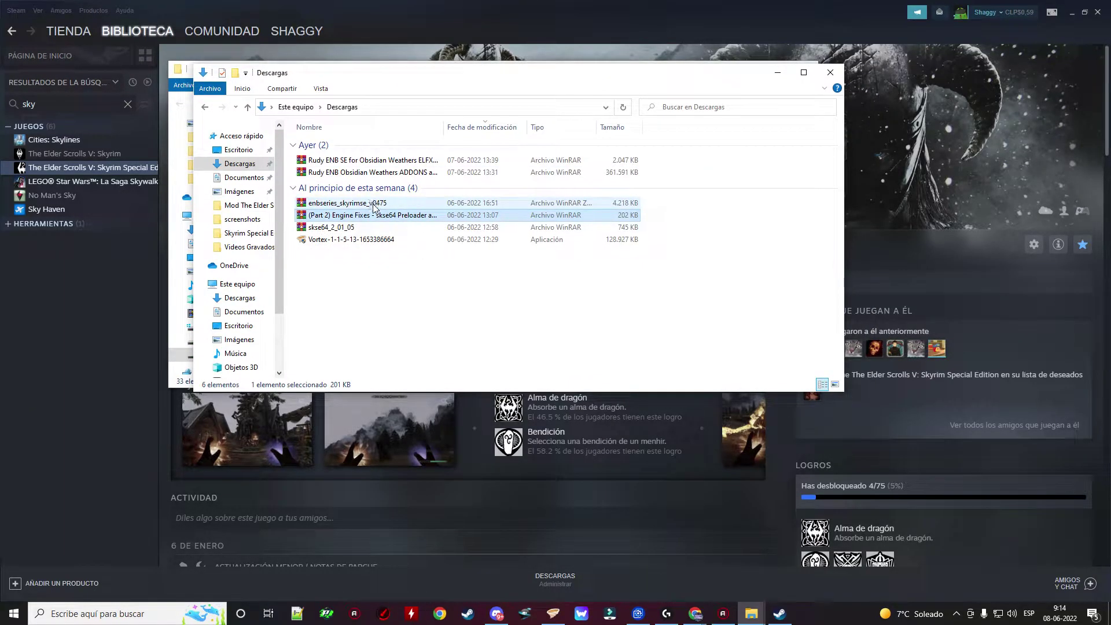
pyautogui.click(779, 73)
pyautogui.click(751, 70)
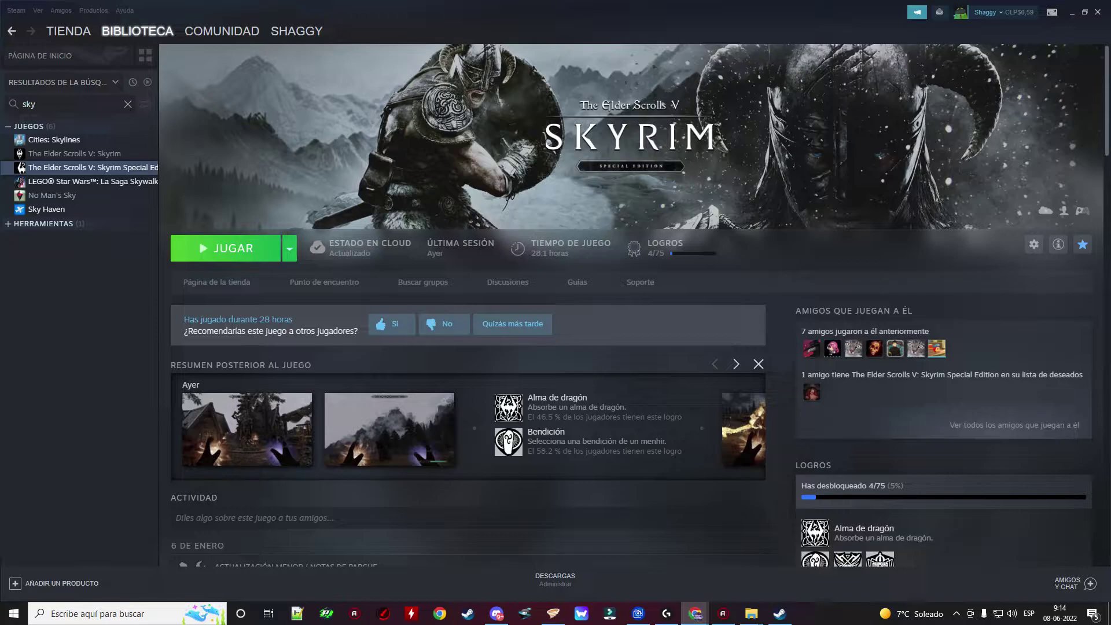
# - Switch to the Vortex page in Chrome at full screen, download the one-click Vortex installer from its files, and dismiss the download pop-up
pyautogui.moveTo(125, 225); pyautogui.dragTo(481, 176)
pyautogui.doubleClick(482, 175)
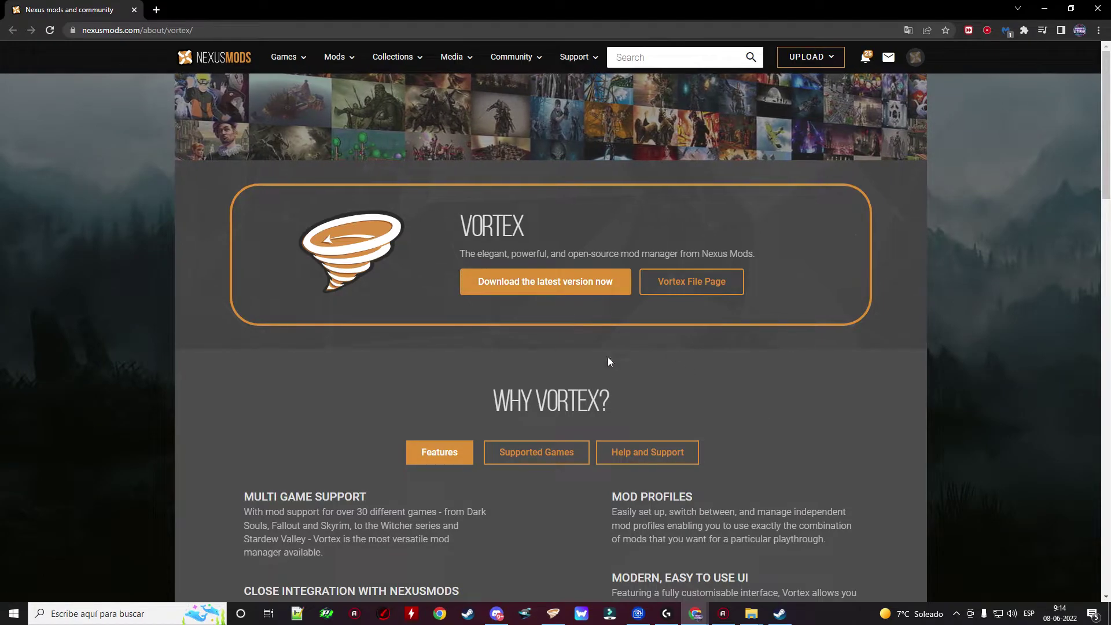
pyautogui.click(554, 284)
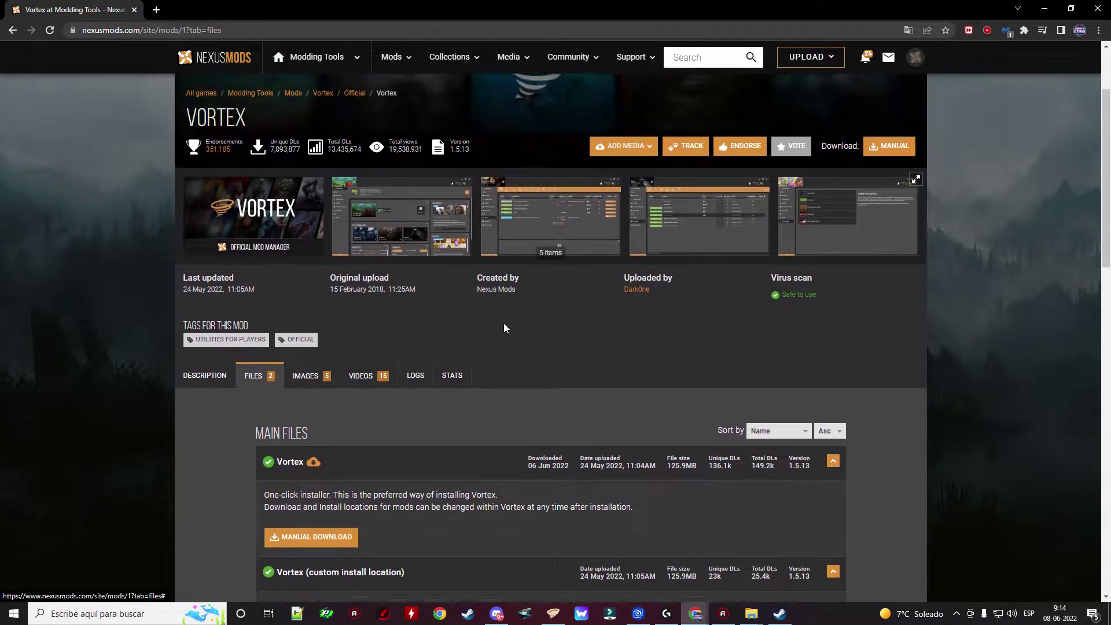
pyautogui.scroll(-3, 479, 319)
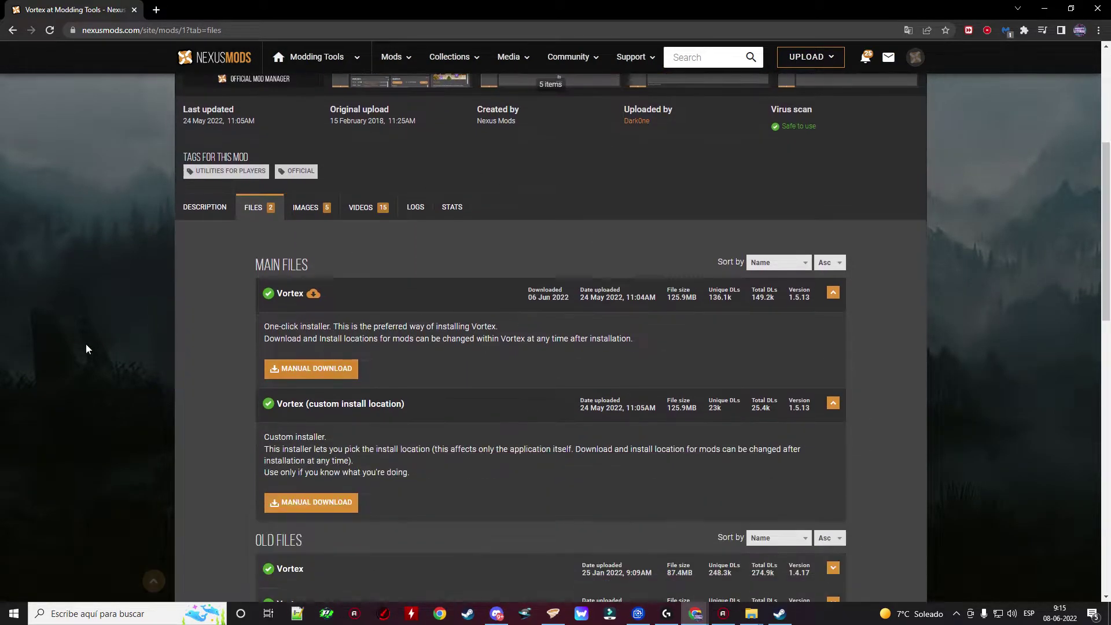
pyautogui.click(337, 370)
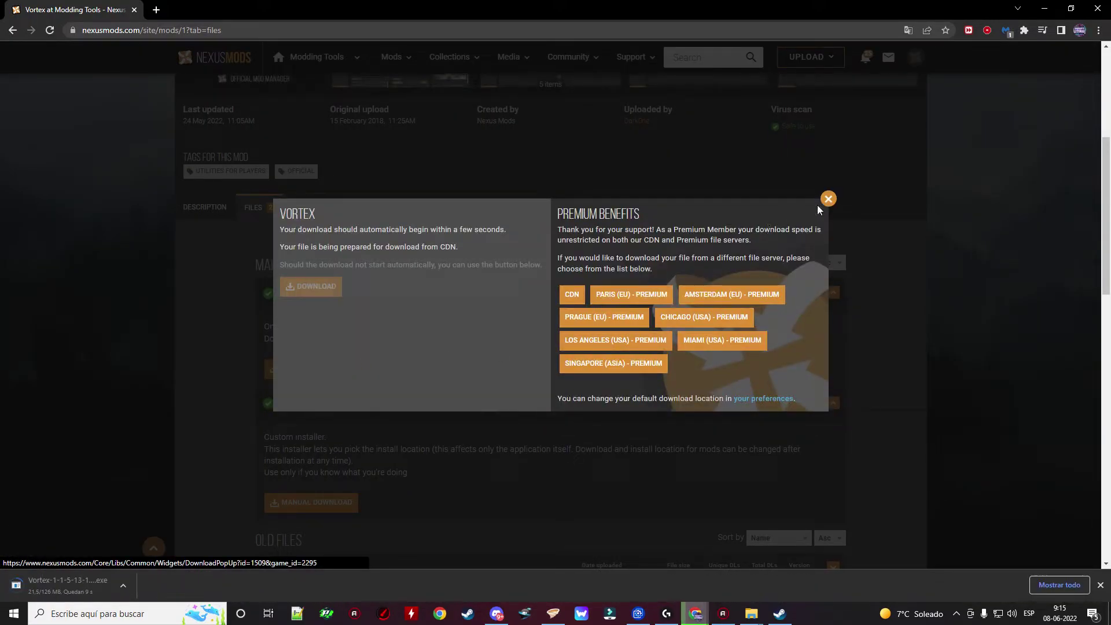
pyautogui.click(829, 199)
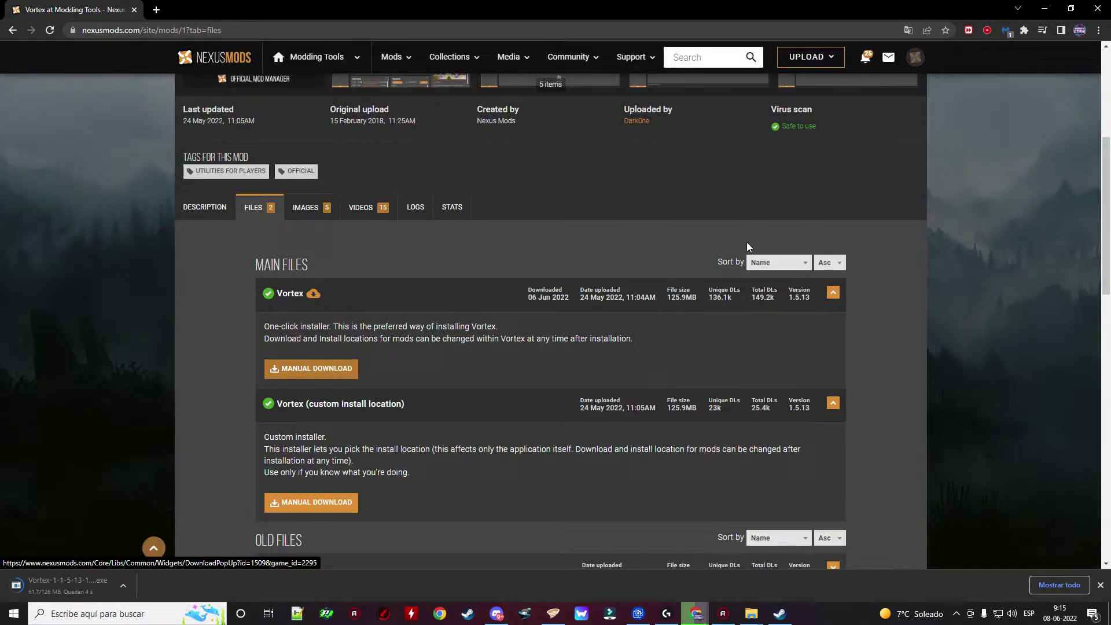
# - Put the Chrome window away and bring up the running Vortex mod manager at full screen
pyautogui.scroll(5, 641, 307)
pyautogui.doubleClick(961, 8)
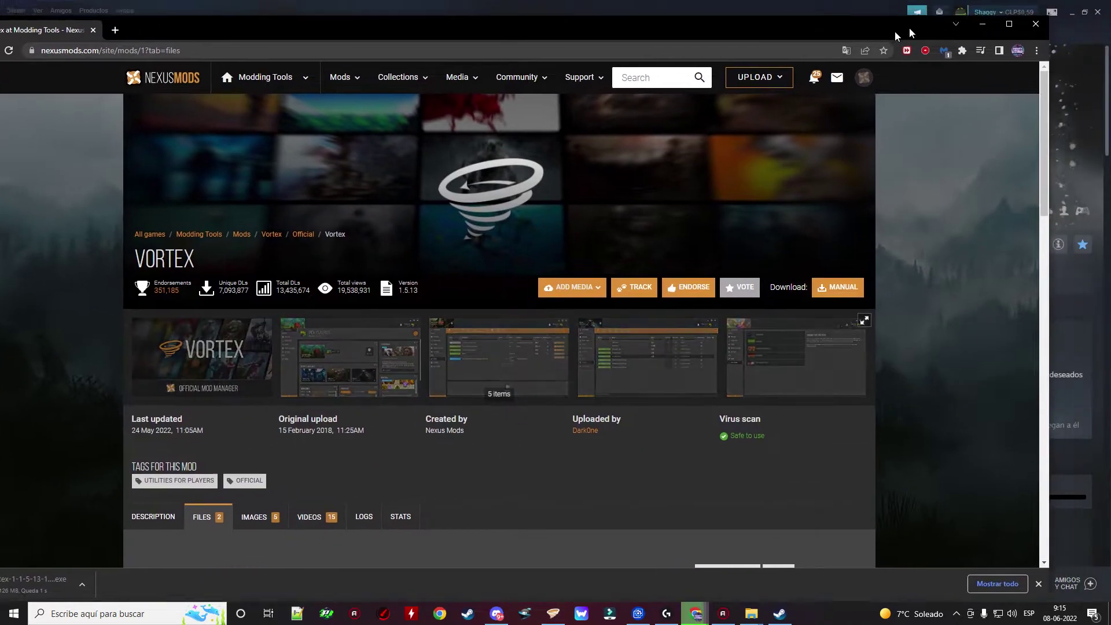
pyautogui.click(943, 45)
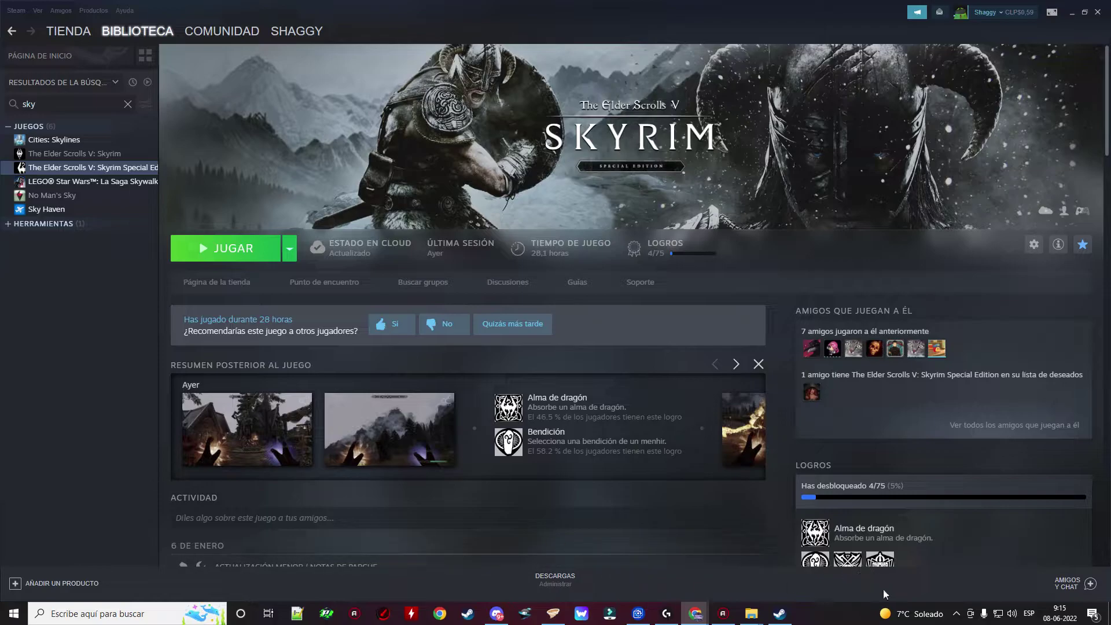
pyautogui.click(956, 614)
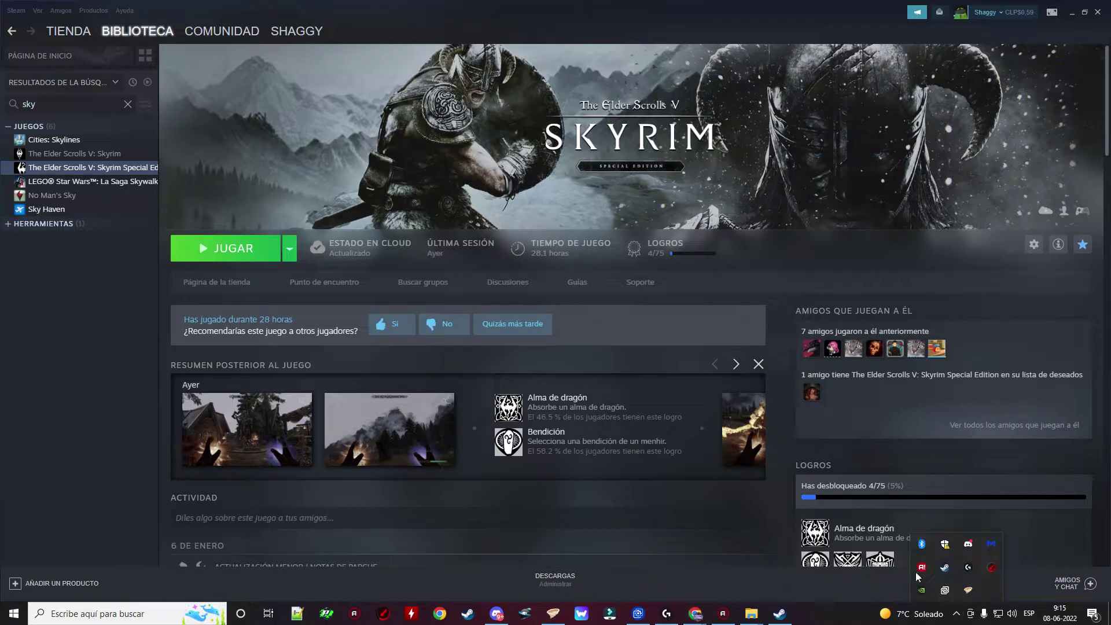
pyautogui.click(971, 594)
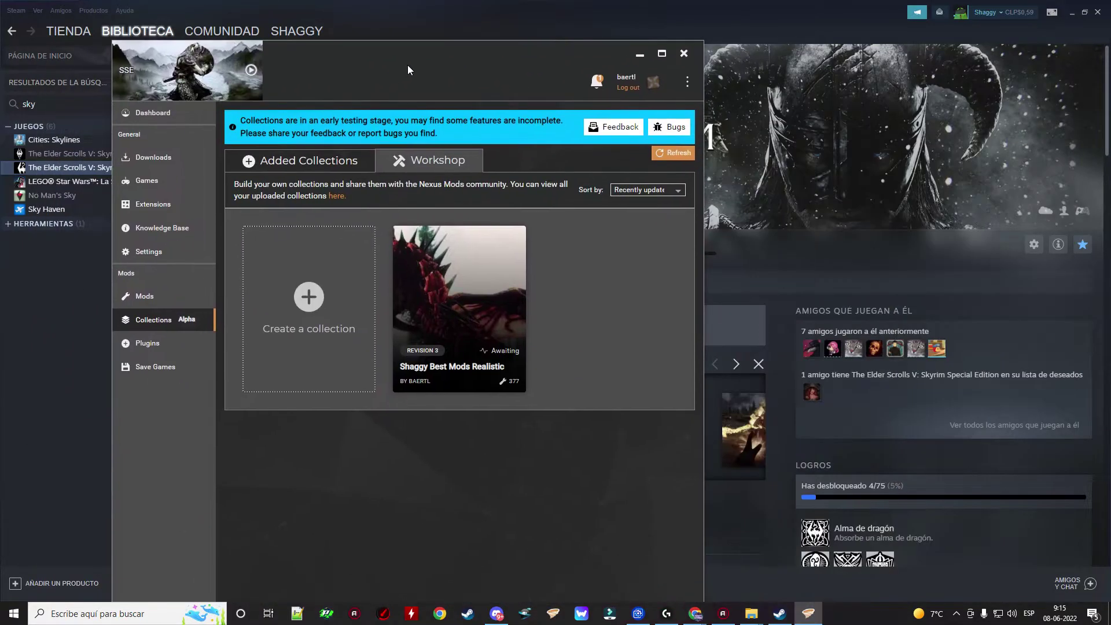
pyautogui.doubleClick(408, 65)
# - Open the Games section of Vortex and examine the managed Skyrim Special Edition entry and the list of unmanaged games
pyautogui.moveTo(161, 177)
pyautogui.click(37, 144)
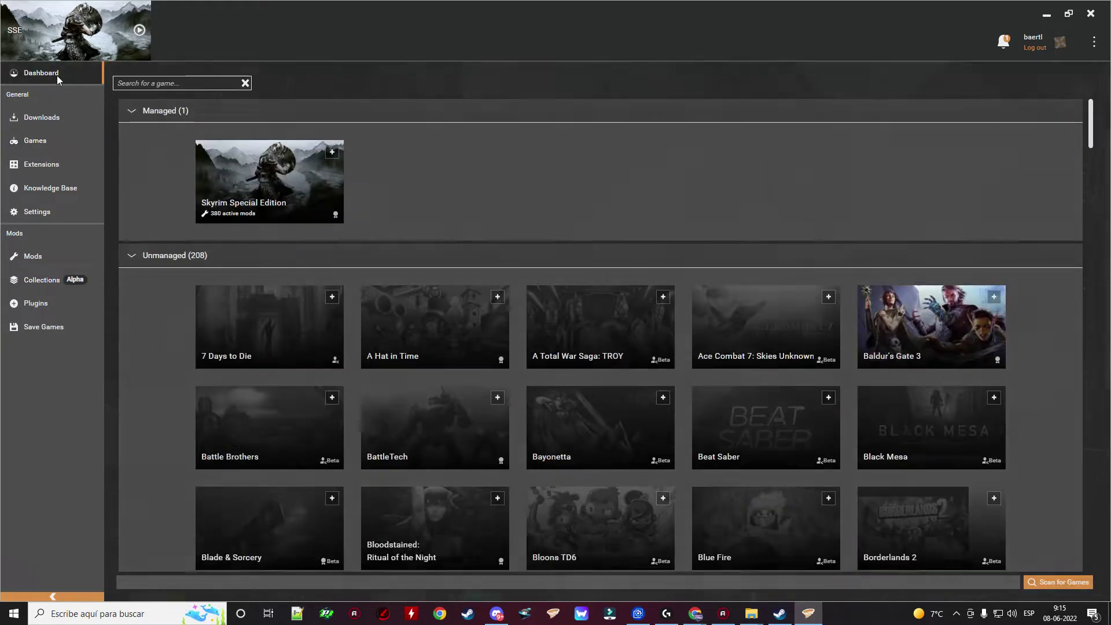
pyautogui.click(28, 71)
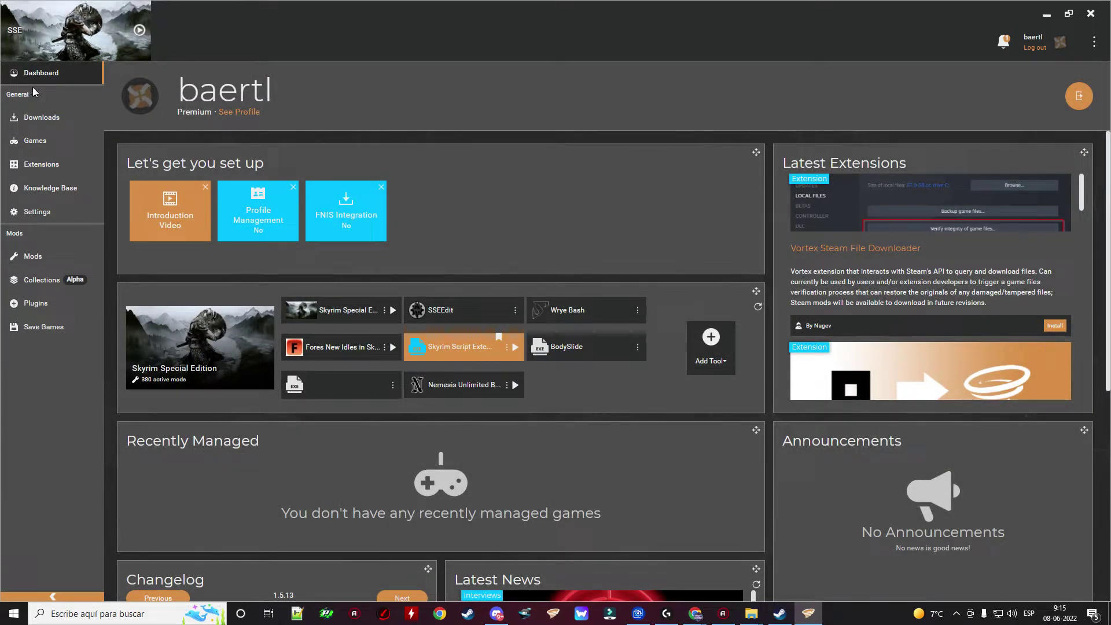
pyautogui.click(81, 142)
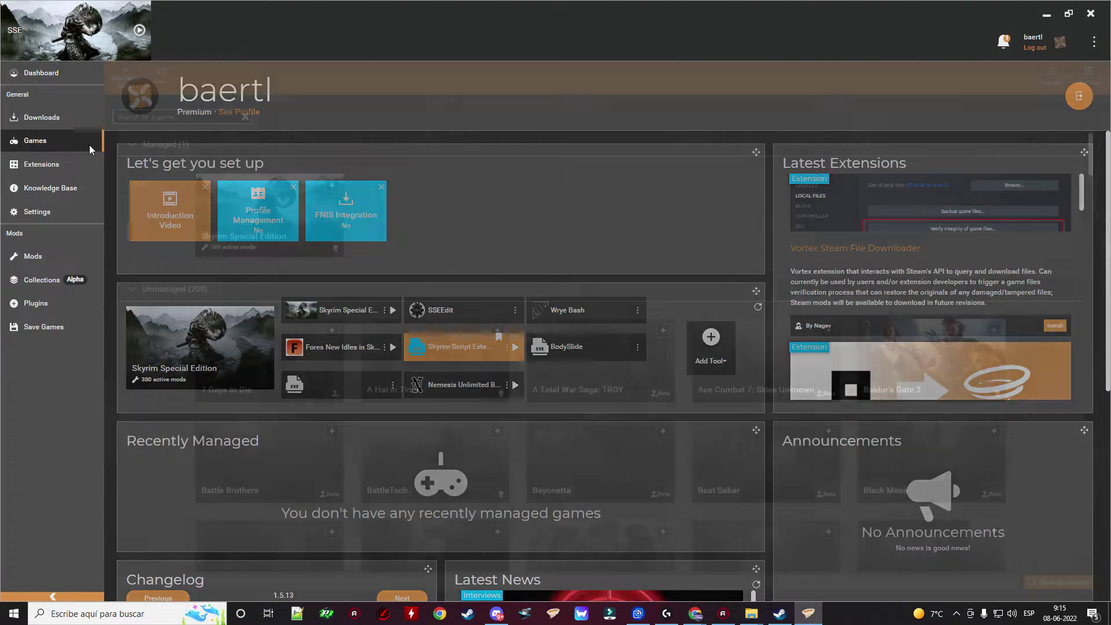
pyautogui.scroll(-3, 625, 365)
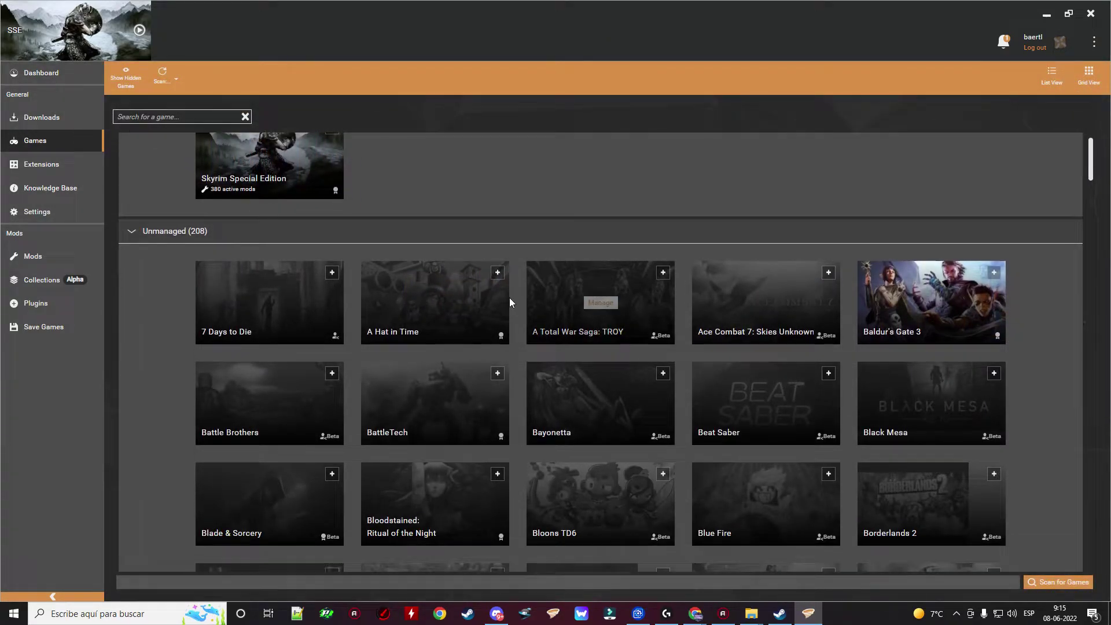
pyautogui.scroll(3, 685, 266)
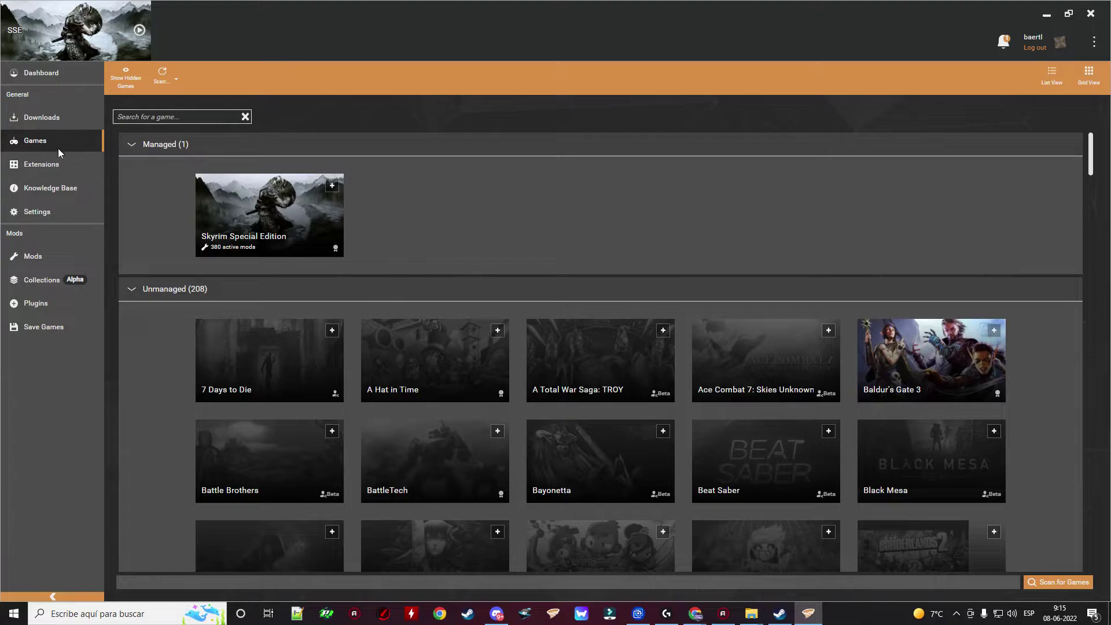
pyautogui.scroll(-15, 663, 392)
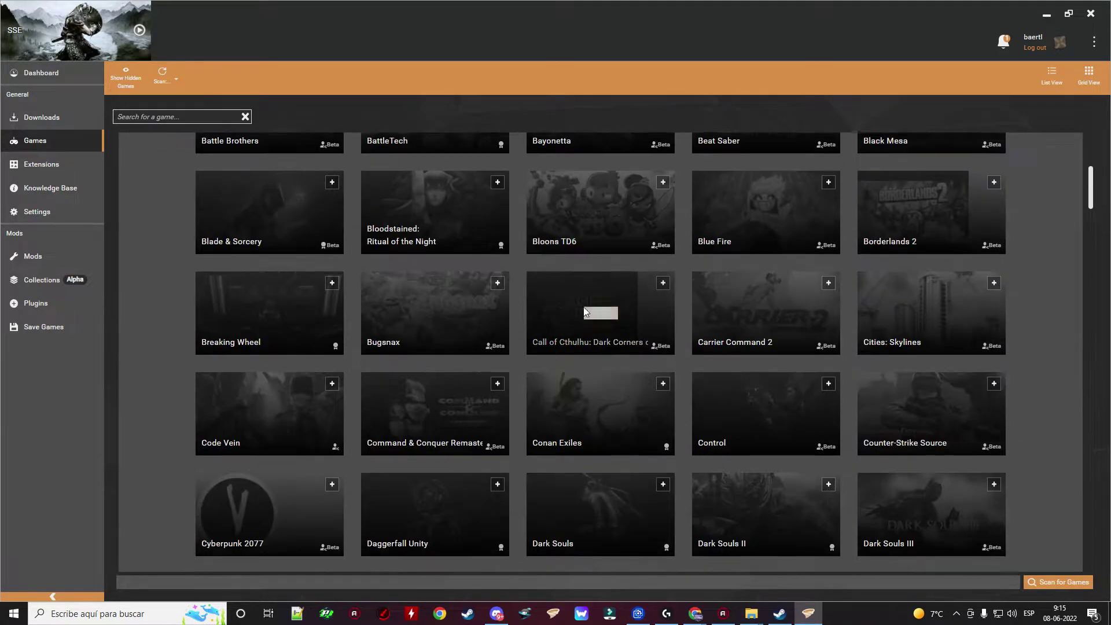
pyautogui.scroll(-12, 571, 307)
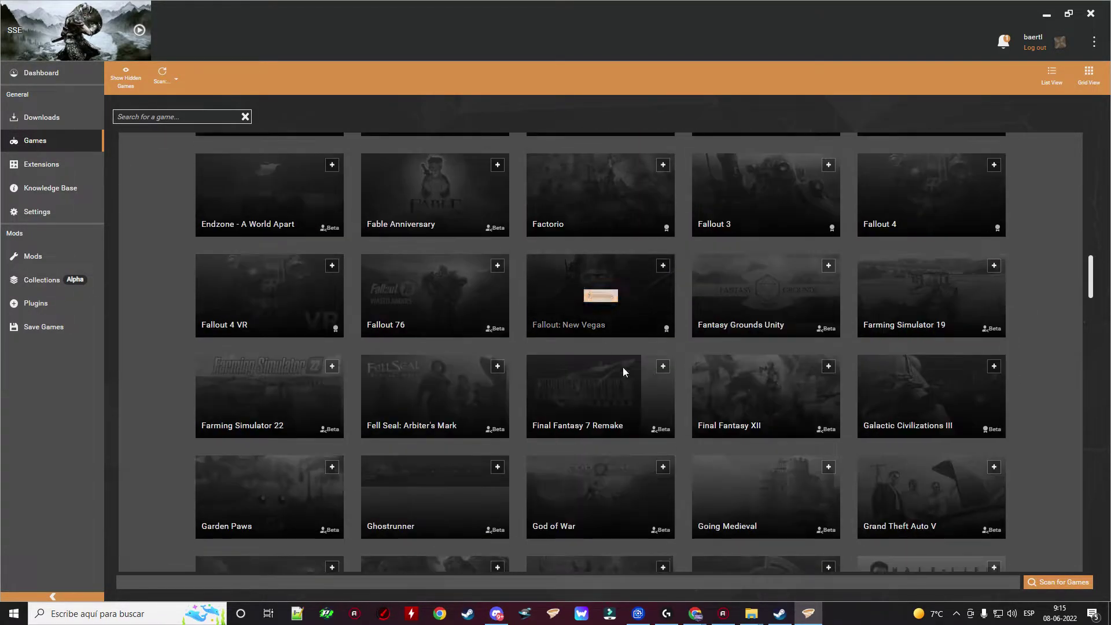
pyautogui.scroll(6, 391, 373)
pyautogui.scroll(-14, 544, 376)
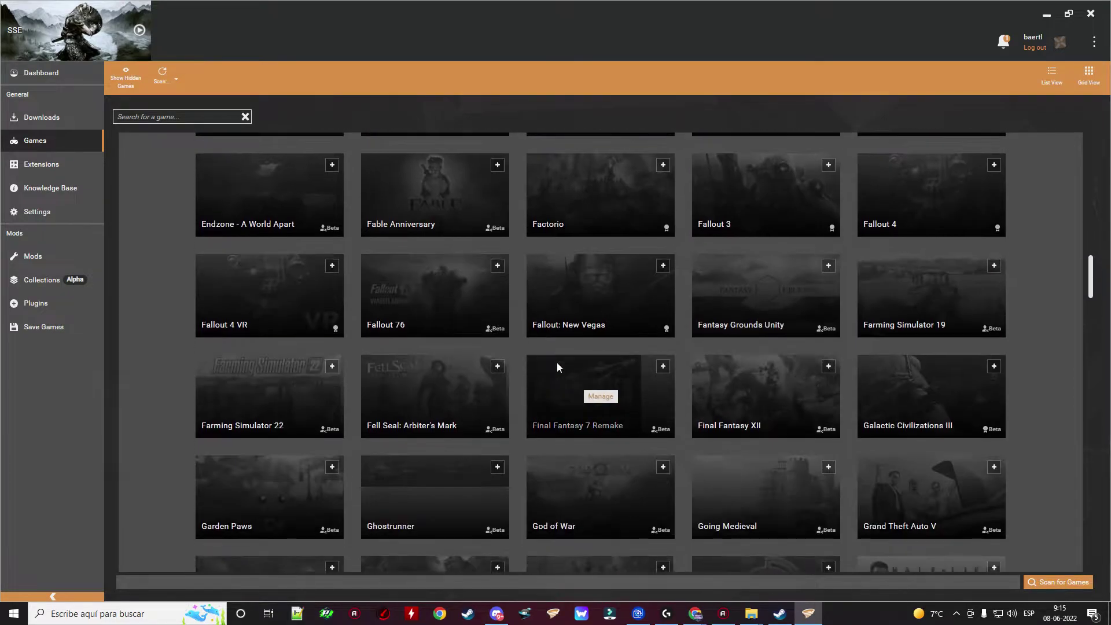
pyautogui.scroll(-10, 556, 362)
pyautogui.scroll(15, 580, 341)
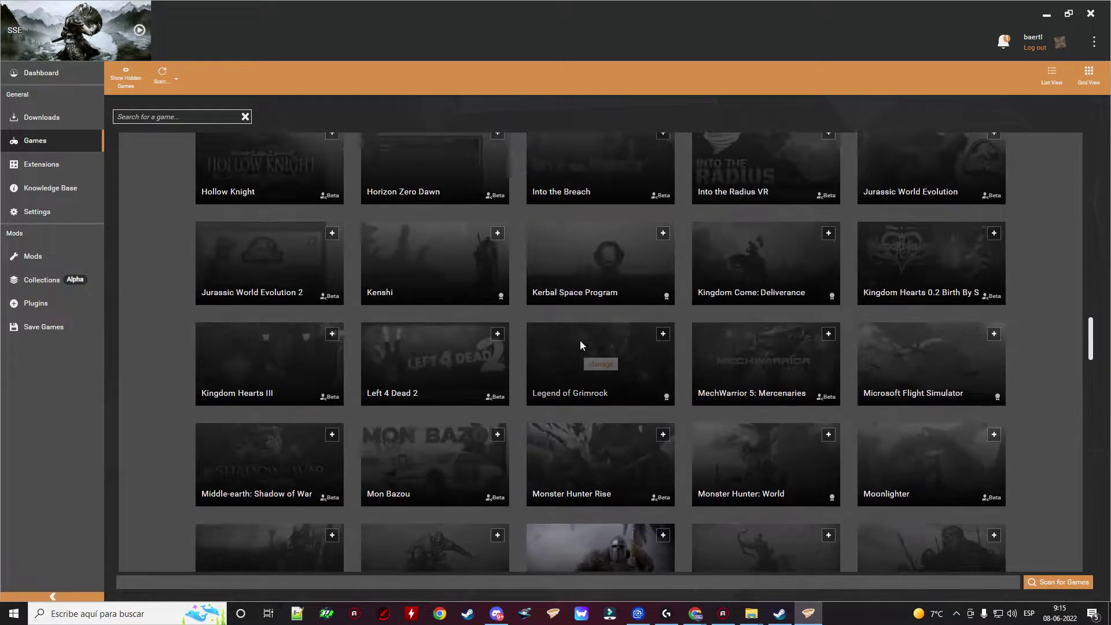
pyautogui.scroll(20, 624, 312)
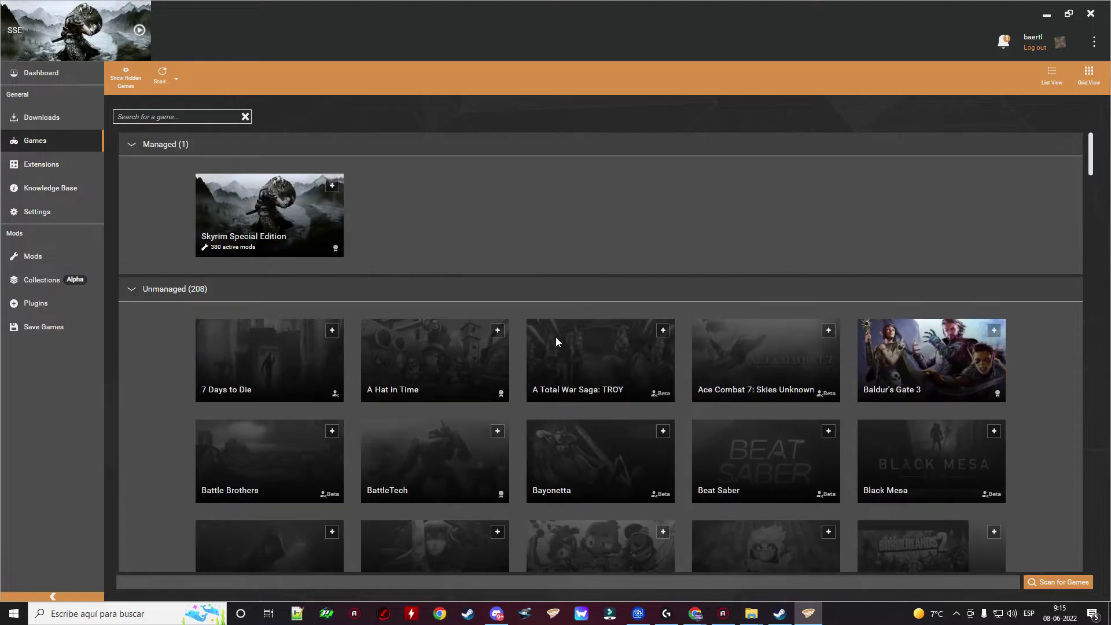
pyautogui.moveTo(434, 370)
# - Open the Dashboard, examine the options for adding a tool and for the Skyrim Script Extender entry, and close Vortex
pyautogui.click(60, 74)
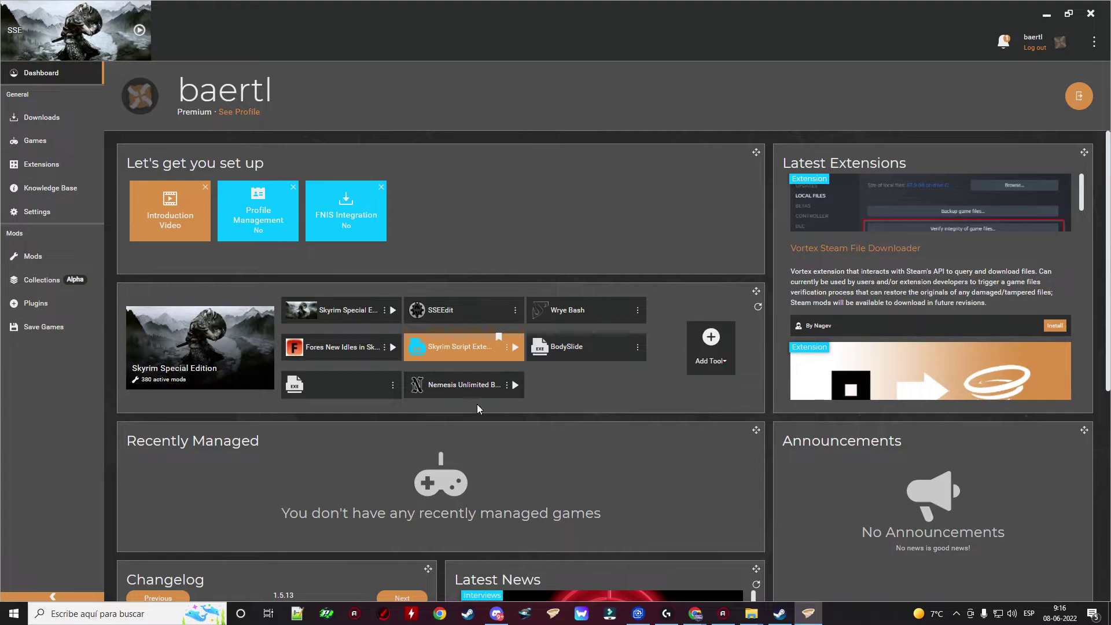
pyautogui.click(727, 363)
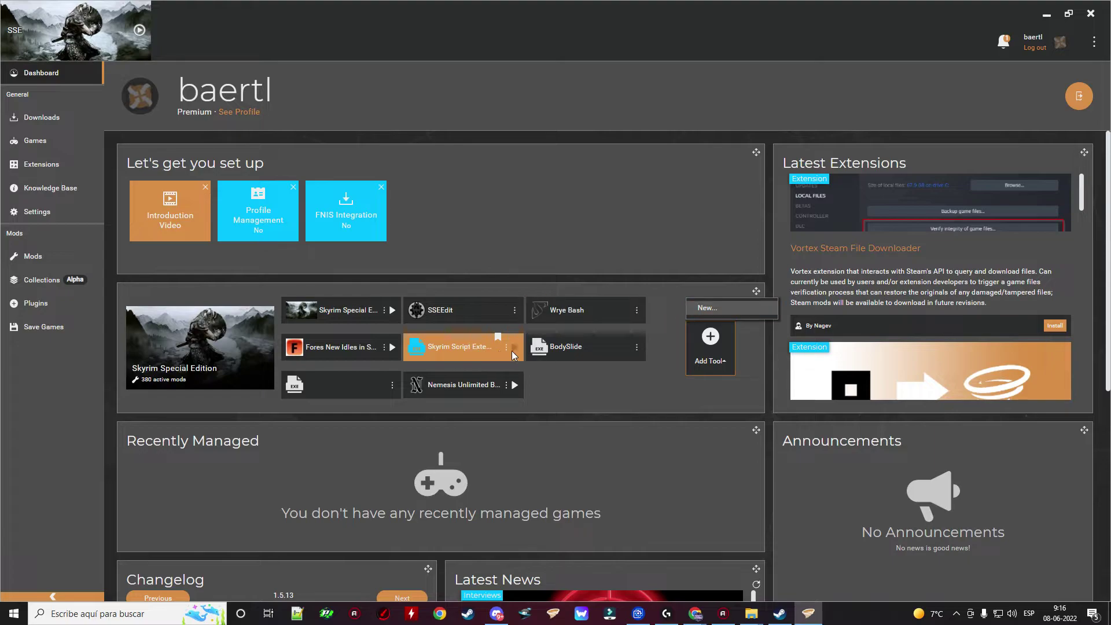
pyautogui.click(642, 394)
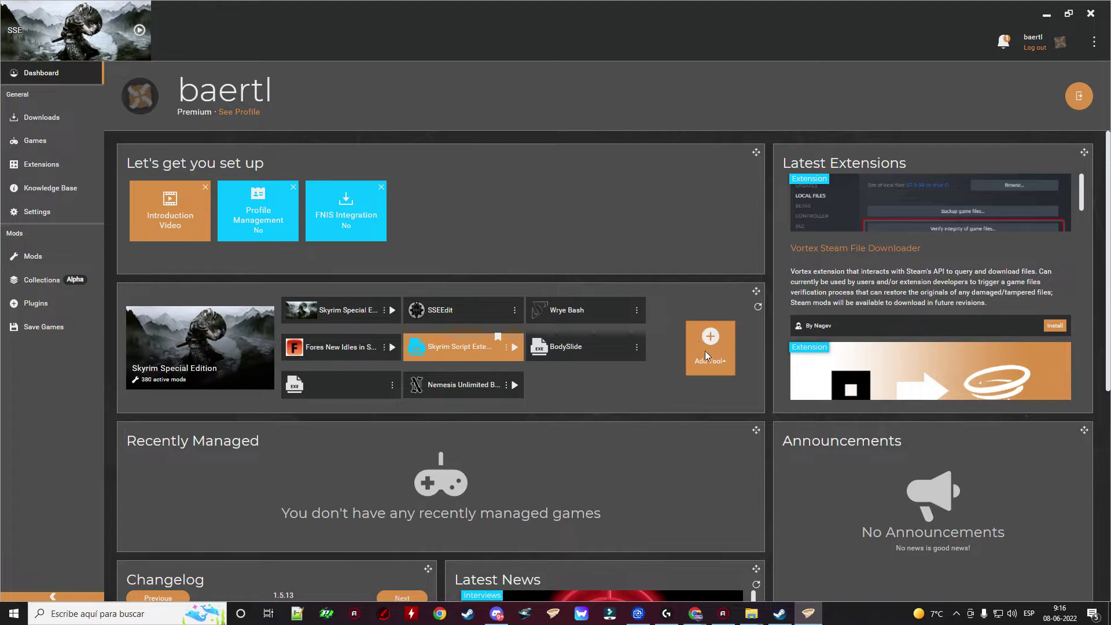
pyautogui.click(507, 350)
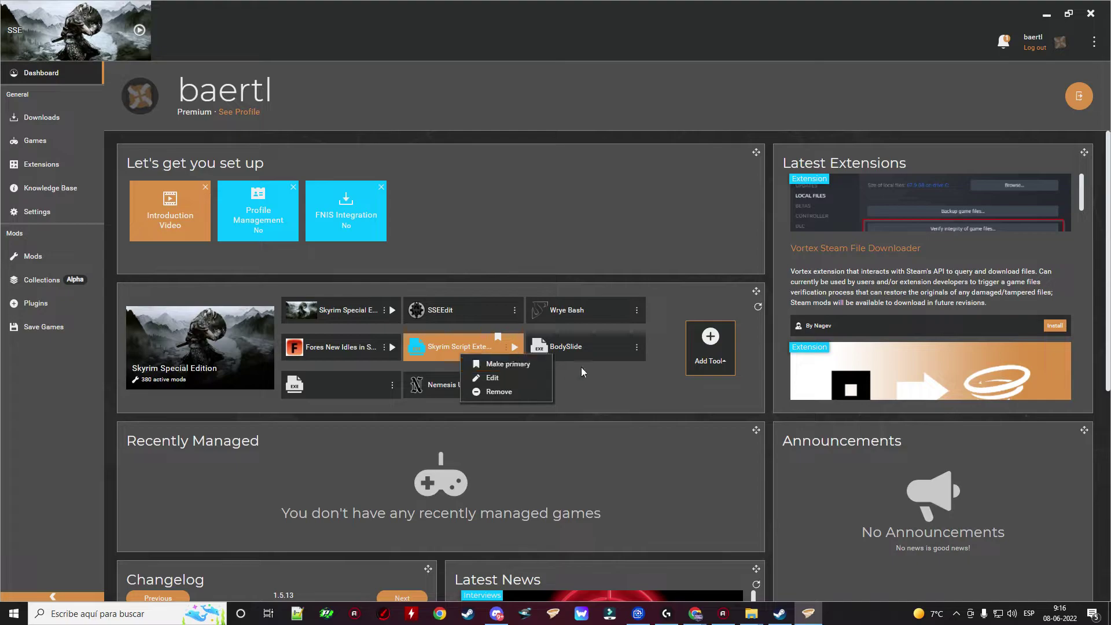
pyautogui.click(620, 389)
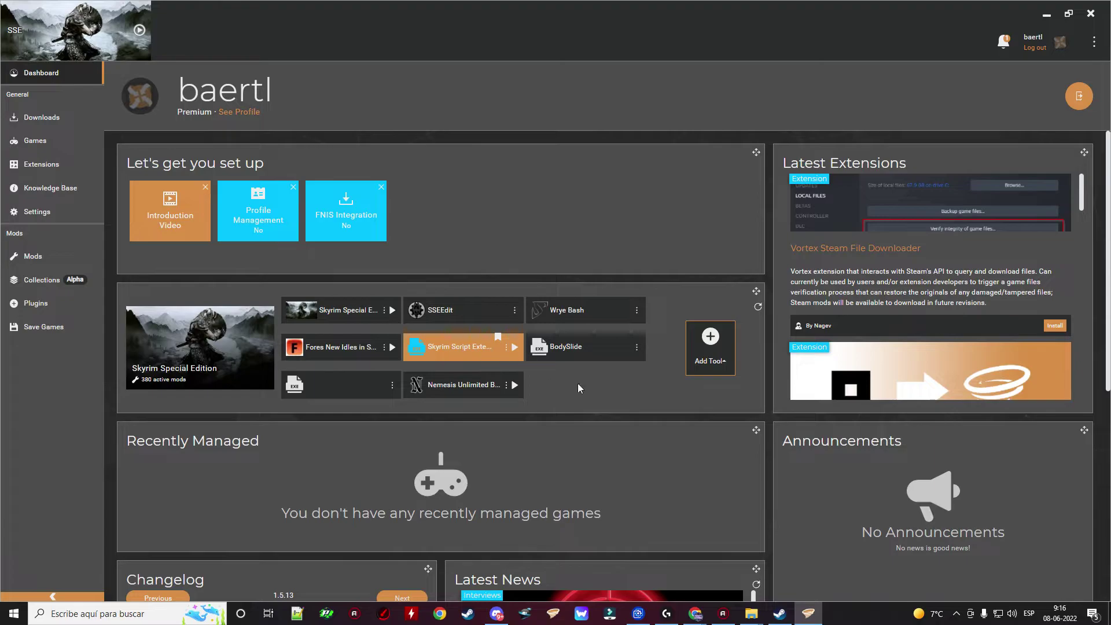
pyautogui.click(1091, 12)
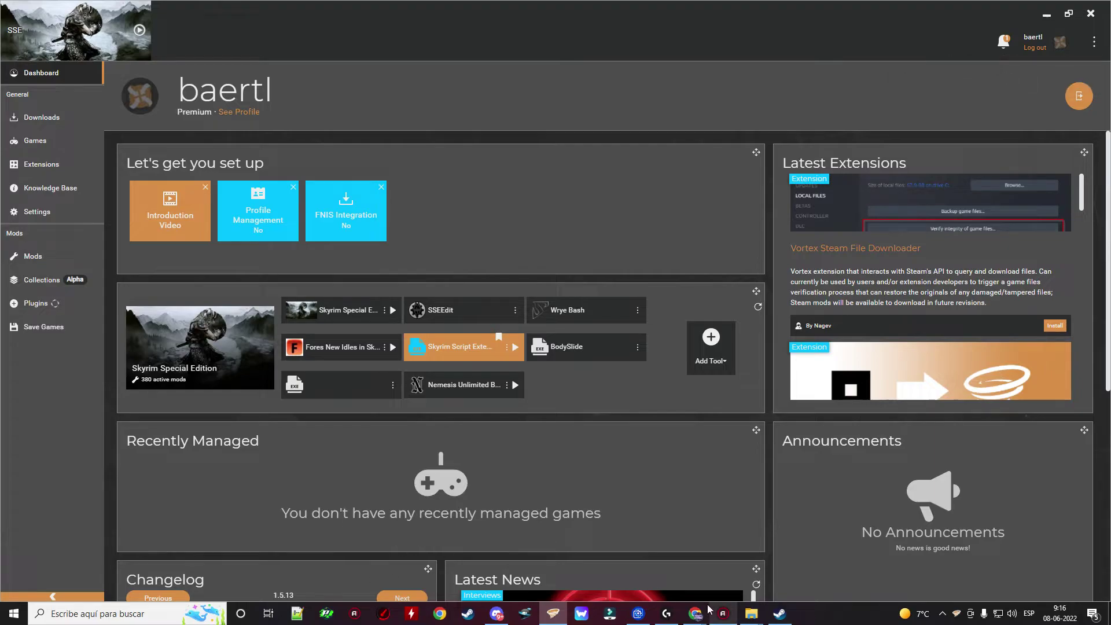
# - Switch to the Shaggy Best Mods Realistic collection page in Chrome and show the collection's header
pyautogui.moveTo(695, 612)
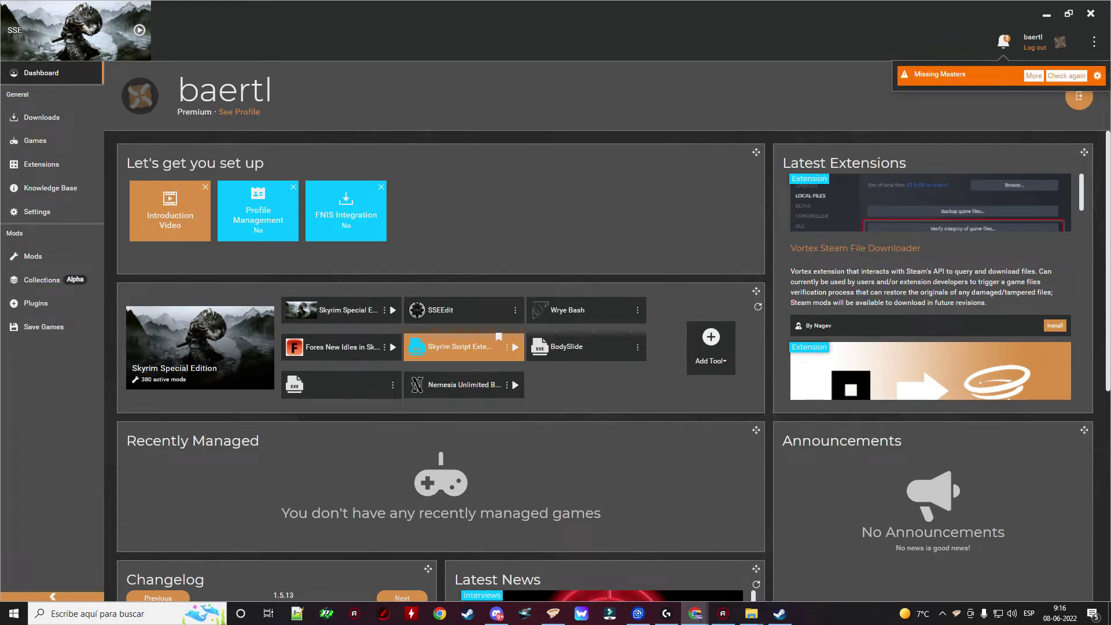
pyautogui.hotkey('alt', 'Tab')
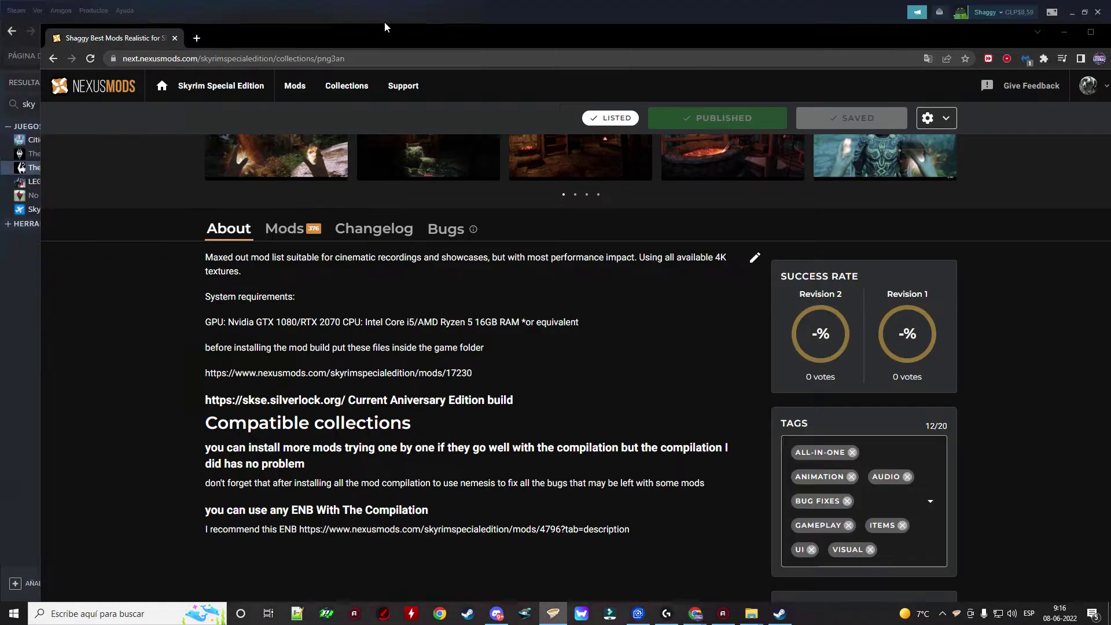
pyautogui.hotkey('alt', 'Tab')
pyautogui.doubleClick(421, 59)
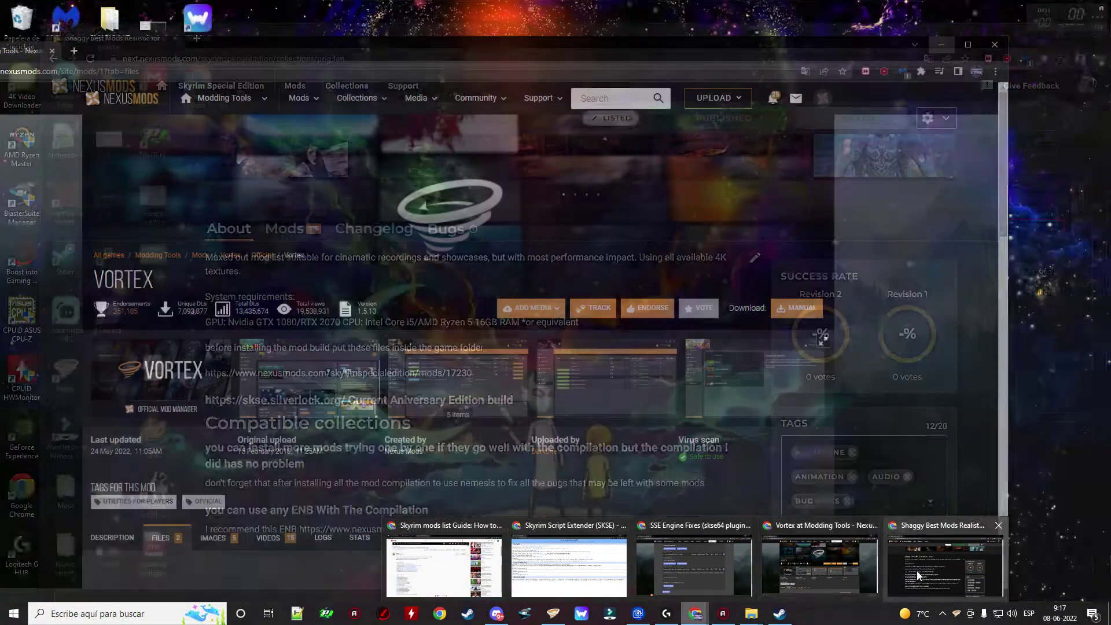
pyautogui.click(928, 571)
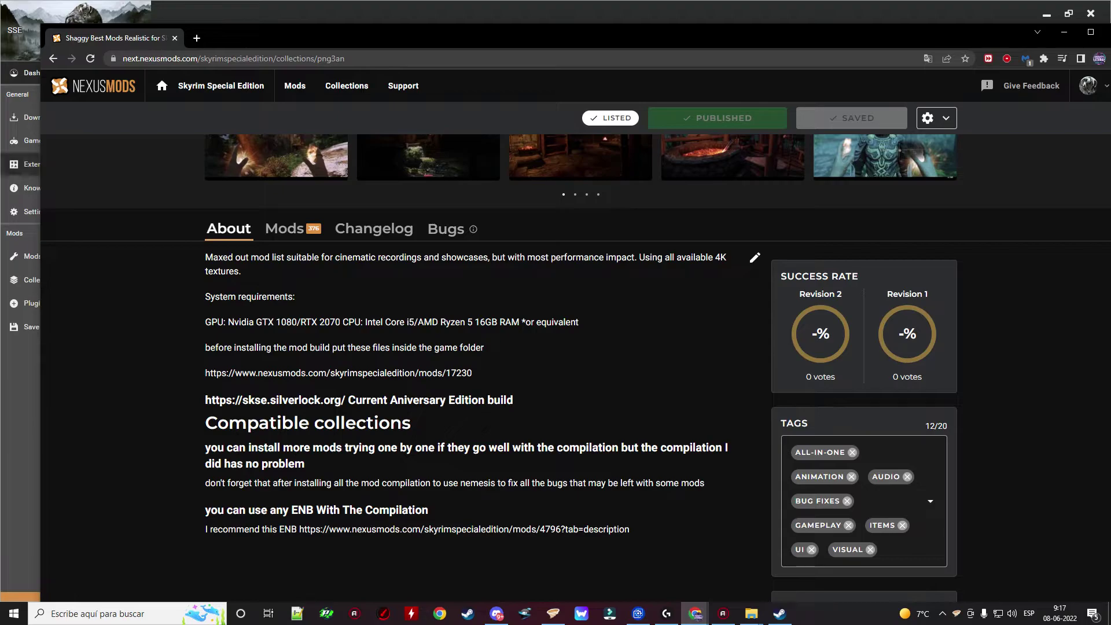
pyautogui.scroll(5, 506, 322)
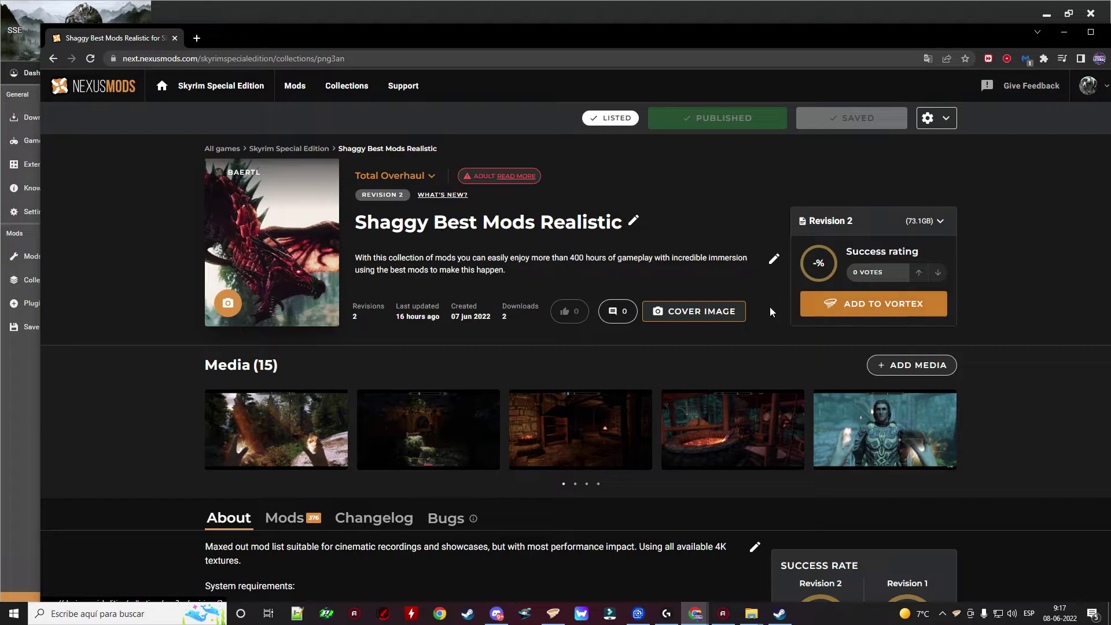
# - Start adding Revision 2 of the collection to Vortex, cancel the browser's launch prompt and close the site dialog
pyautogui.click(884, 307)
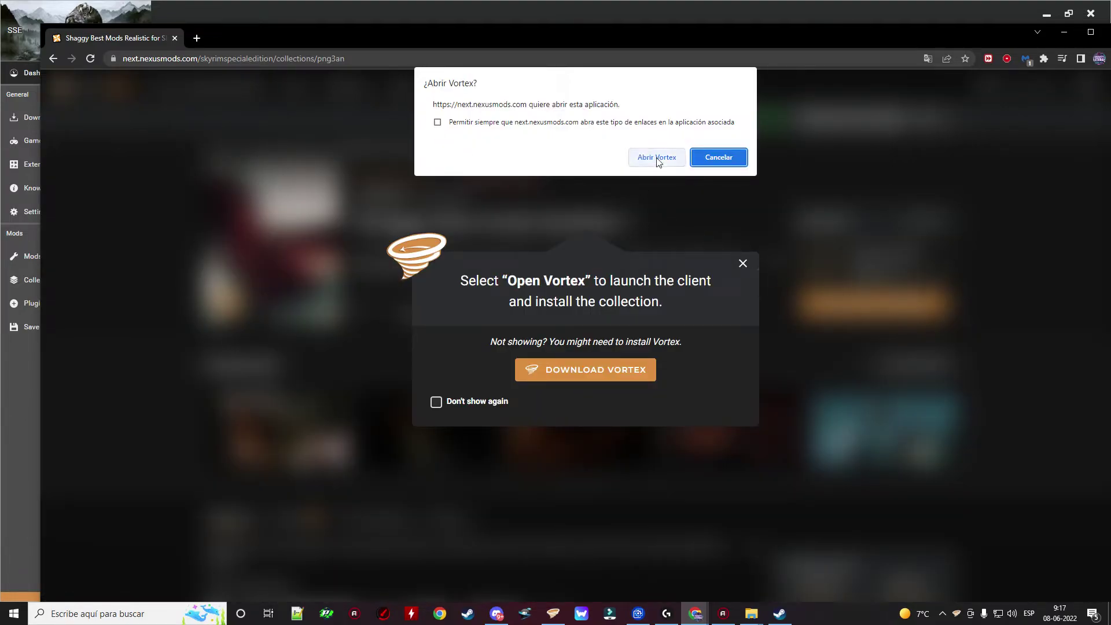
pyautogui.click(718, 158)
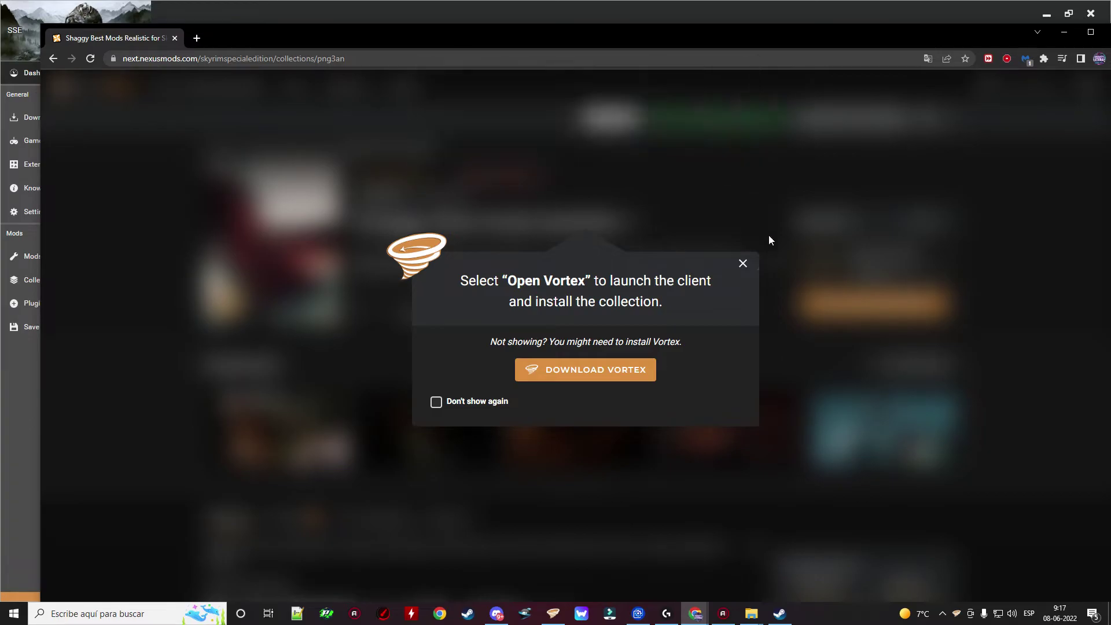
pyautogui.click(744, 265)
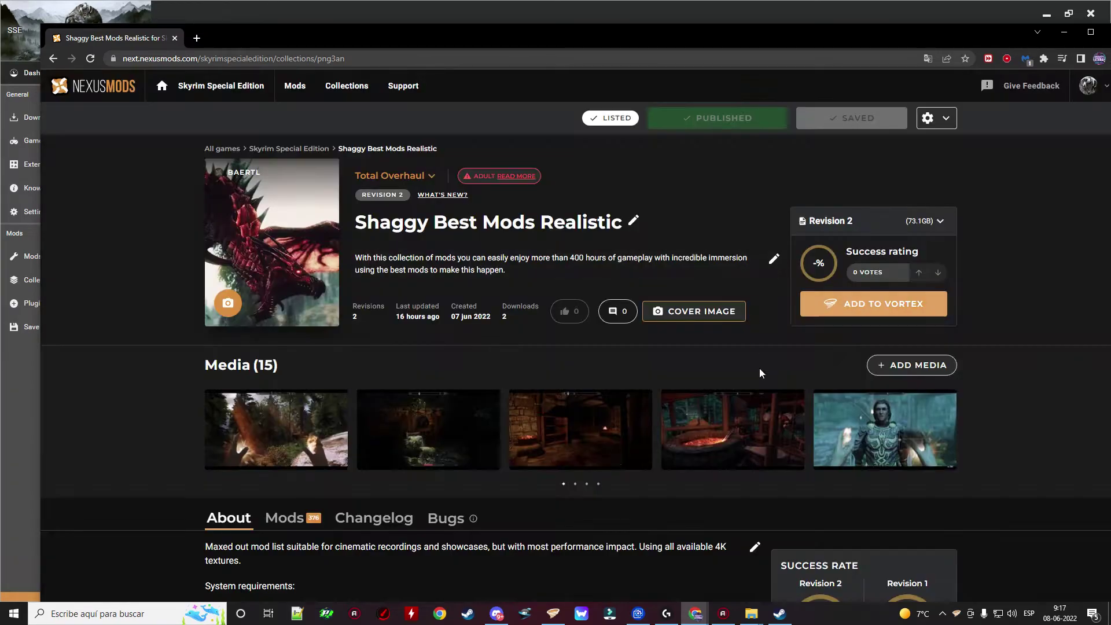
# - Switch back to Vortex and open its Collections section
pyautogui.click(524, 614)
pyautogui.scroll(-3, 417, 382)
pyautogui.scroll(3, 517, 368)
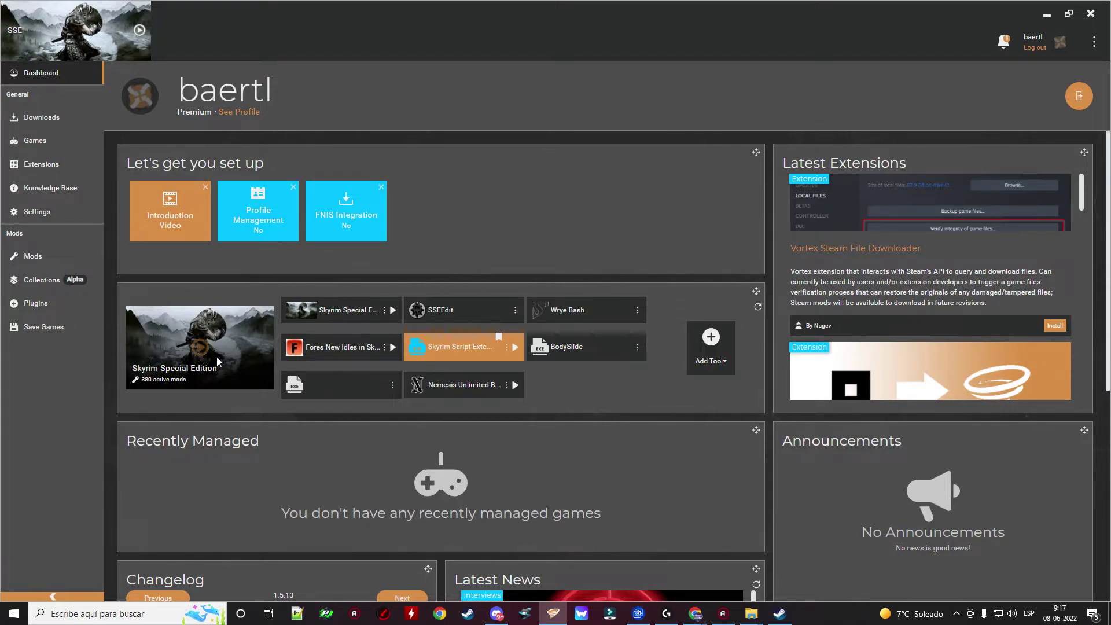
pyautogui.click(83, 278)
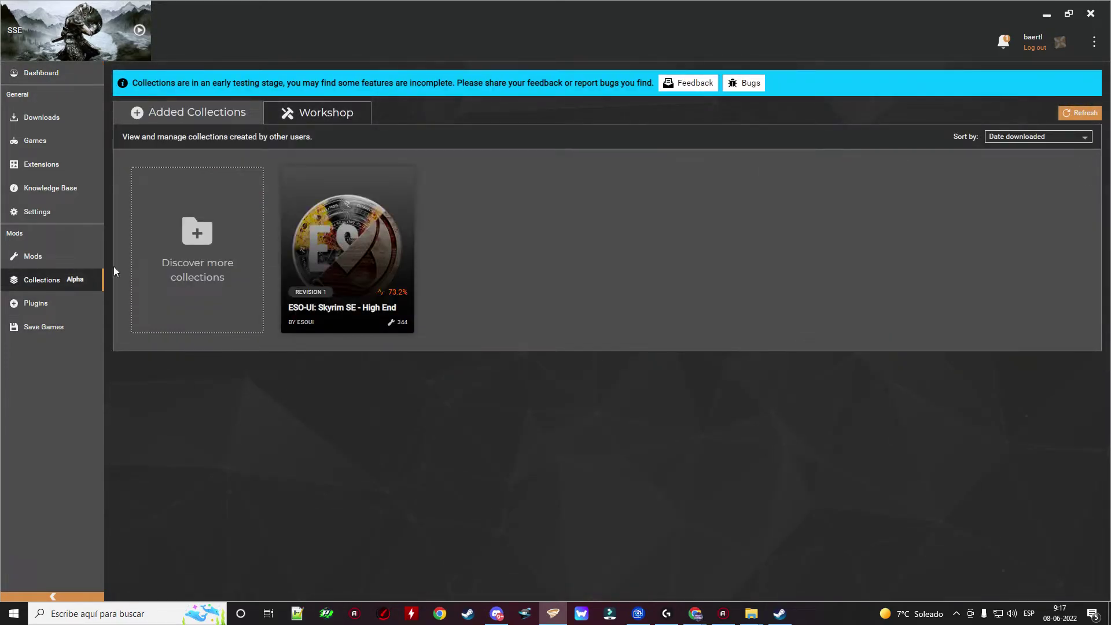
# - Compare the added collections with the workshop collections, examining the actions offered on ESO-UI: Skyrim SE - High End and Shaggy Best Mods Realistic
pyautogui.click(317, 112)
pyautogui.moveTo(339, 230)
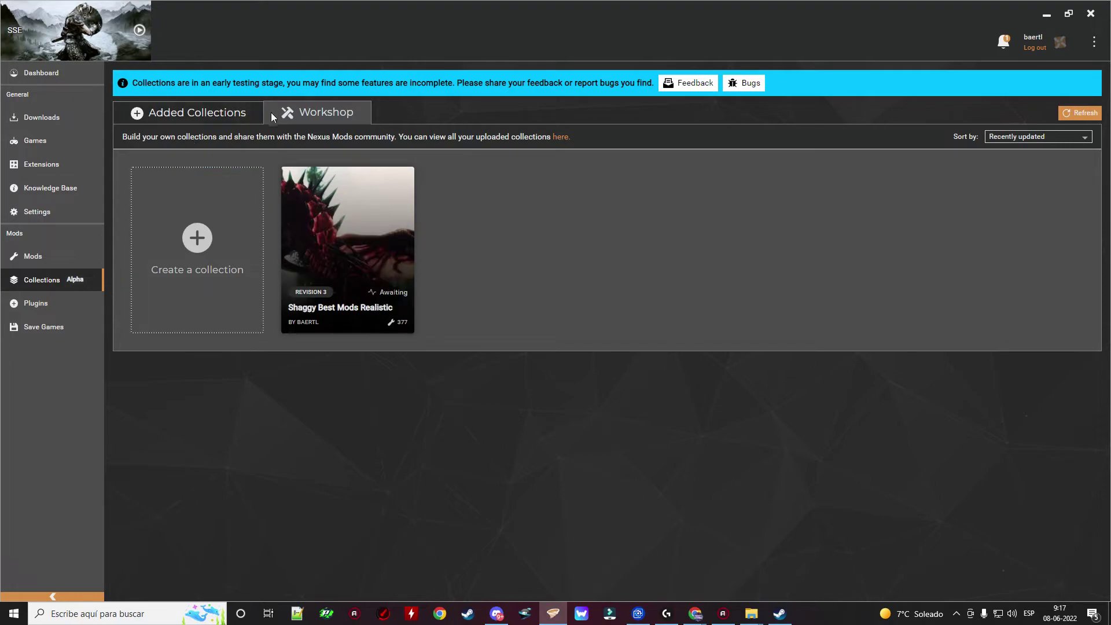
pyautogui.click(249, 114)
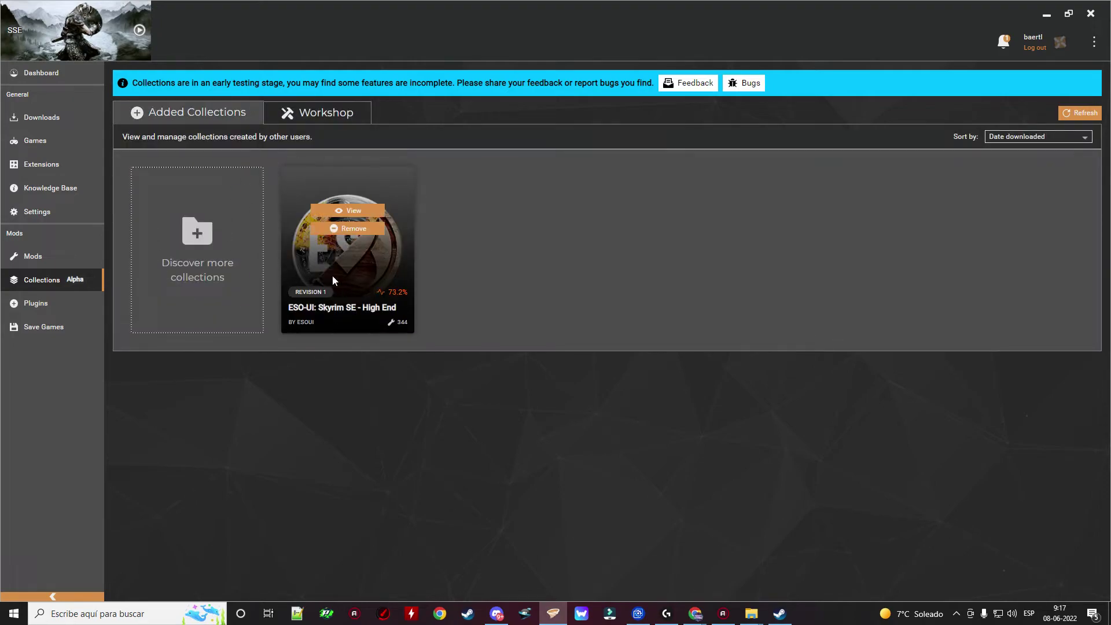
pyautogui.moveTo(399, 262)
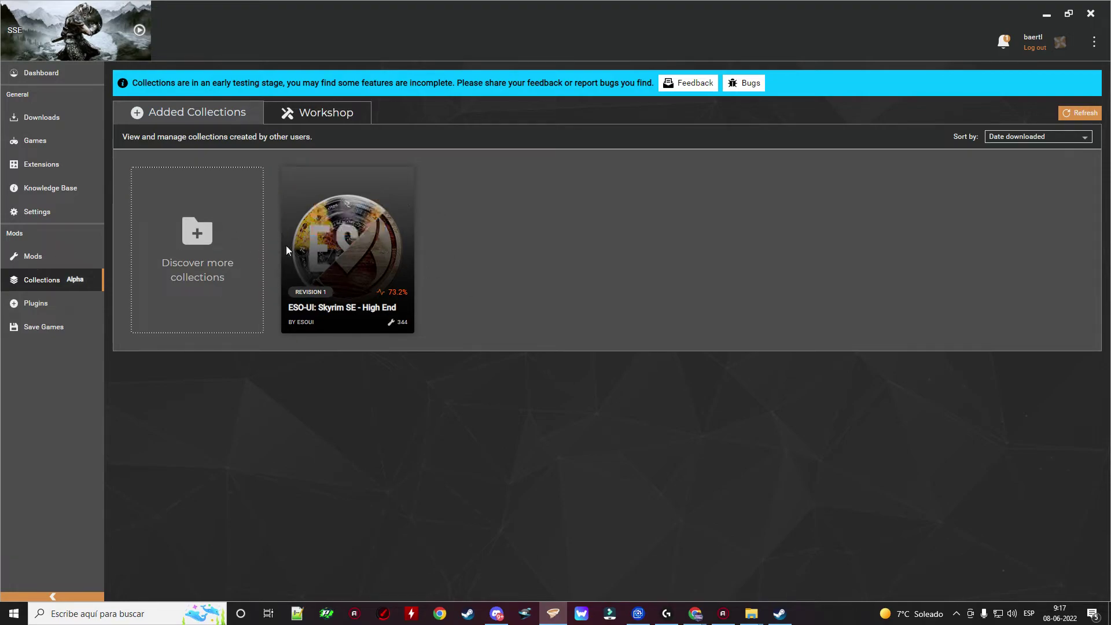
pyautogui.click(284, 120)
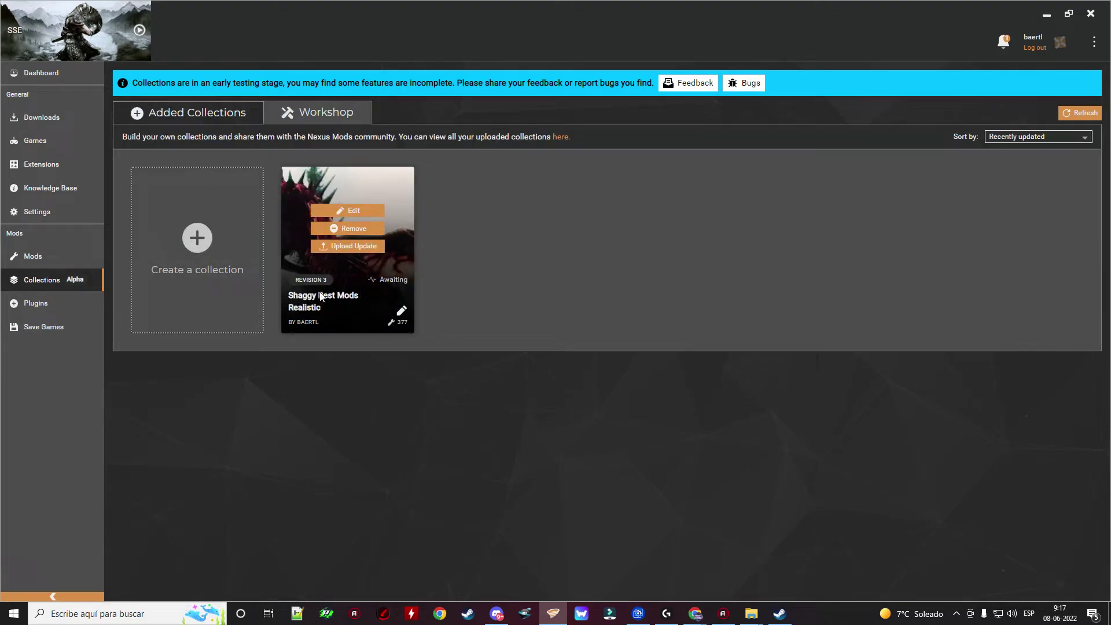
pyautogui.click(208, 112)
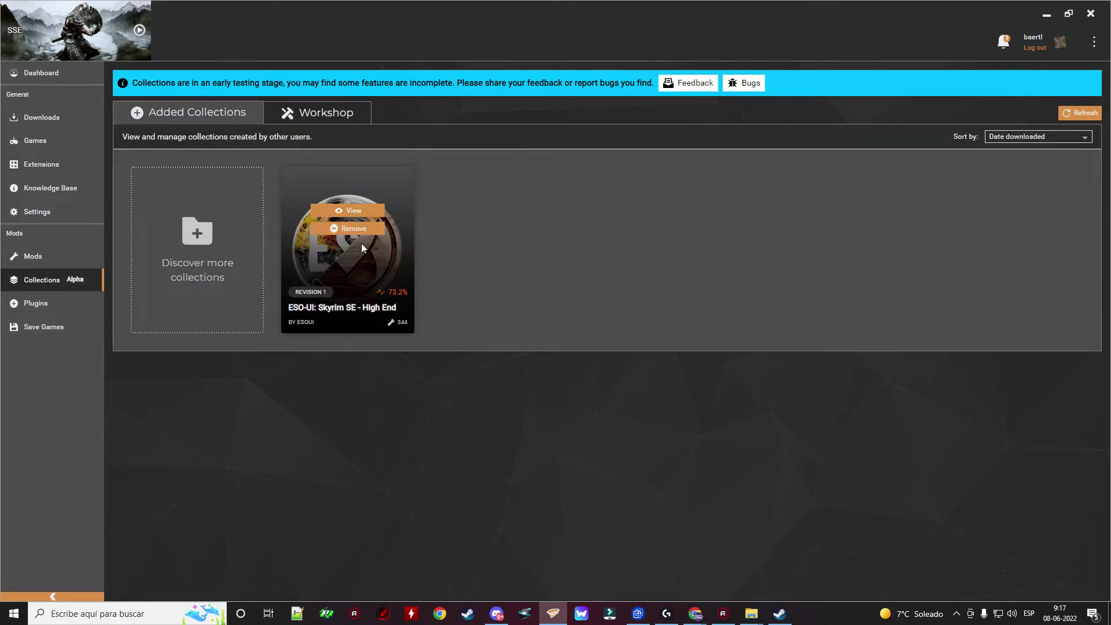
pyautogui.click(325, 113)
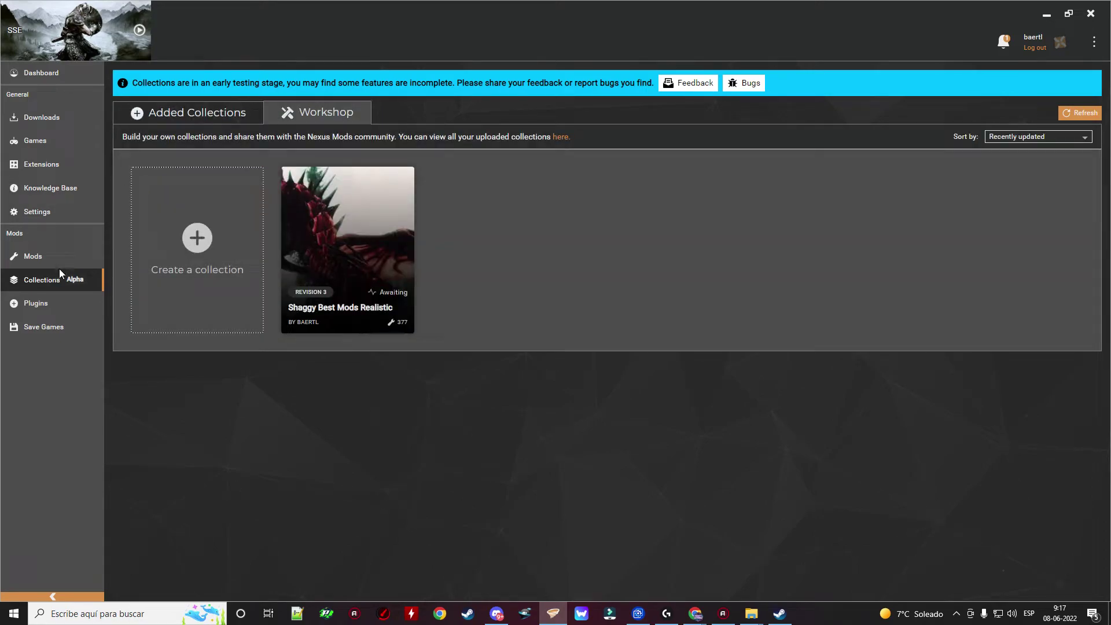
pyautogui.click(217, 112)
pyautogui.click(312, 116)
pyautogui.click(197, 113)
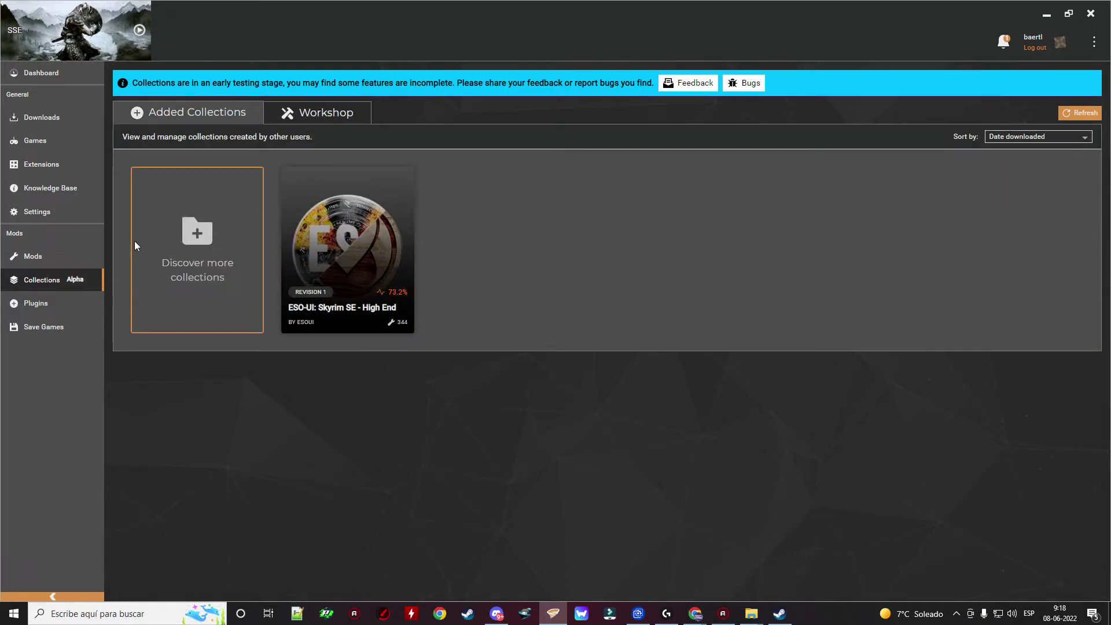
pyautogui.moveTo(333, 286)
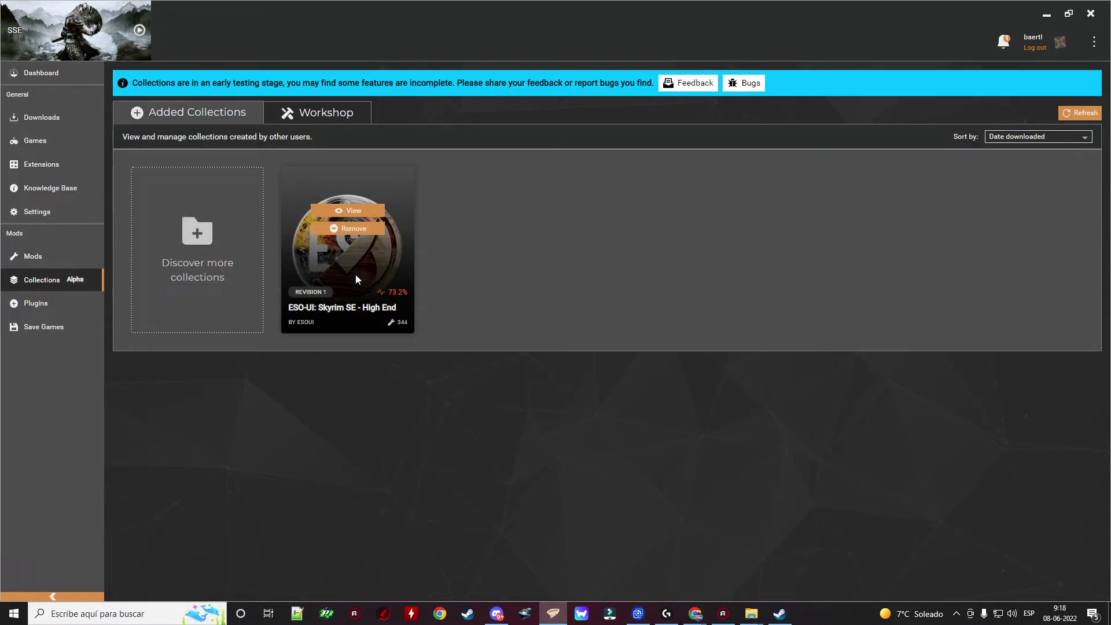
pyautogui.click(334, 121)
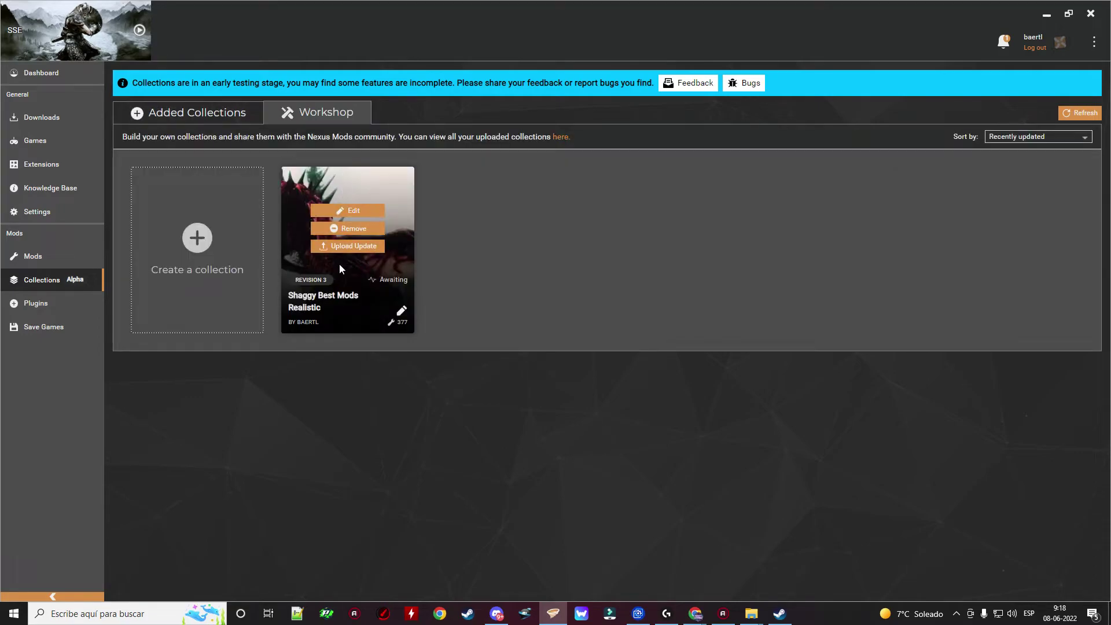
pyautogui.click(222, 122)
pyautogui.moveTo(335, 267)
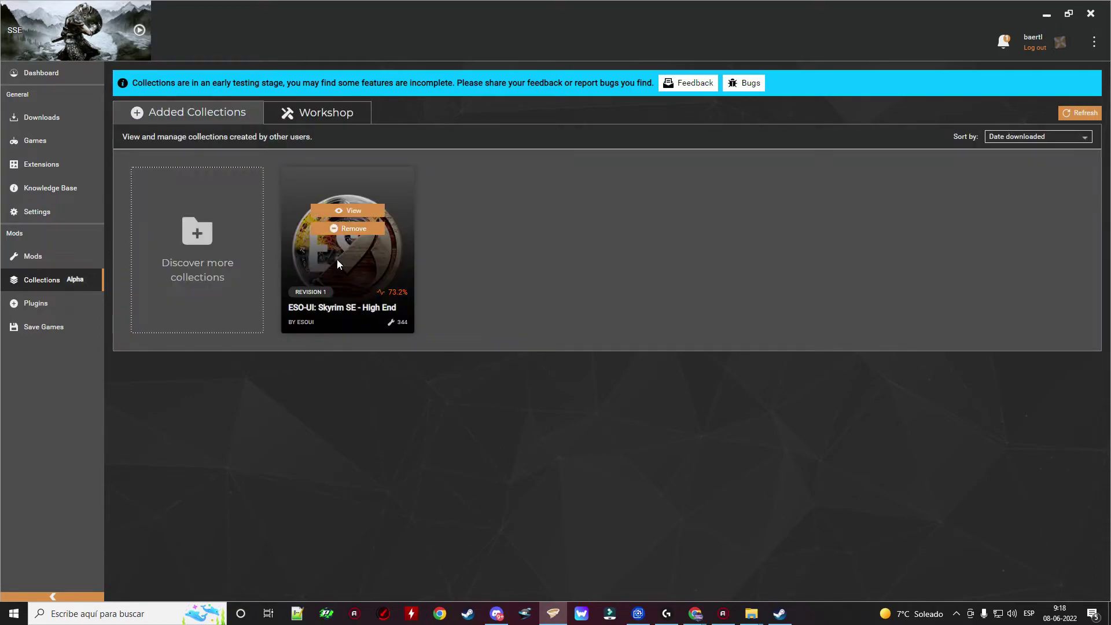
# - View the ESO-UI: Skyrim SE - High End collection, clear the mod name filter and examine its list of mods
pyautogui.click(350, 212)
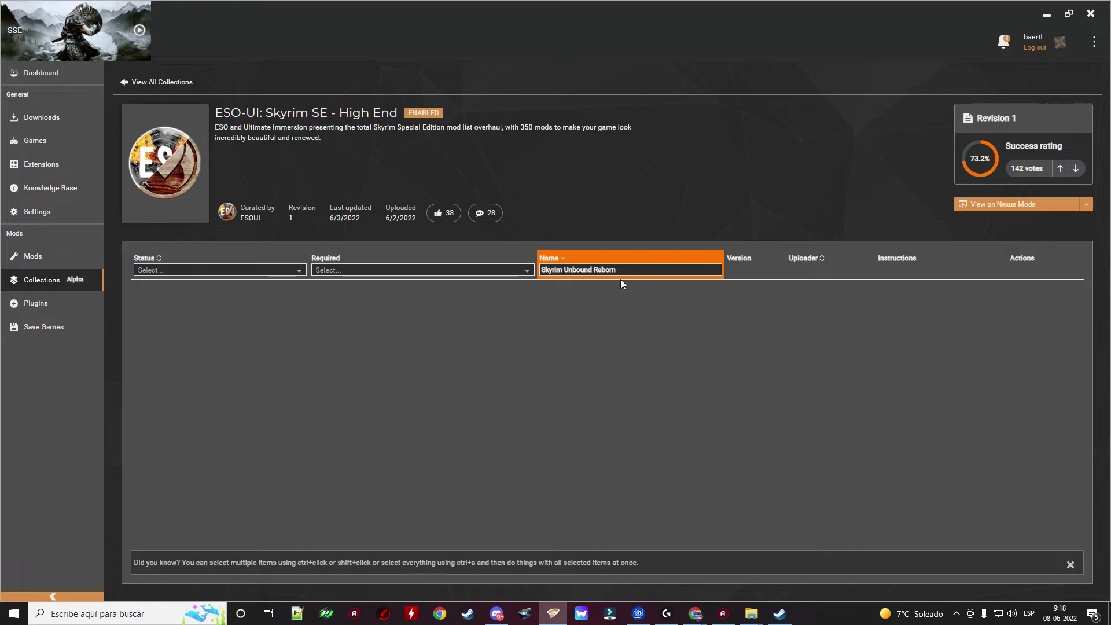
pyautogui.hotkey('shift', 'Left')
pyautogui.hotkey('shift', 'Left')
pyautogui.hotkey('ctrl', 'a')
pyautogui.press('BackSpace')
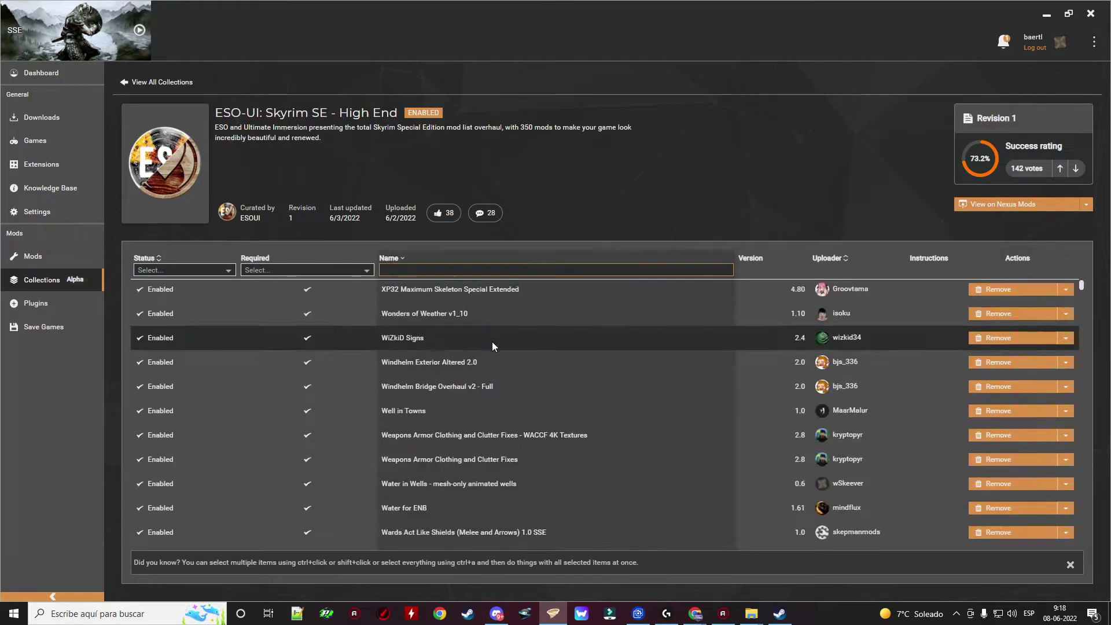
pyautogui.scroll(5, 463, 344)
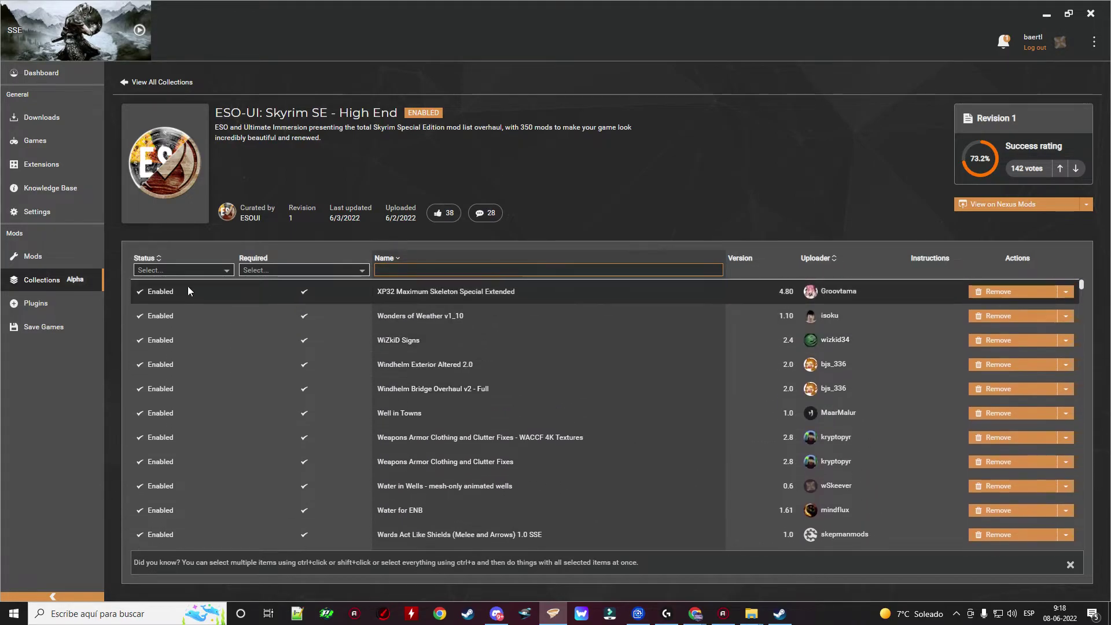
# - Open the Download settings in Vortex and set the download threads to 10
pyautogui.click(60, 255)
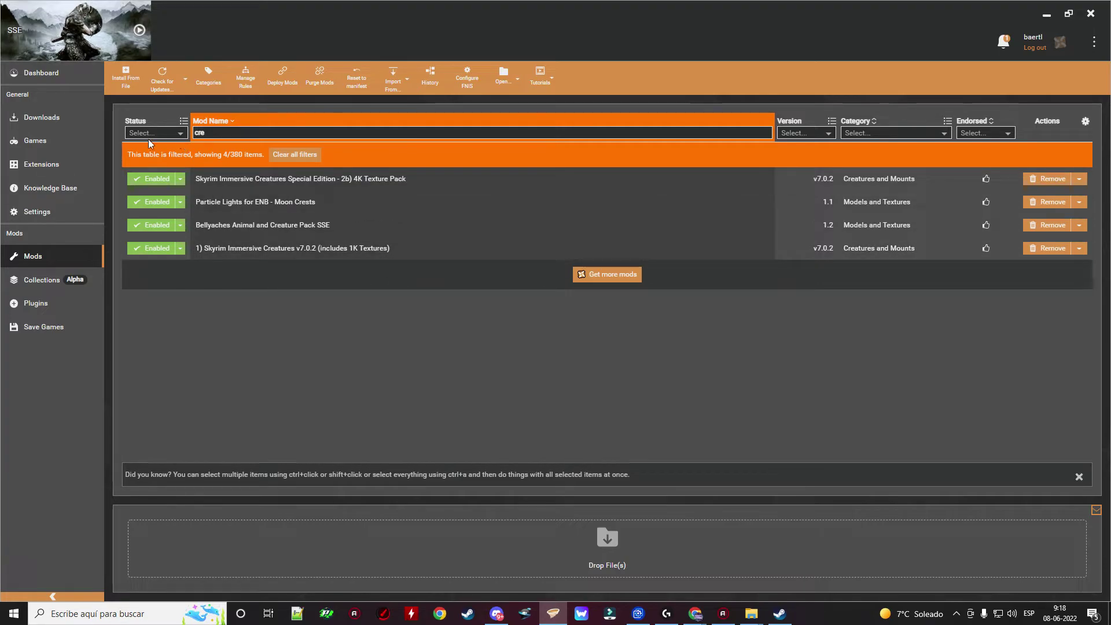
pyautogui.click(46, 217)
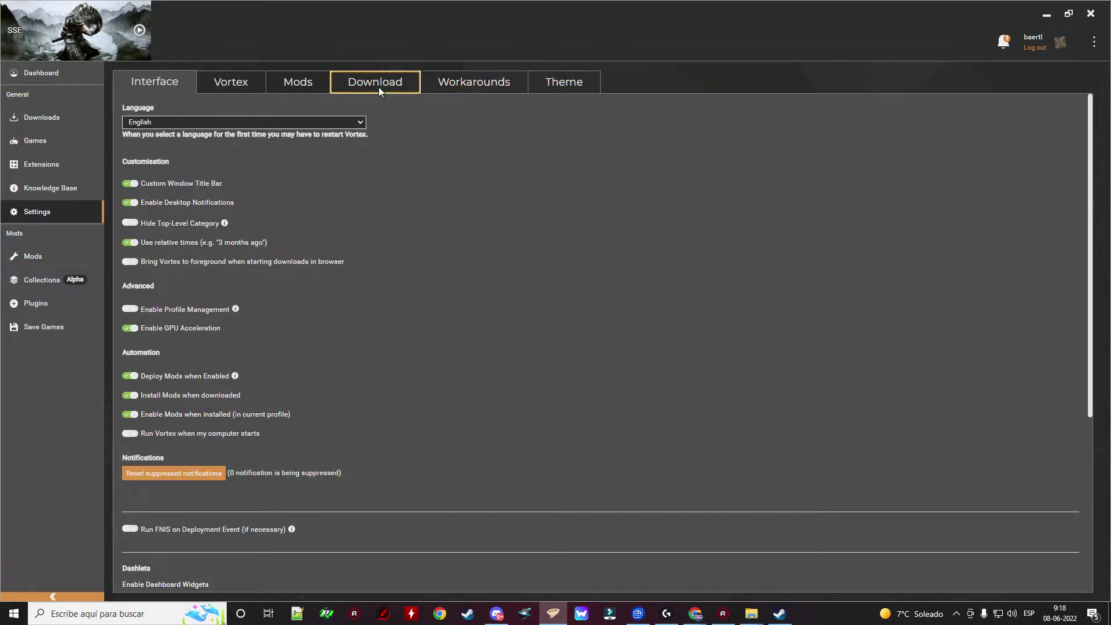
pyautogui.click(379, 87)
pyautogui.moveTo(257, 183); pyautogui.dragTo(164, 183)
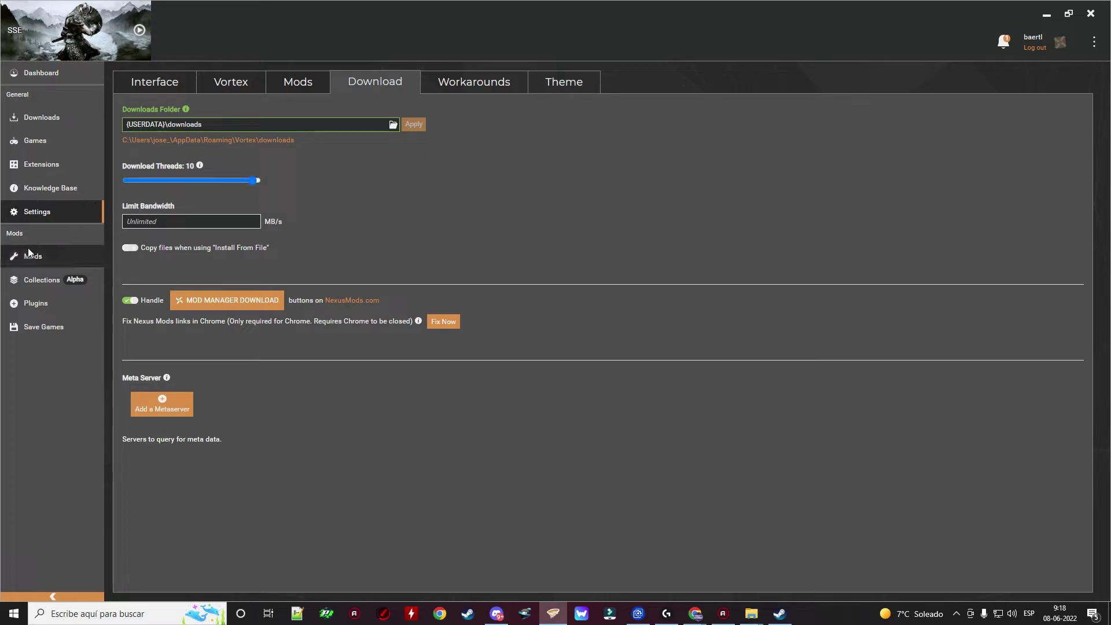
# - Open the installed mods list, clear its mod name filter and examine all the enabled mods
pyautogui.click(41, 262)
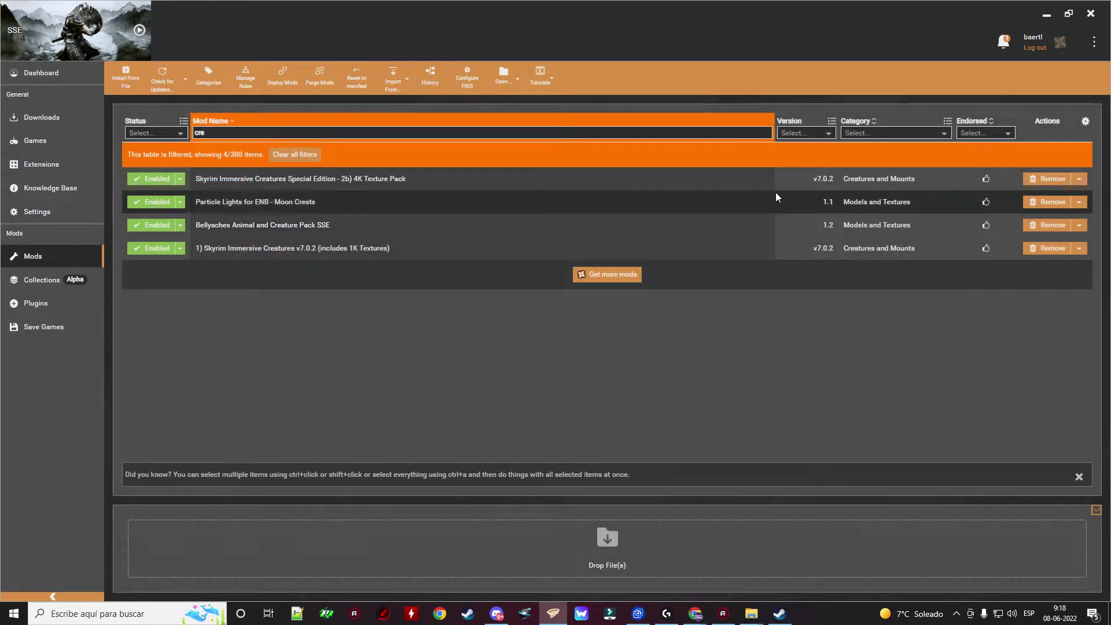
pyautogui.click(245, 137)
pyautogui.press('BackSpace')
pyautogui.press('BackSpace')
pyautogui.press('BackSpace')
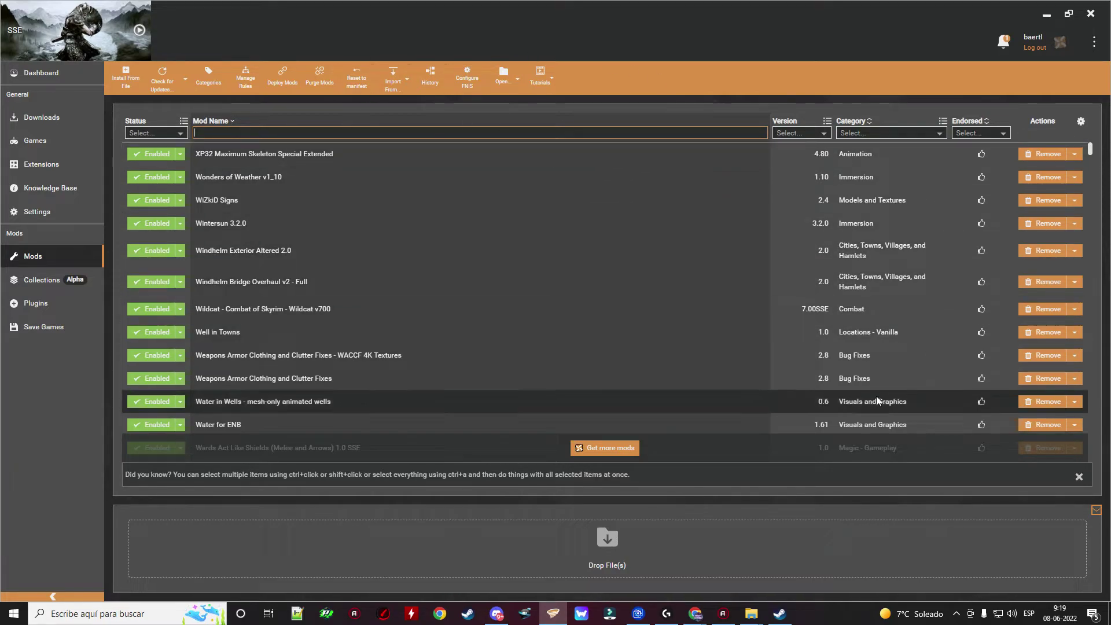
pyautogui.scroll(-5, 534, 294)
pyautogui.scroll(-10, 535, 294)
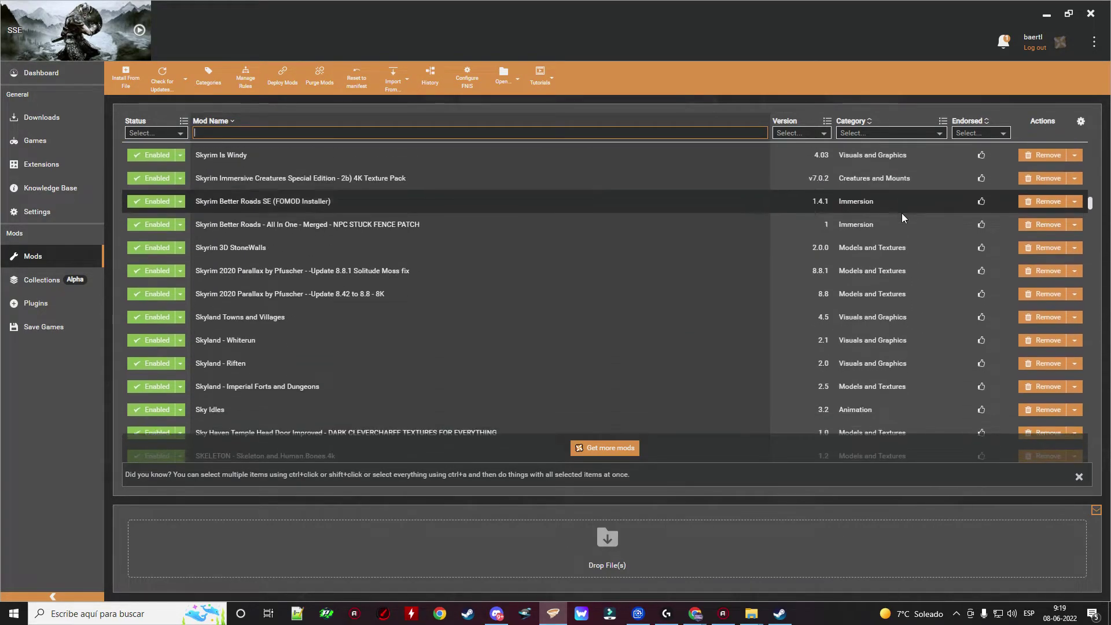
# - Switch to the browser, examine the main files on the SSE Engine Fixes page, and minimize the browser
pyautogui.scroll(15, 573, 284)
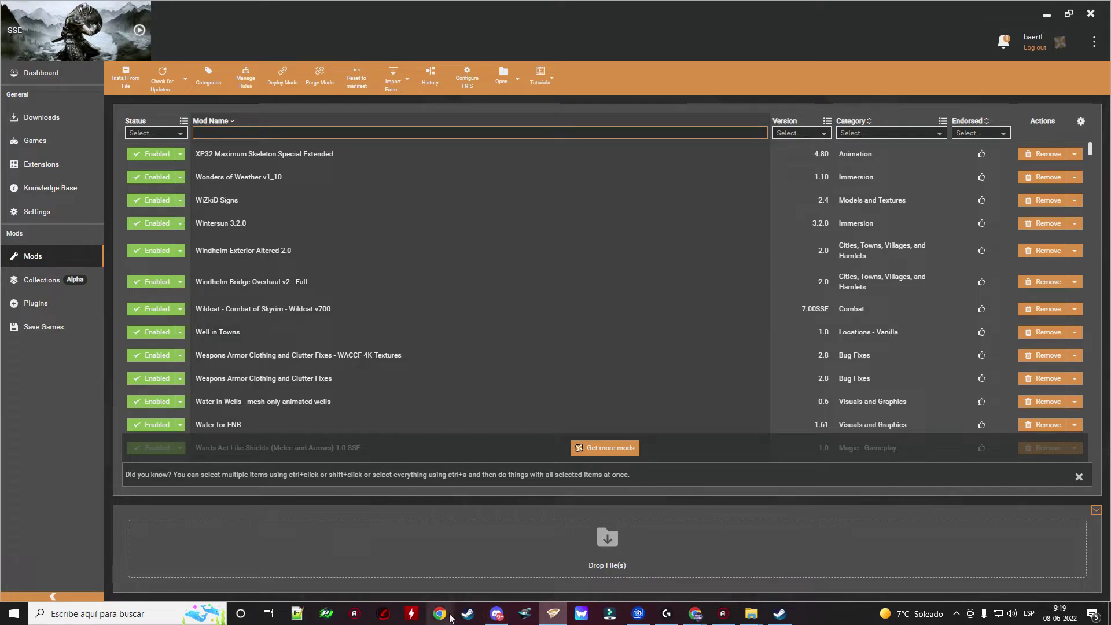
pyautogui.moveTo(695, 614)
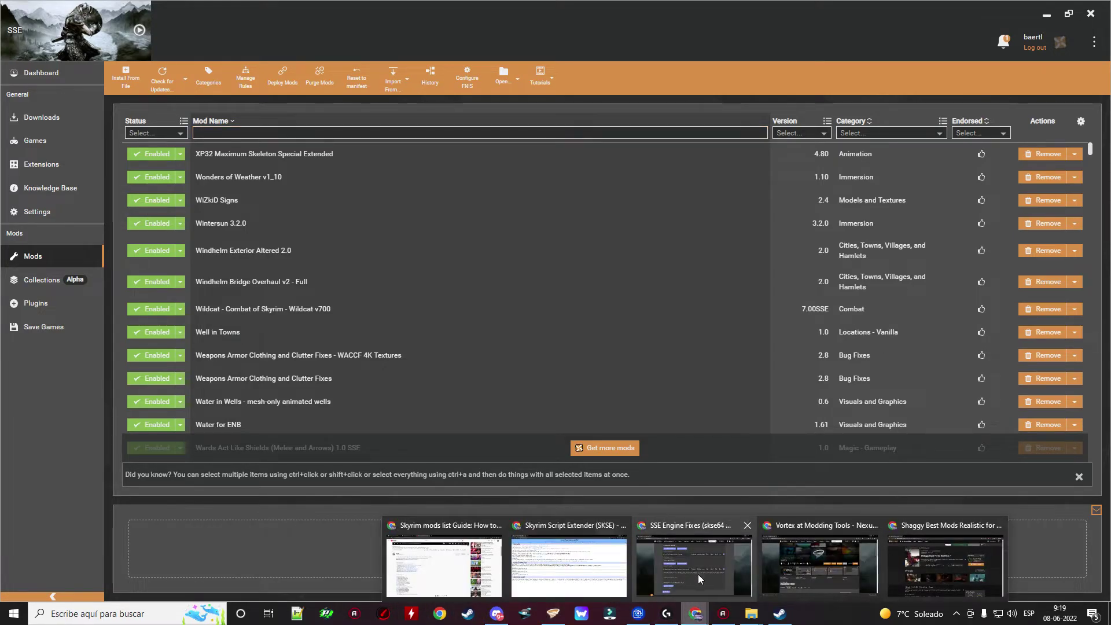
pyautogui.click(698, 579)
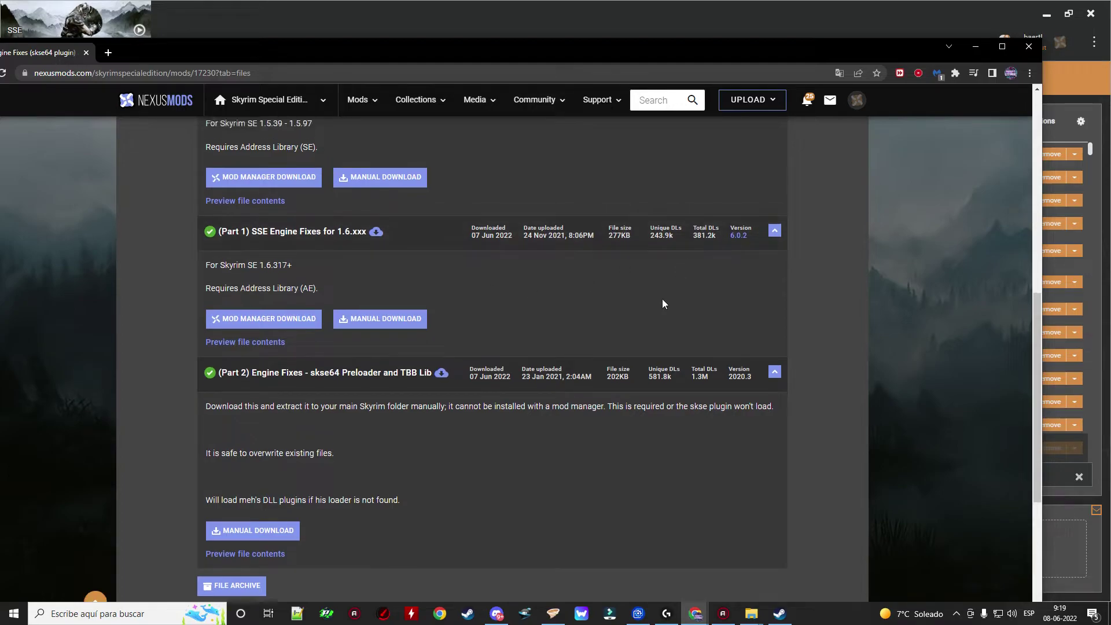
pyautogui.scroll(10, 664, 304)
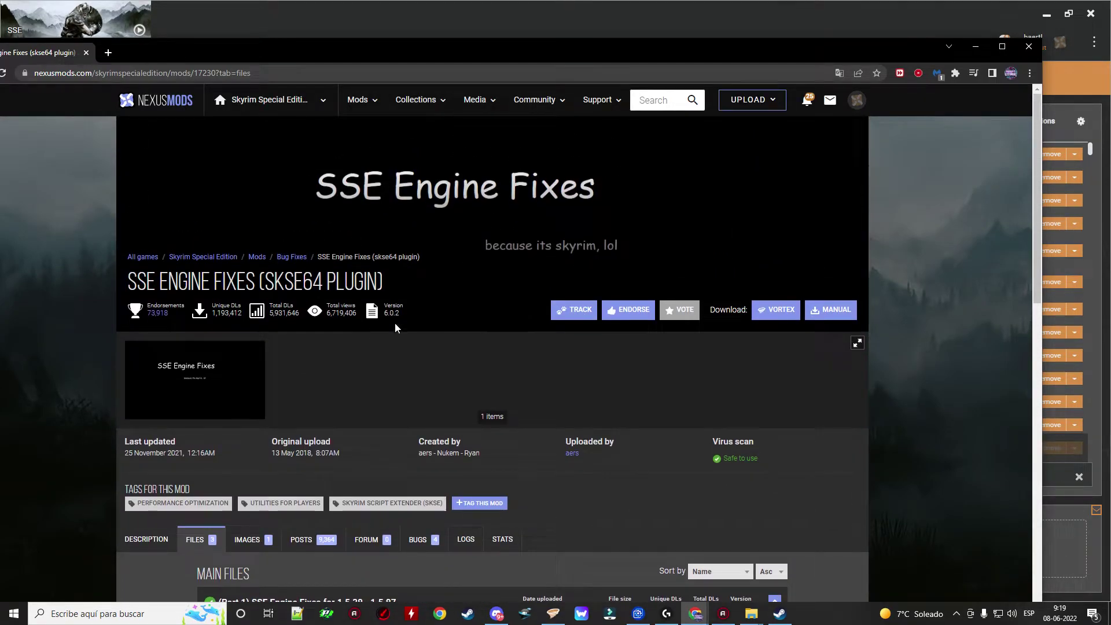
pyautogui.scroll(-4, 372, 328)
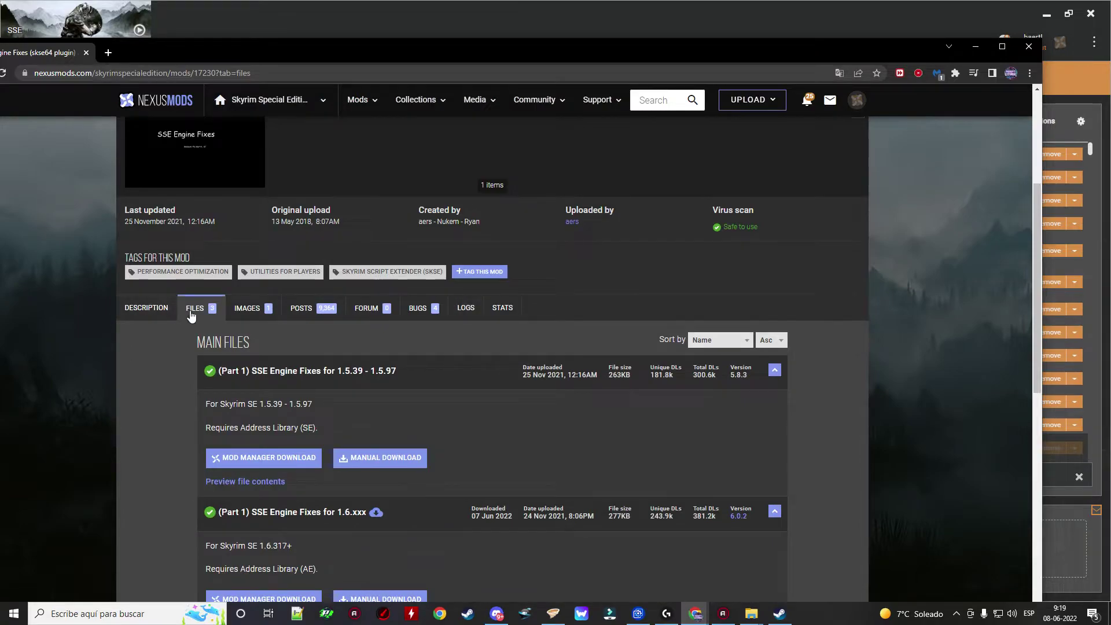
pyautogui.click(191, 307)
pyautogui.scroll(-2, 406, 236)
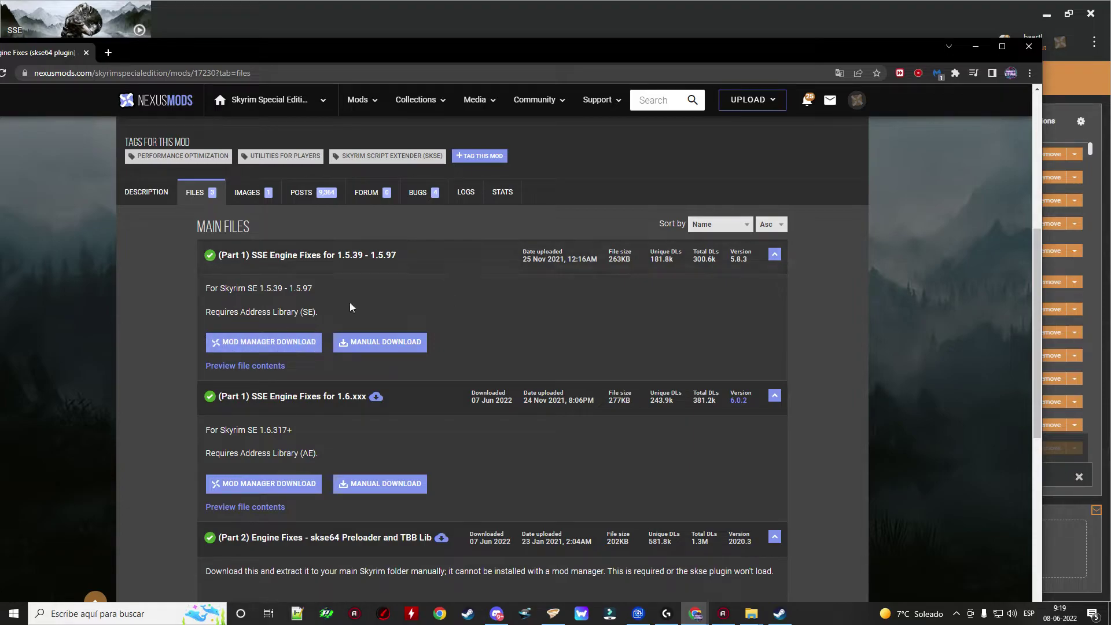
pyautogui.scroll(6, 727, 277)
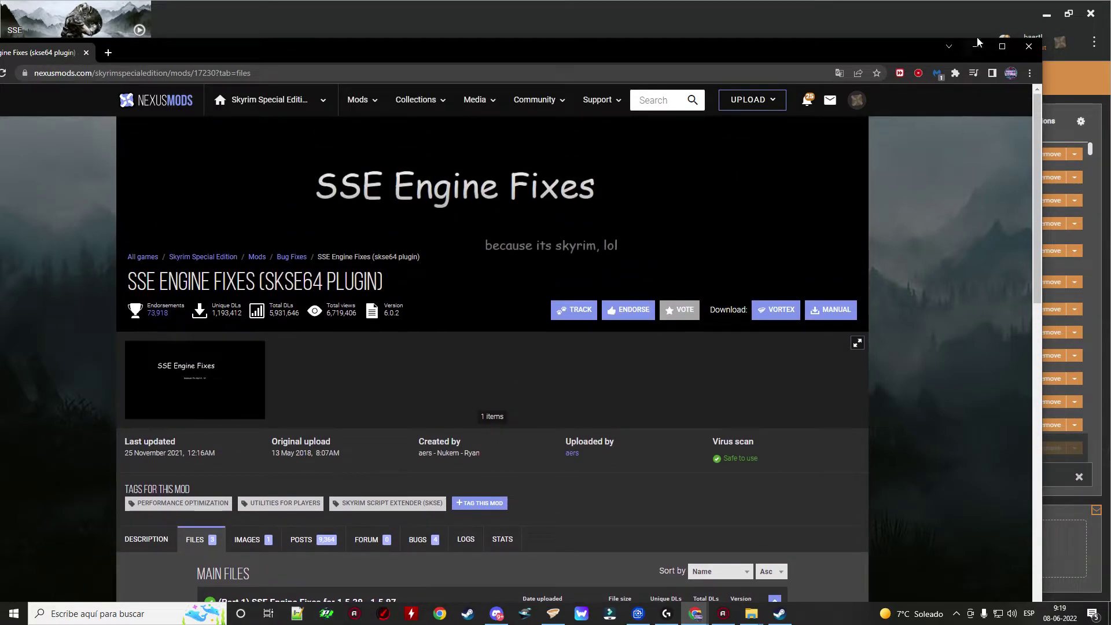
pyautogui.click(975, 45)
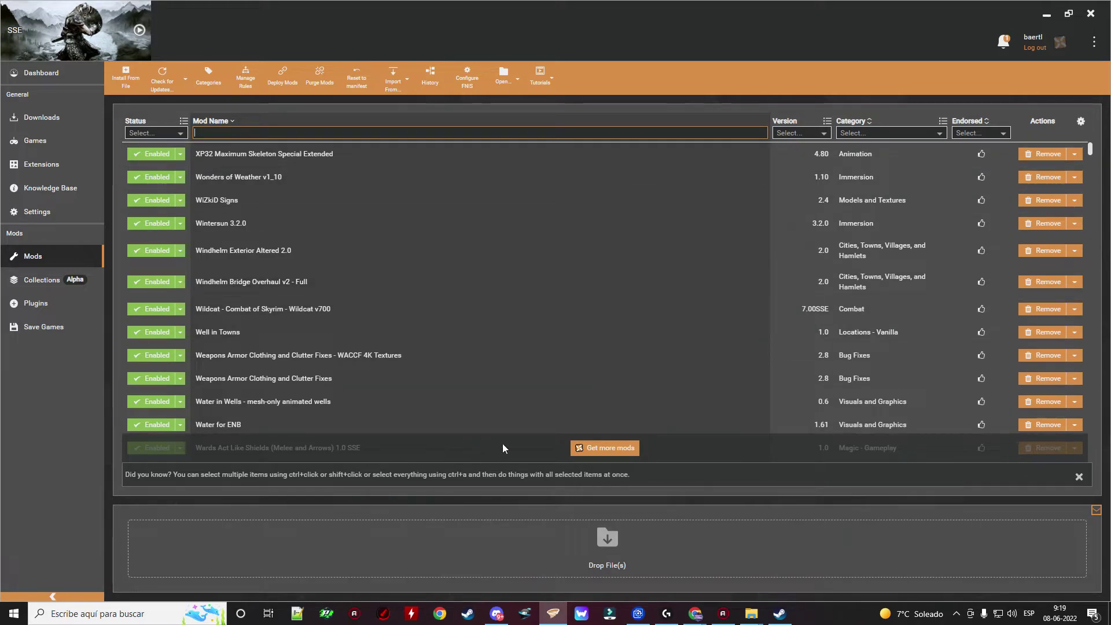
# - Look through the enabled mods in Vortex and open the list of managed games
pyautogui.scroll(-10, 579, 272)
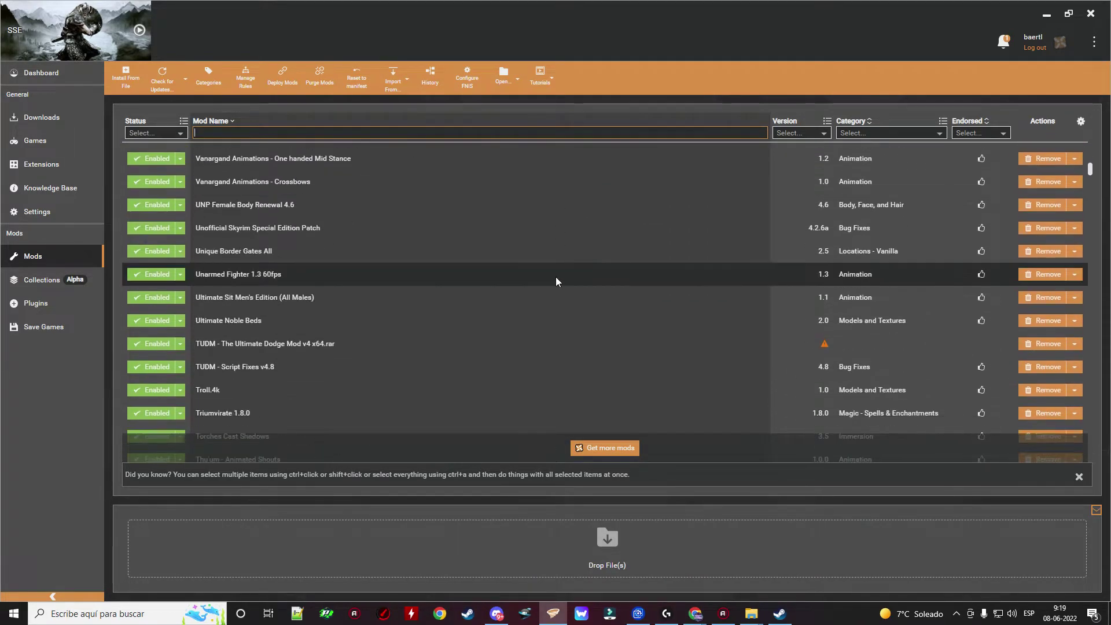
pyautogui.scroll(10, 488, 313)
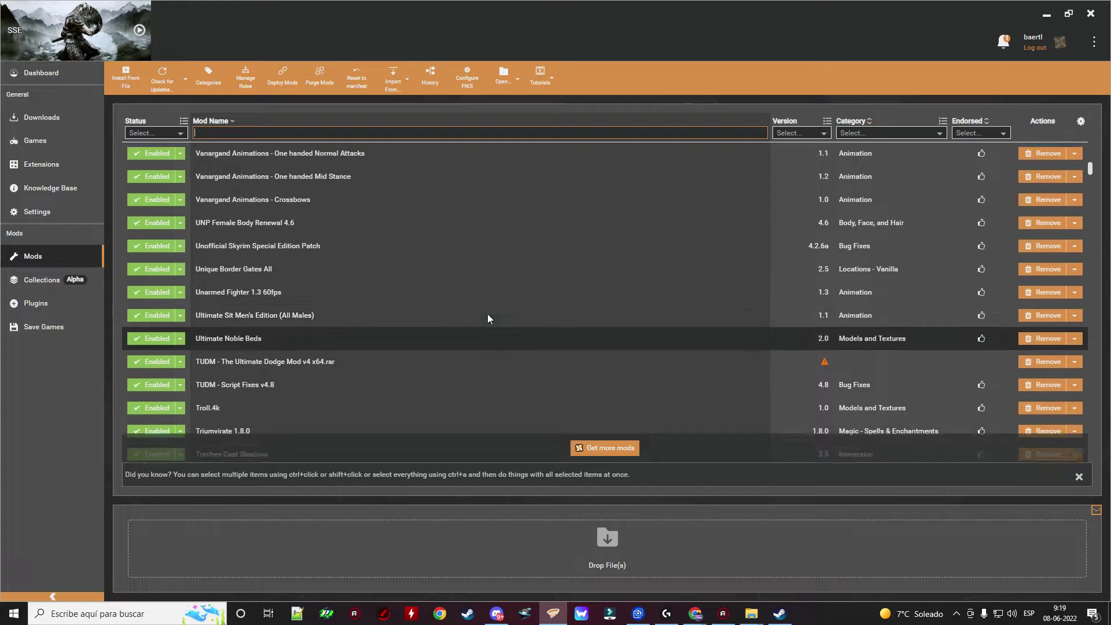
pyautogui.scroll(-10, 502, 316)
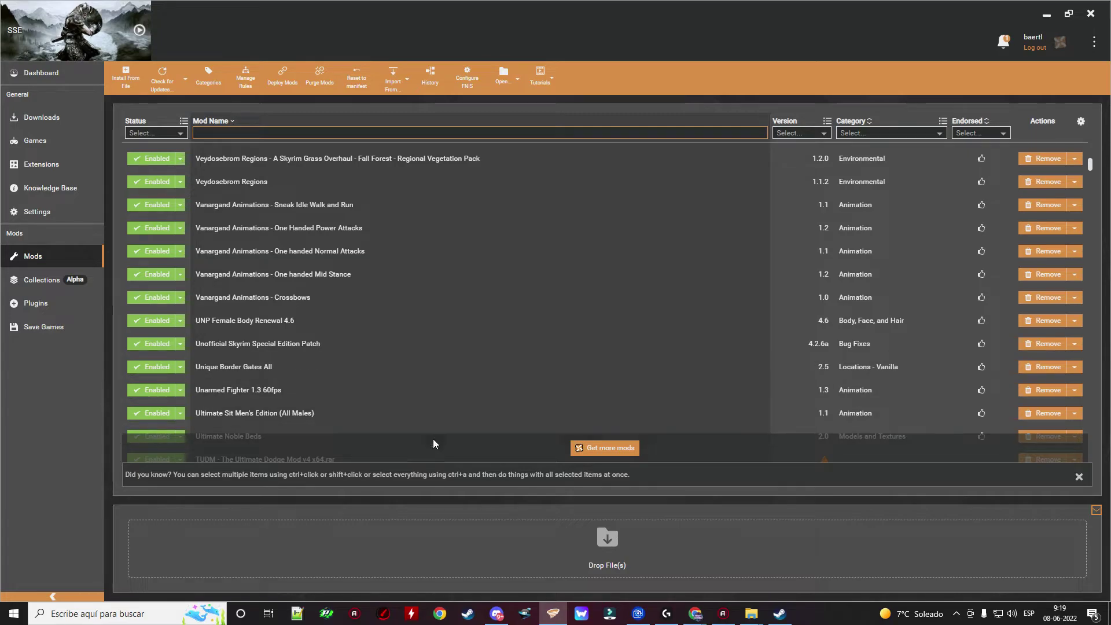
pyautogui.scroll(3, 153, 155)
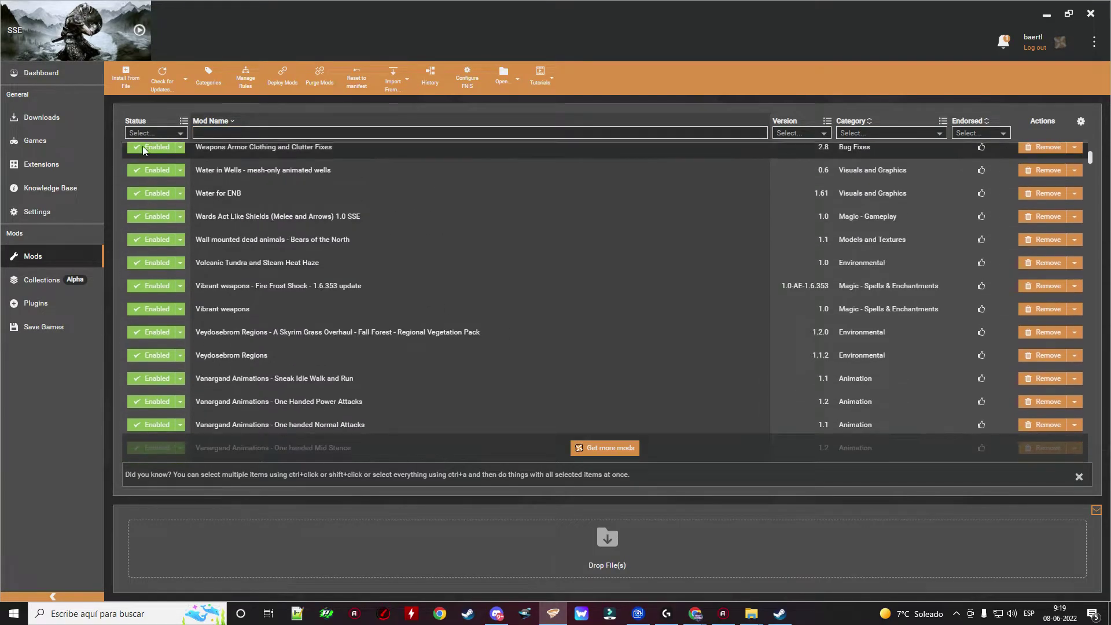
pyautogui.scroll(2, 153, 155)
pyautogui.click(49, 145)
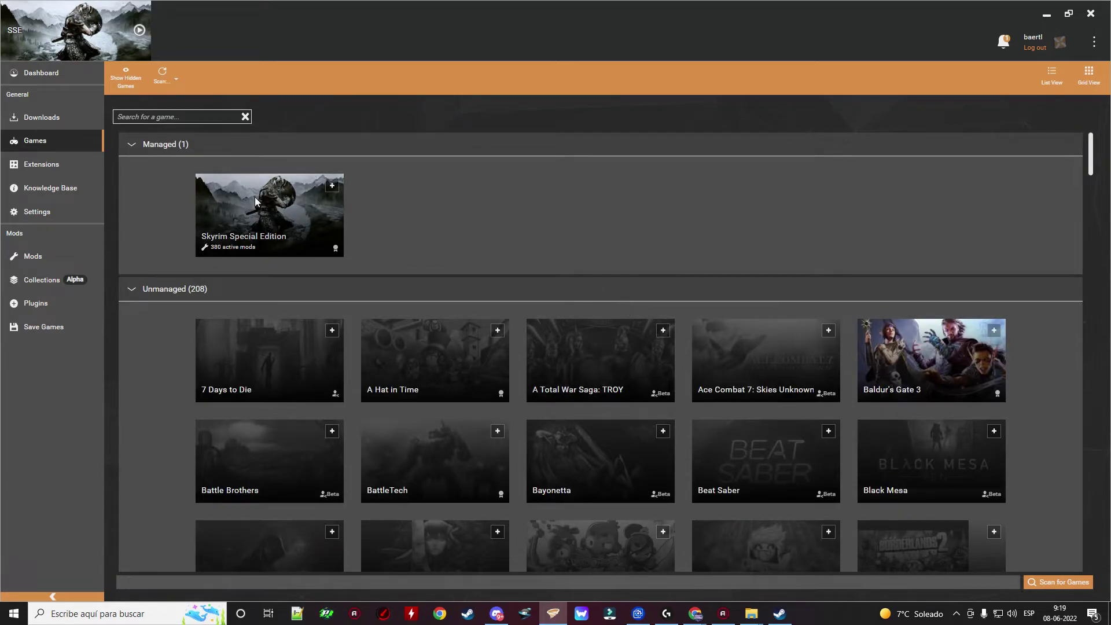
# - Open the downloads page, examine the plugin dependencies reported in the Missing Masters notification, and close the report
pyautogui.click(58, 123)
pyautogui.click(1001, 42)
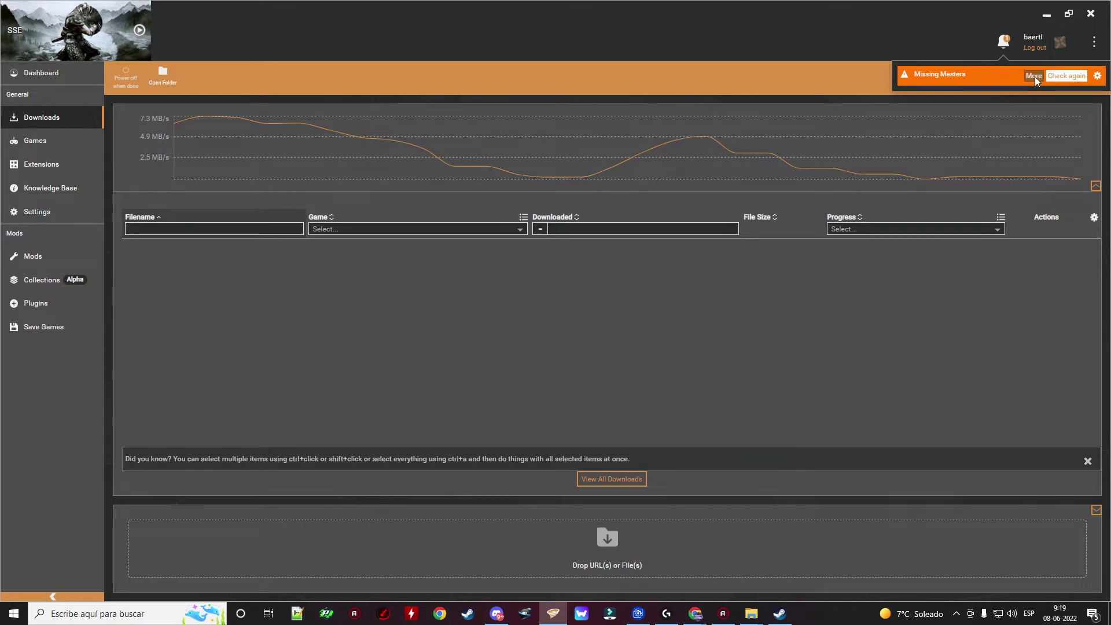
pyautogui.click(1033, 76)
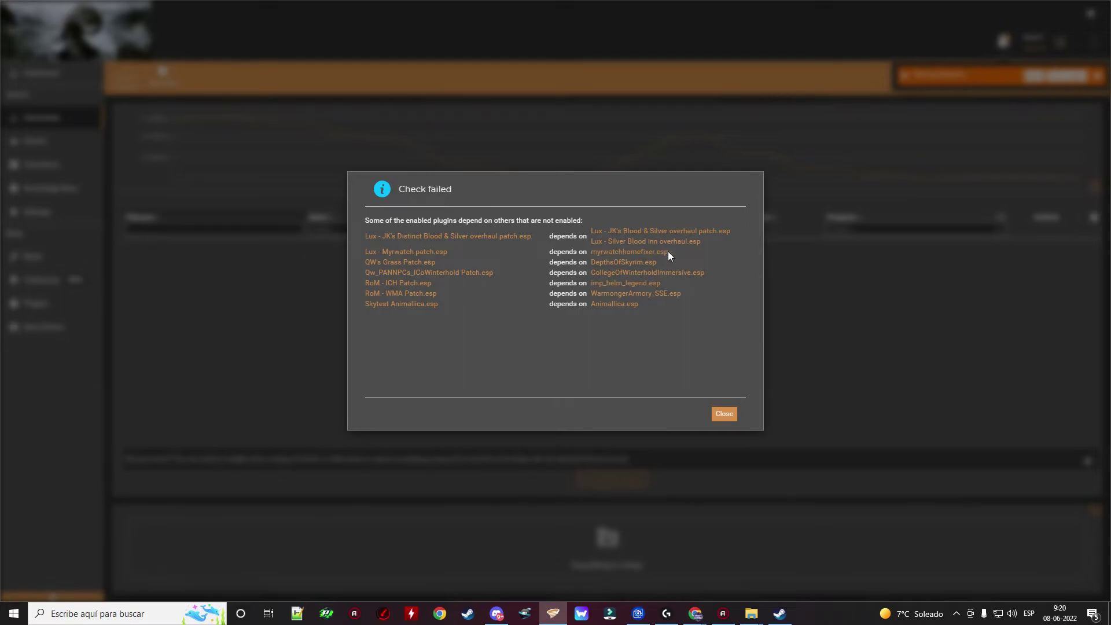
pyautogui.click(723, 414)
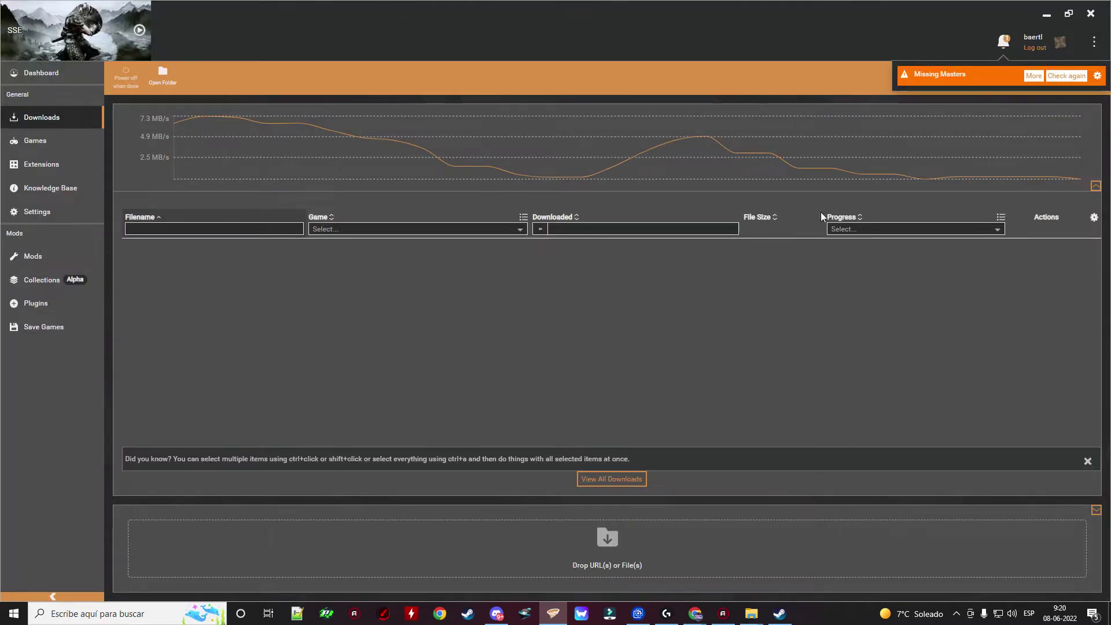
# - Start adding a new tool on the Dashboard and browse to the Skyrim Special Edition folder for its target
pyautogui.click(36, 80)
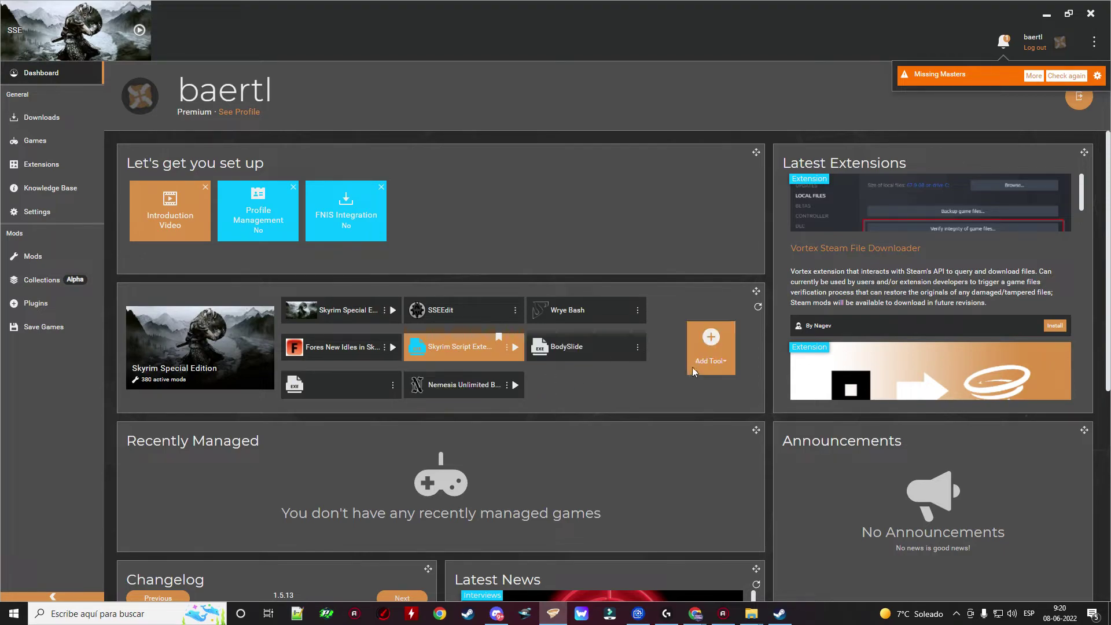
pyautogui.click(719, 360)
pyautogui.click(704, 308)
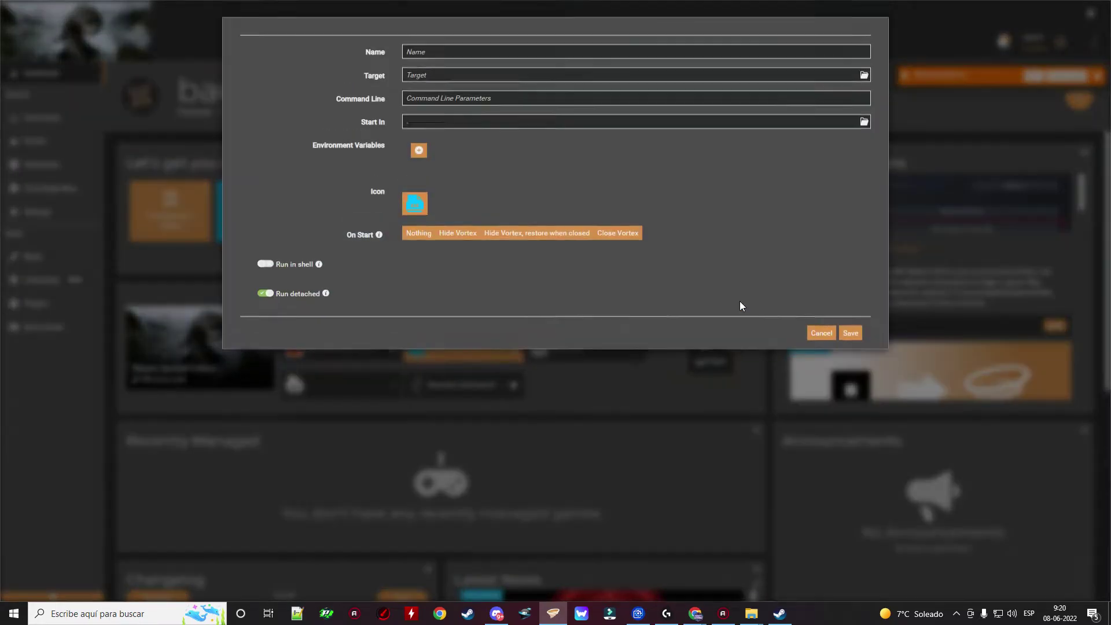
pyautogui.click(865, 75)
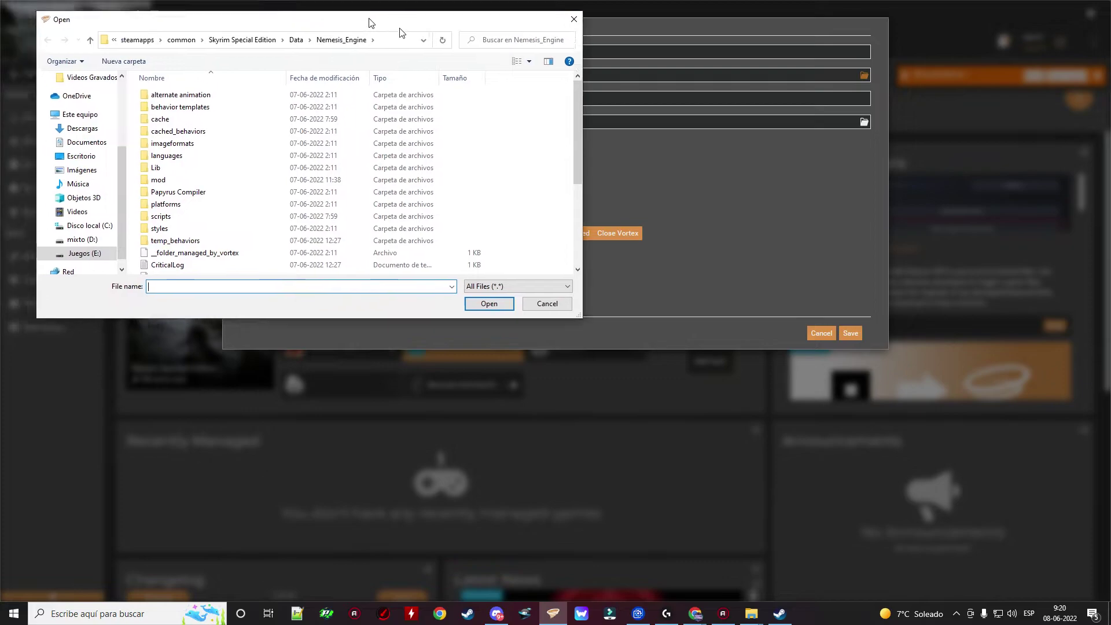
pyautogui.moveTo(337, 11); pyautogui.dragTo(495, 72)
pyautogui.click(363, 92)
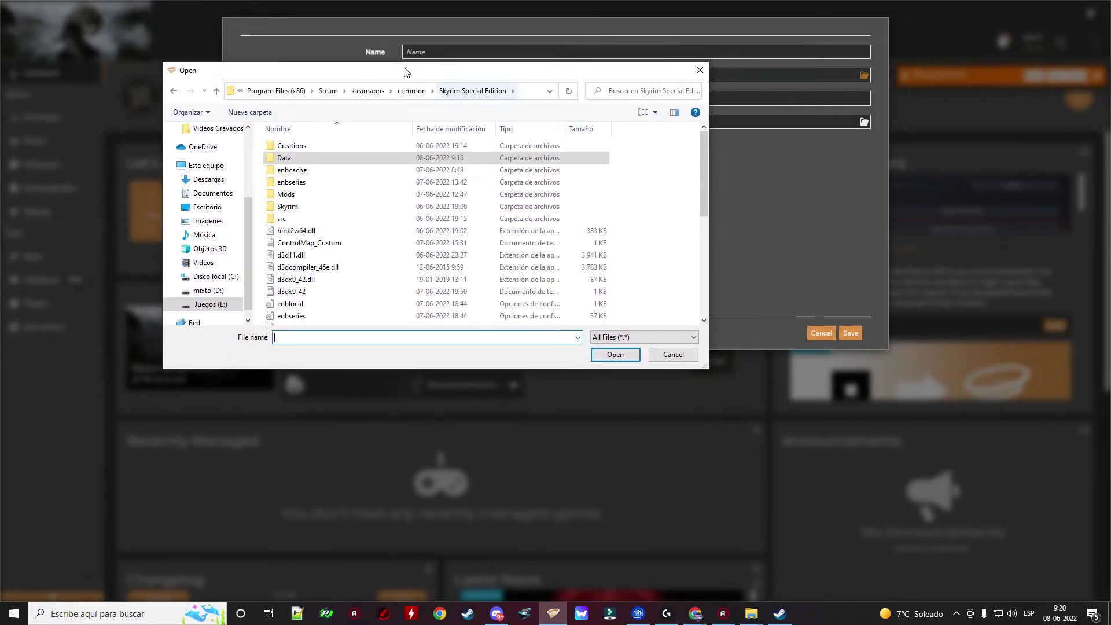
# - Switch to Steam, open the local files folder of The Elder Scrolls V: Skyrim Special Edition and show its full path
pyautogui.click(780, 613)
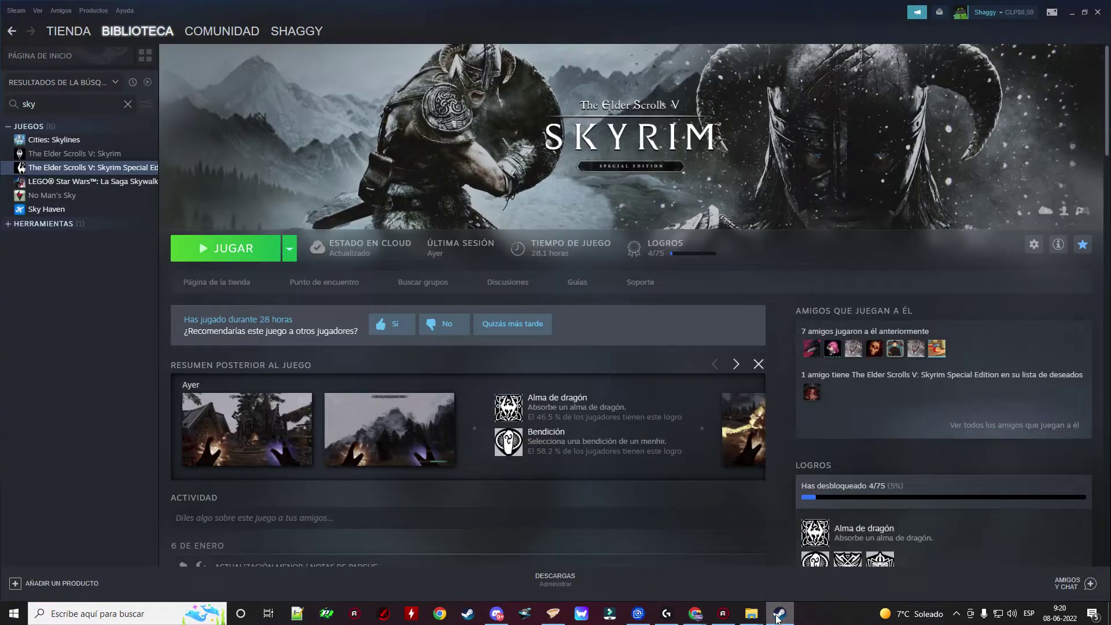
pyautogui.rightClick(130, 166)
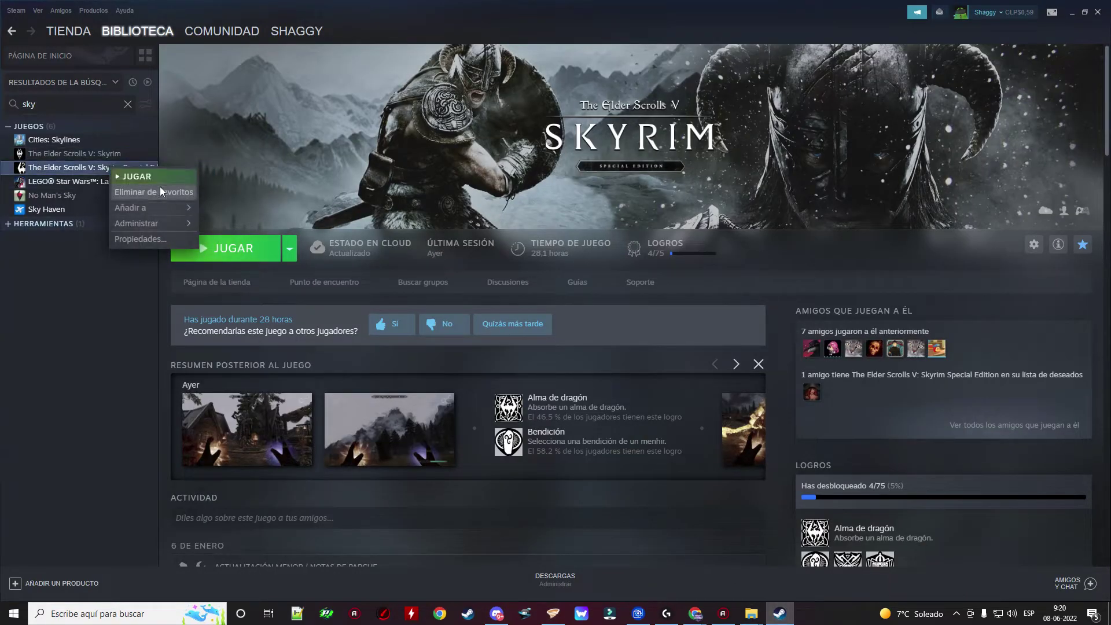
pyautogui.click(172, 236)
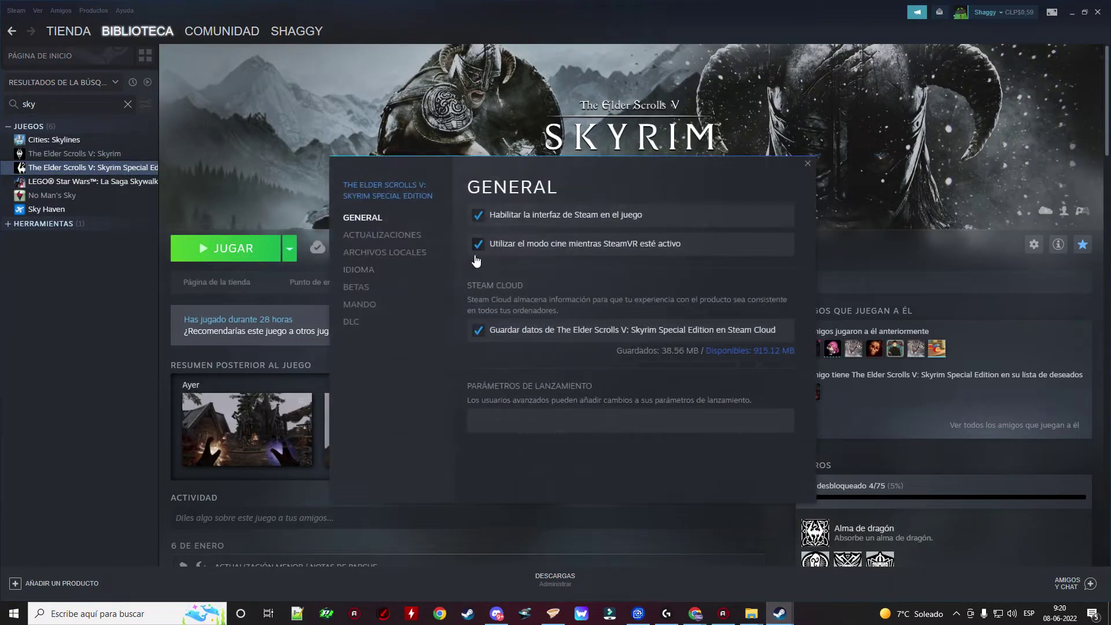
pyautogui.click(409, 246)
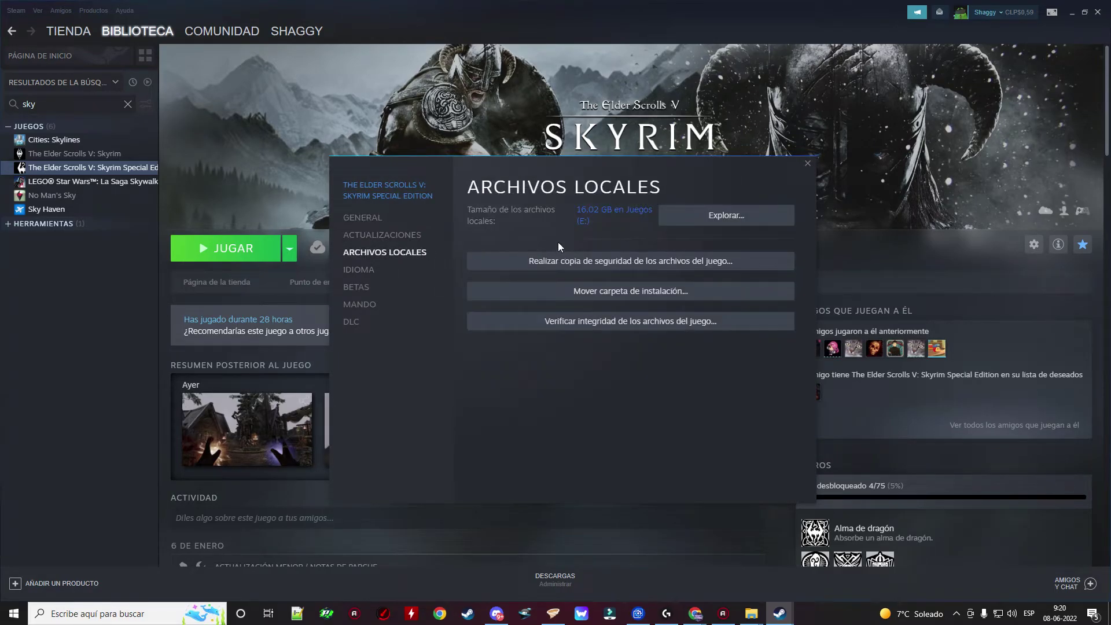
pyautogui.click(686, 225)
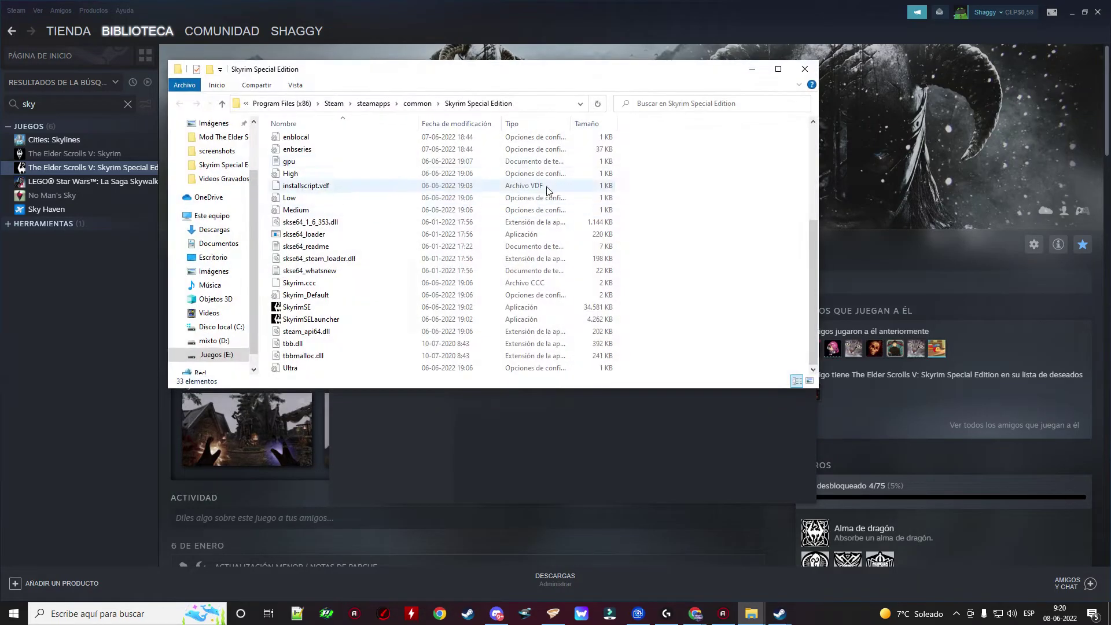
pyautogui.click(526, 103)
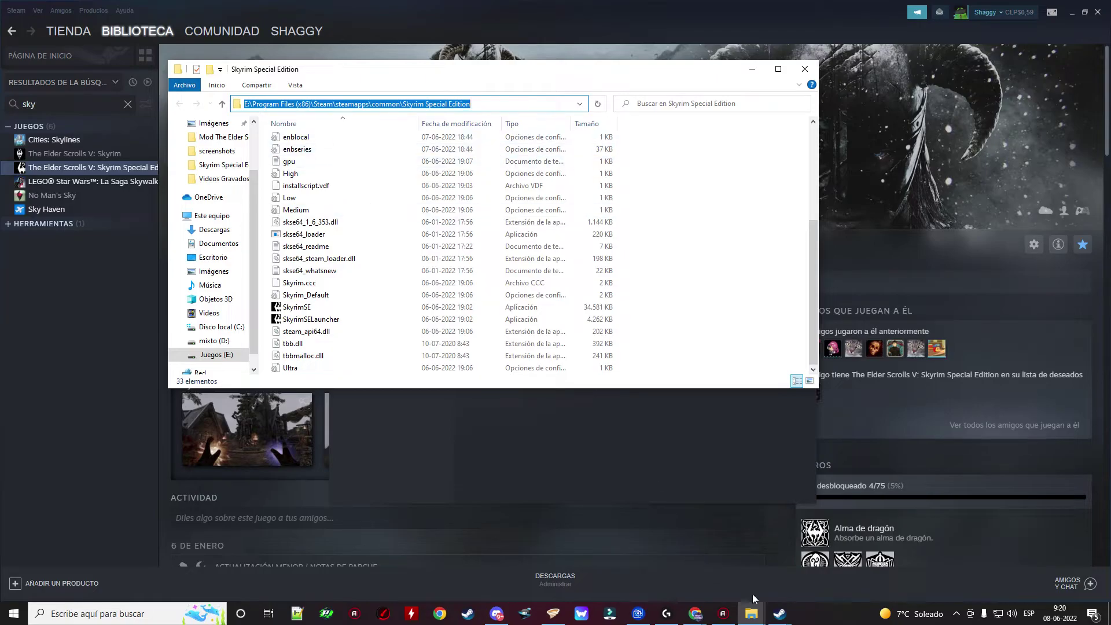
# - Return to Vortex, select Nemesis Unlimited Behavior Engine in Data\Nemesis_Engine as the tool's target, and cancel adding the tool
pyautogui.click(553, 614)
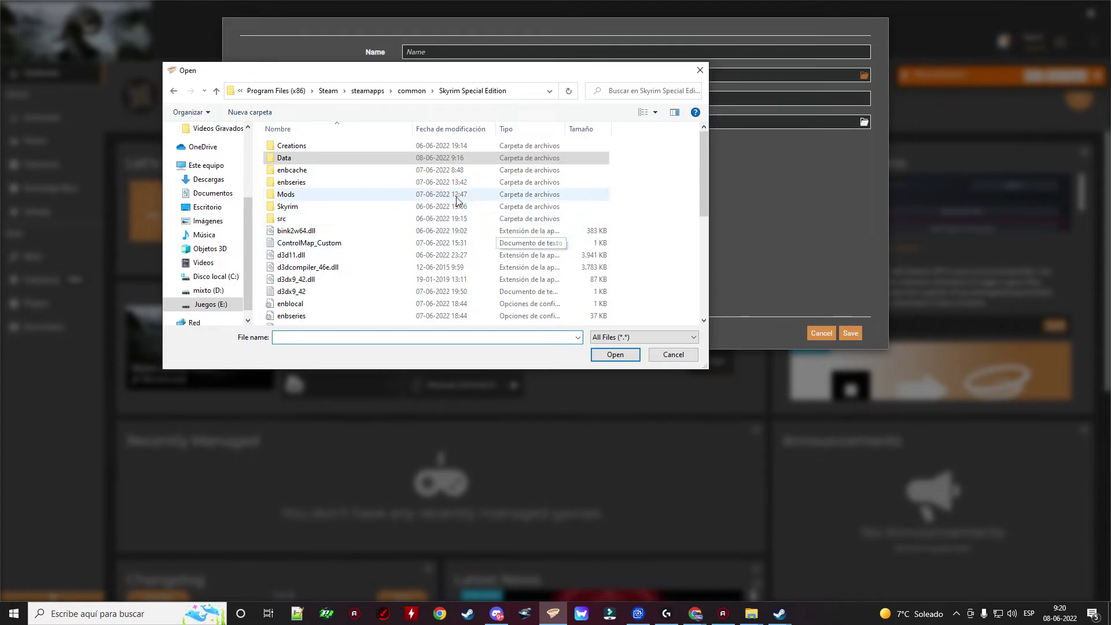
pyautogui.doubleClick(291, 164)
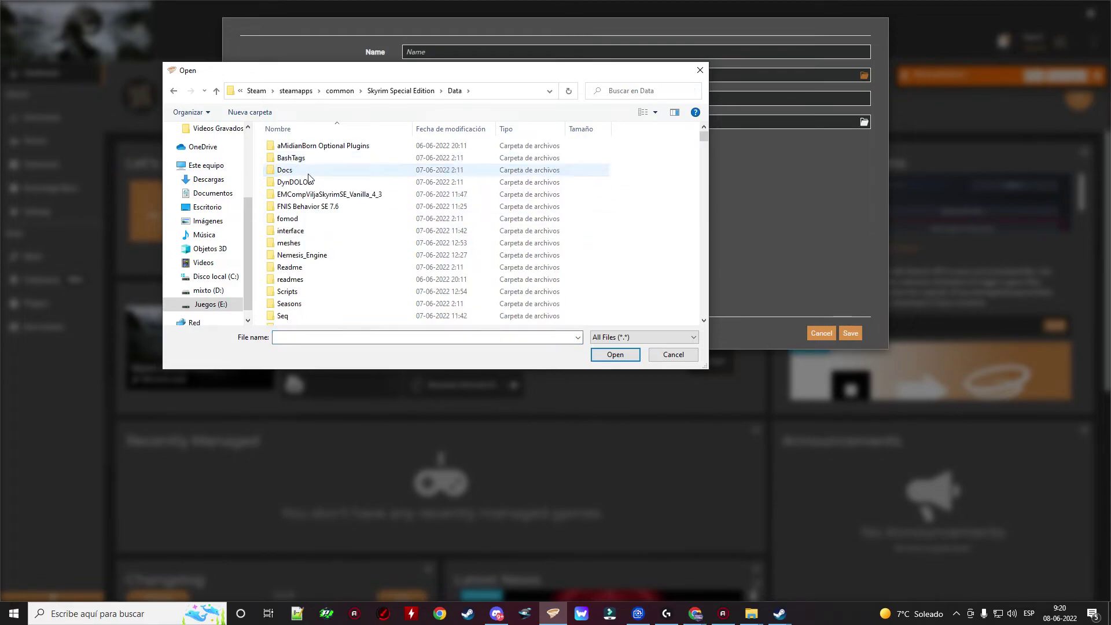
pyautogui.scroll(-1, 399, 200)
pyautogui.scroll(1, 402, 197)
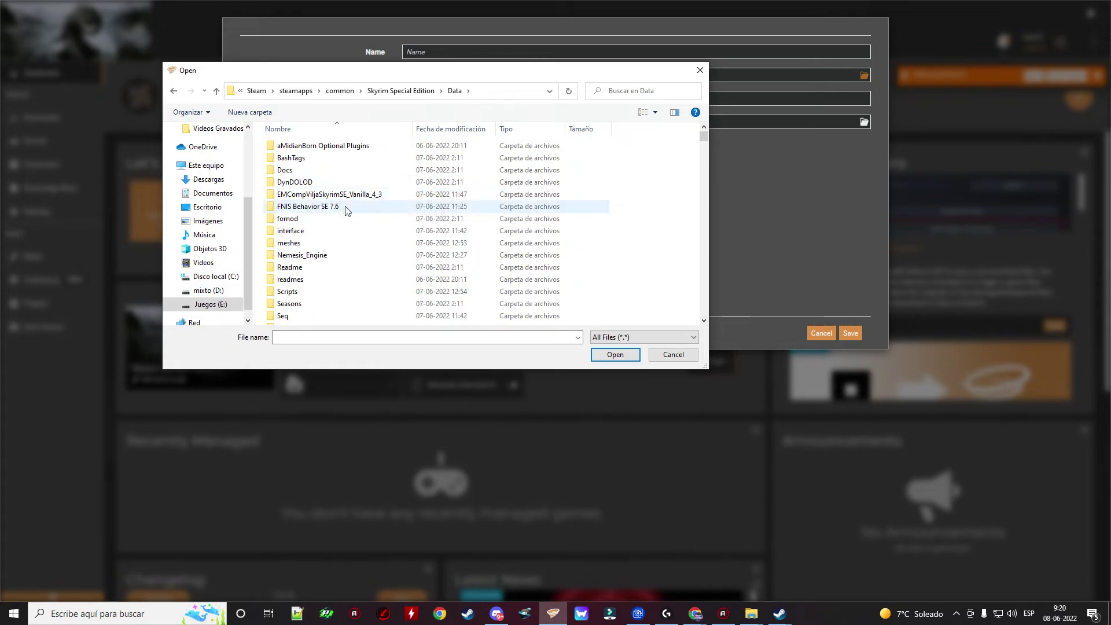
pyautogui.scroll(-1, 347, 208)
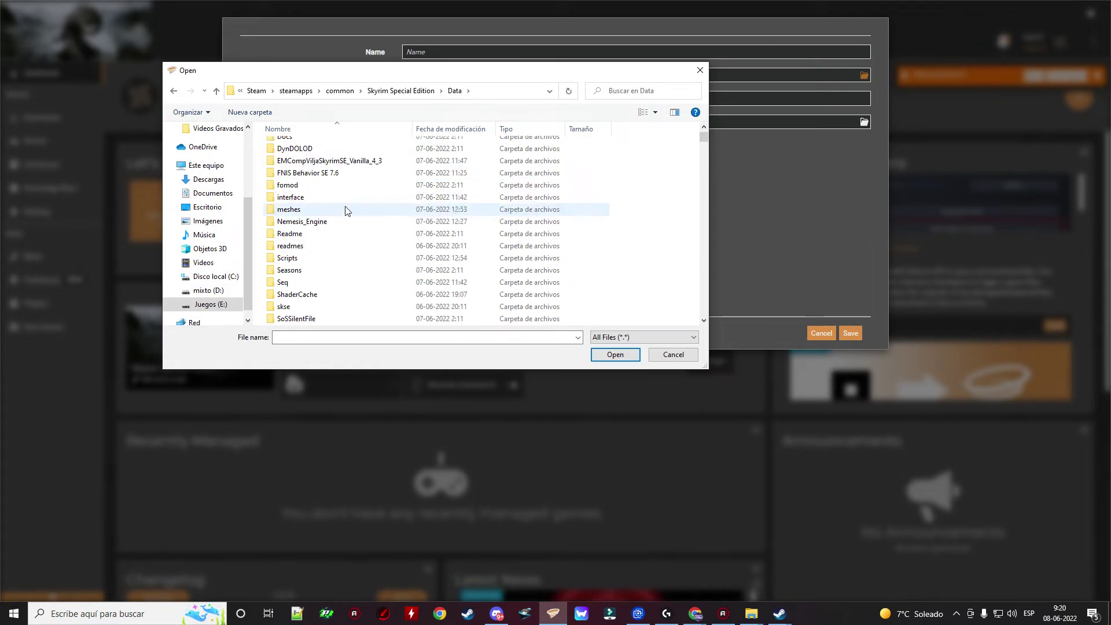
pyautogui.doubleClick(302, 222)
pyautogui.scroll(-4, 342, 174)
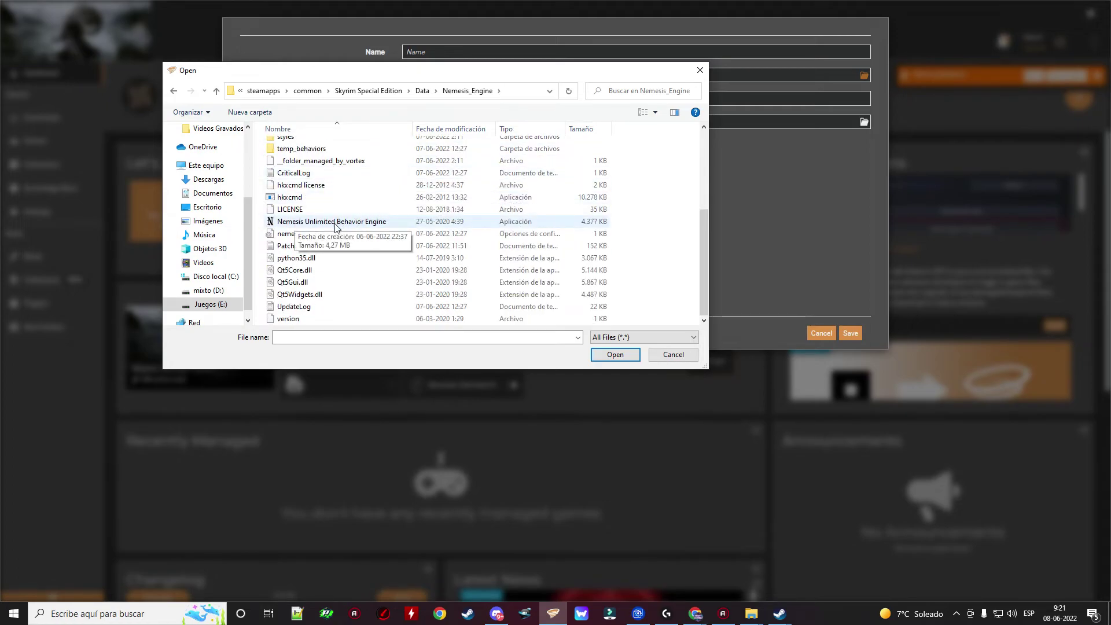
pyautogui.click(367, 226)
pyautogui.click(615, 355)
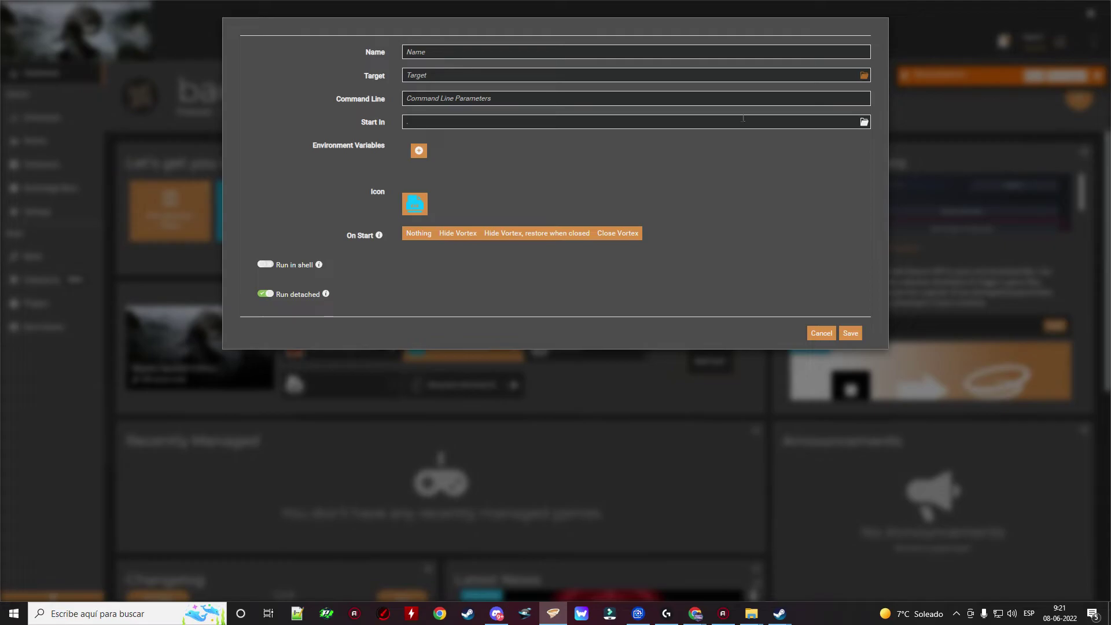
pyautogui.click(831, 336)
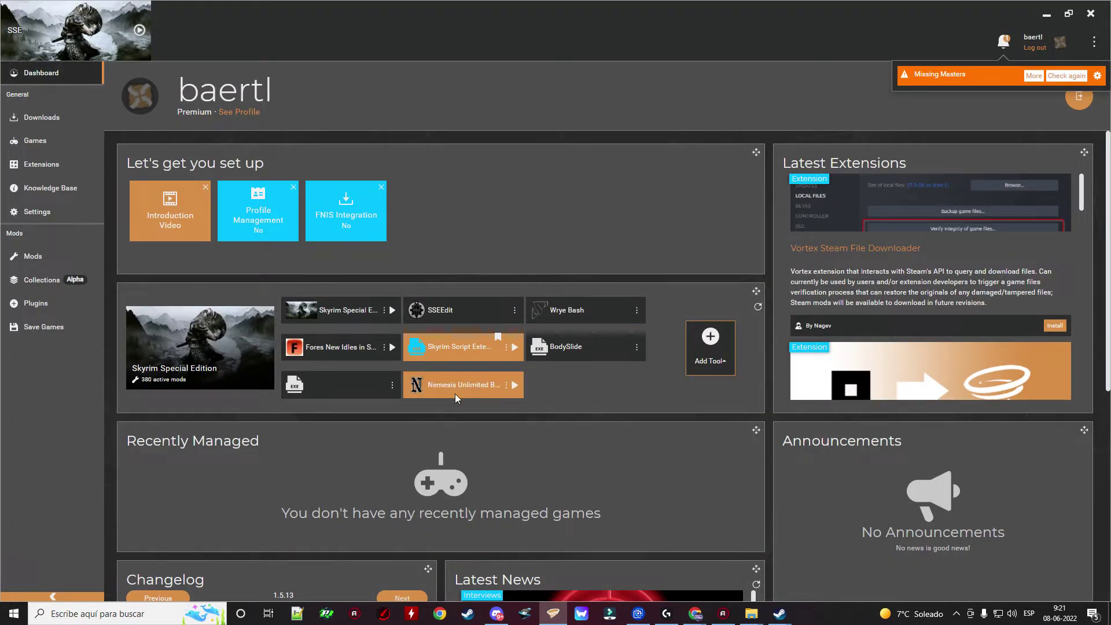
# - Launch the existing Nemesis Unlimited Behavior Engine tool and look through its list of mods
pyautogui.click(513, 384)
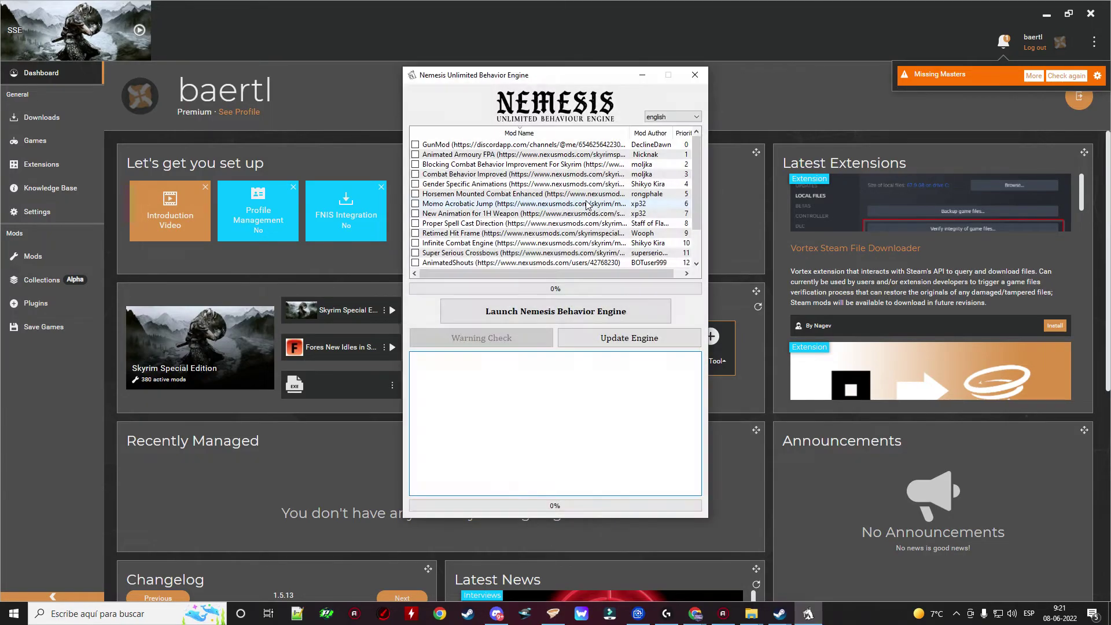
pyautogui.scroll(-1, 620, 222)
pyautogui.scroll(2, 621, 222)
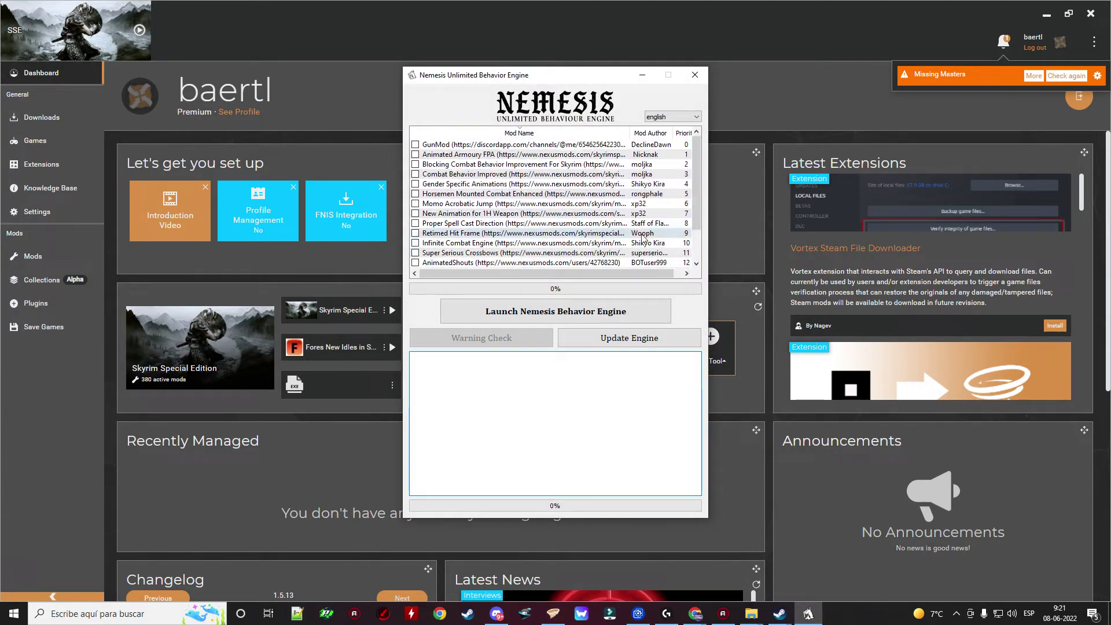
# - Update the Nemesis engine, run Launch Nemesis Behavior Engine to generate the behaviors, and close Nemesis
pyautogui.click(630, 340)
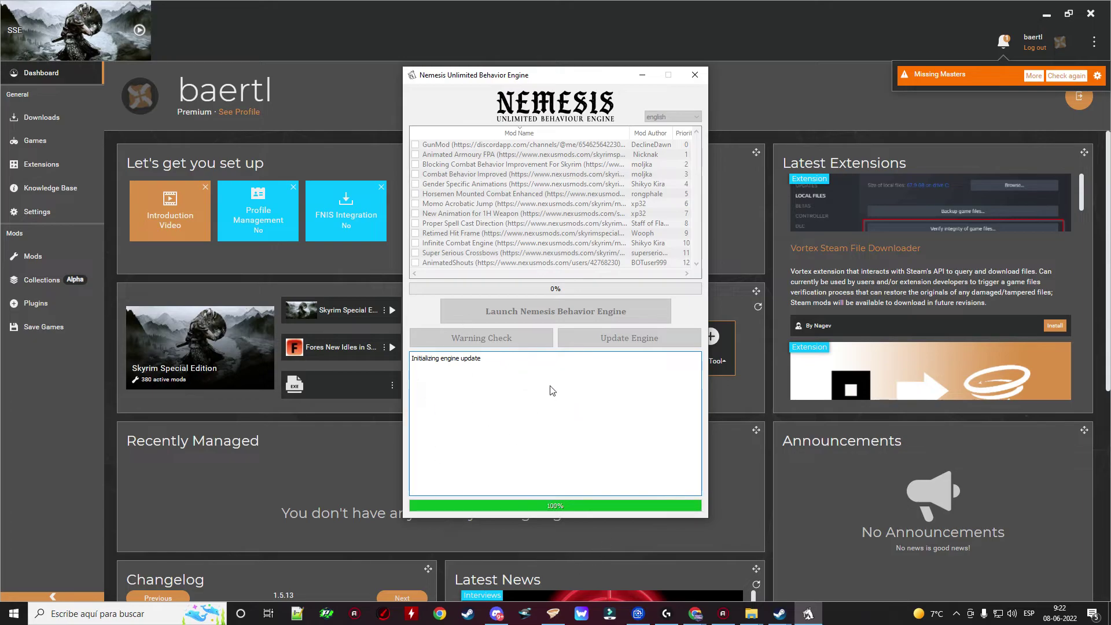
pyautogui.click(625, 318)
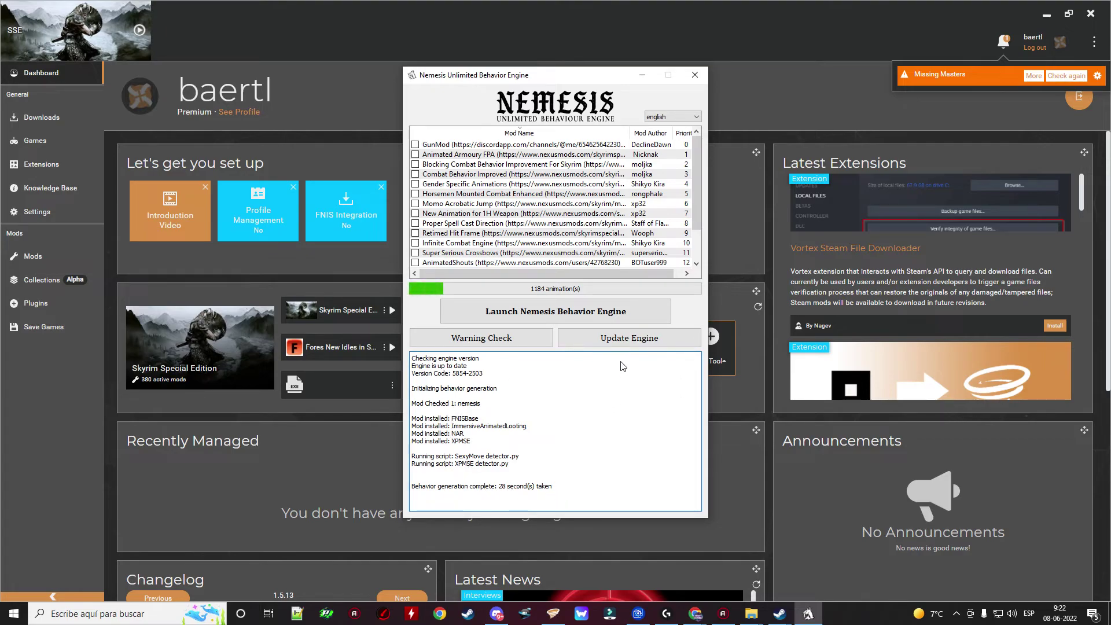
pyautogui.click(695, 74)
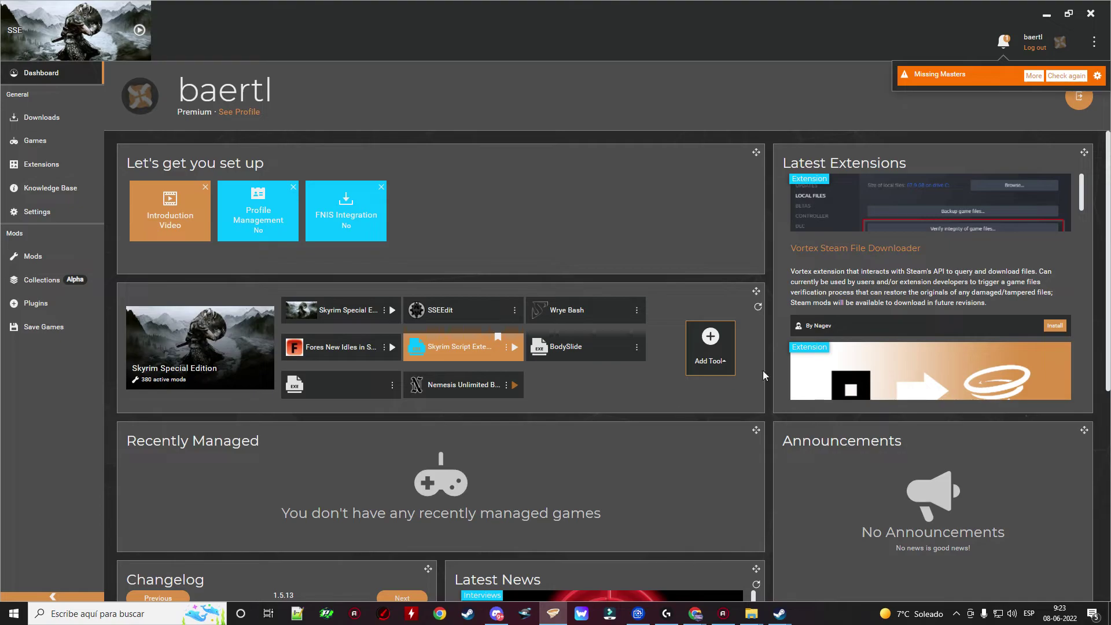
# - Switch to the ENB download page in Chrome, then look inside the already downloaded enbseries_skyrimse_v0475 archive and close it
pyautogui.moveTo(696, 614)
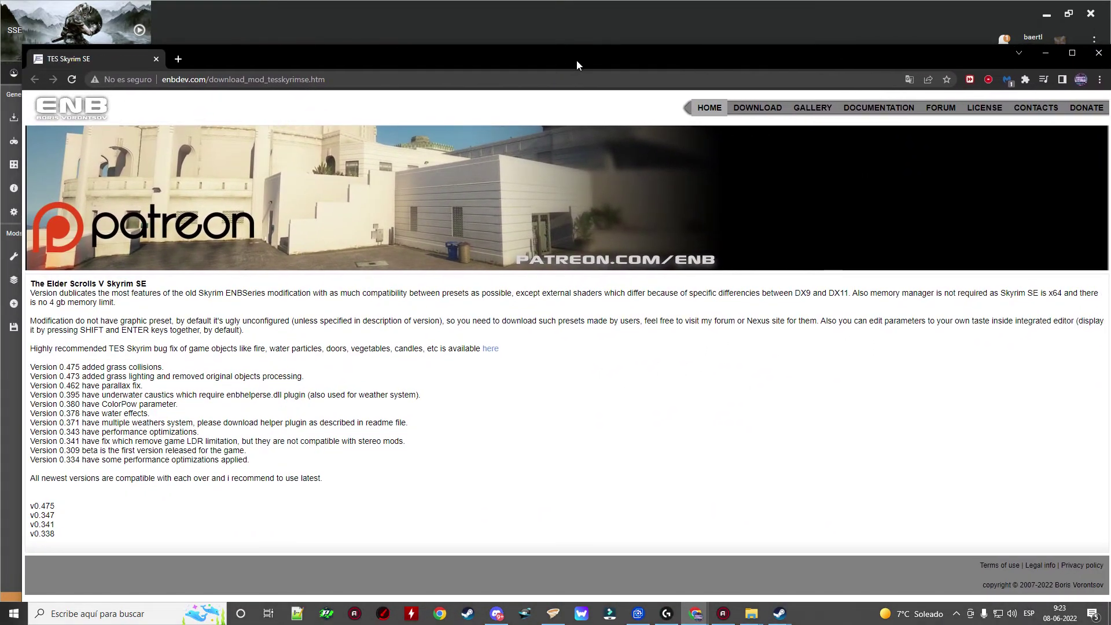
pyautogui.doubleClick(576, 60)
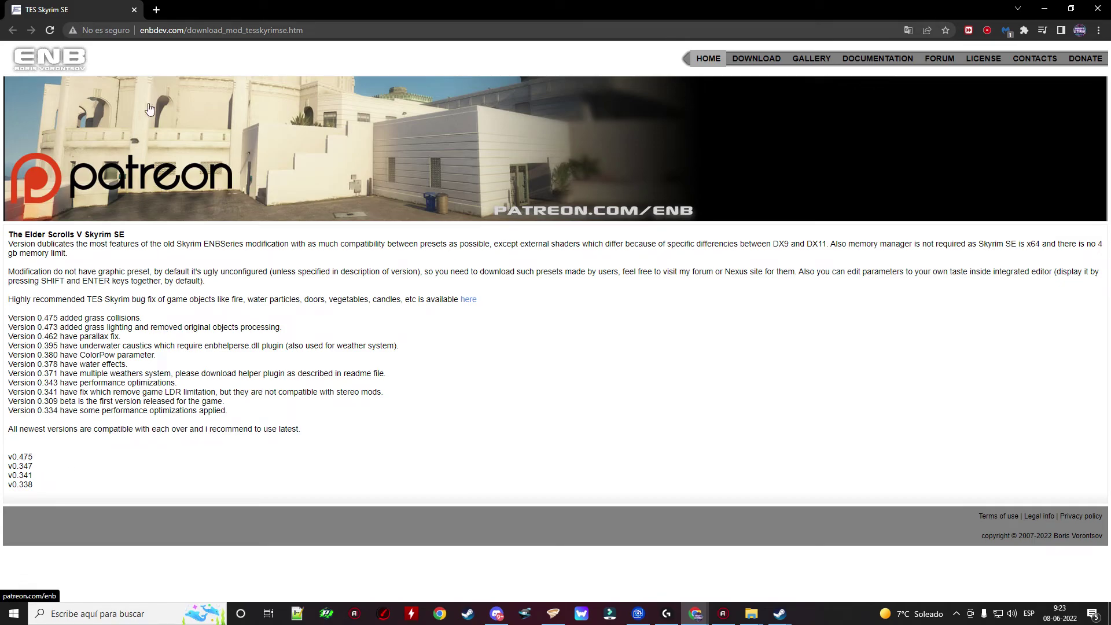
pyautogui.click(669, 594)
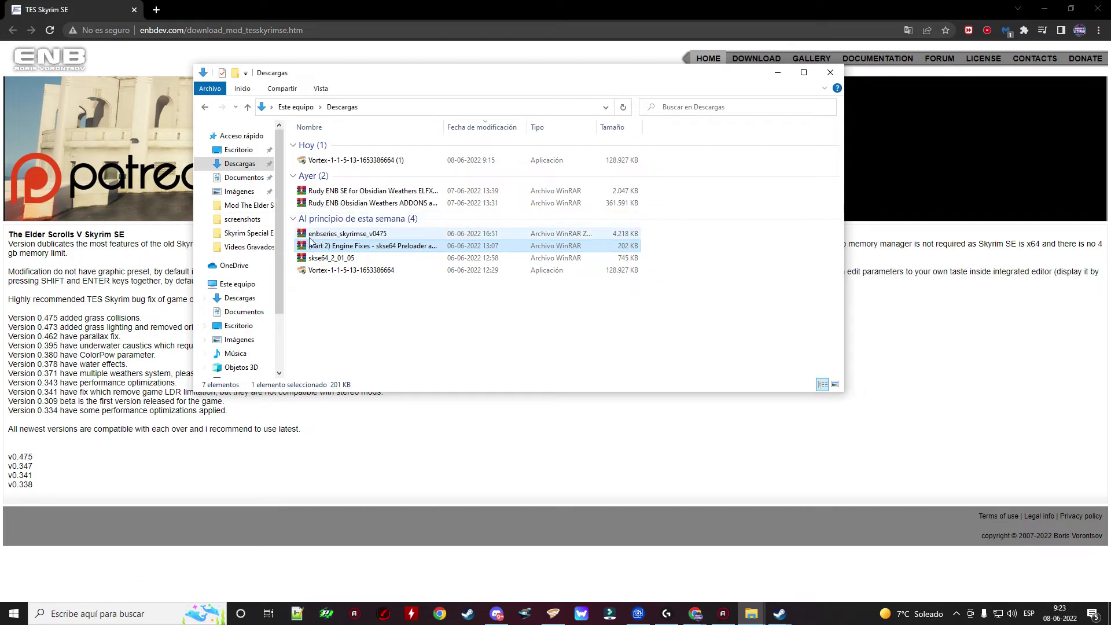
pyautogui.click(374, 233)
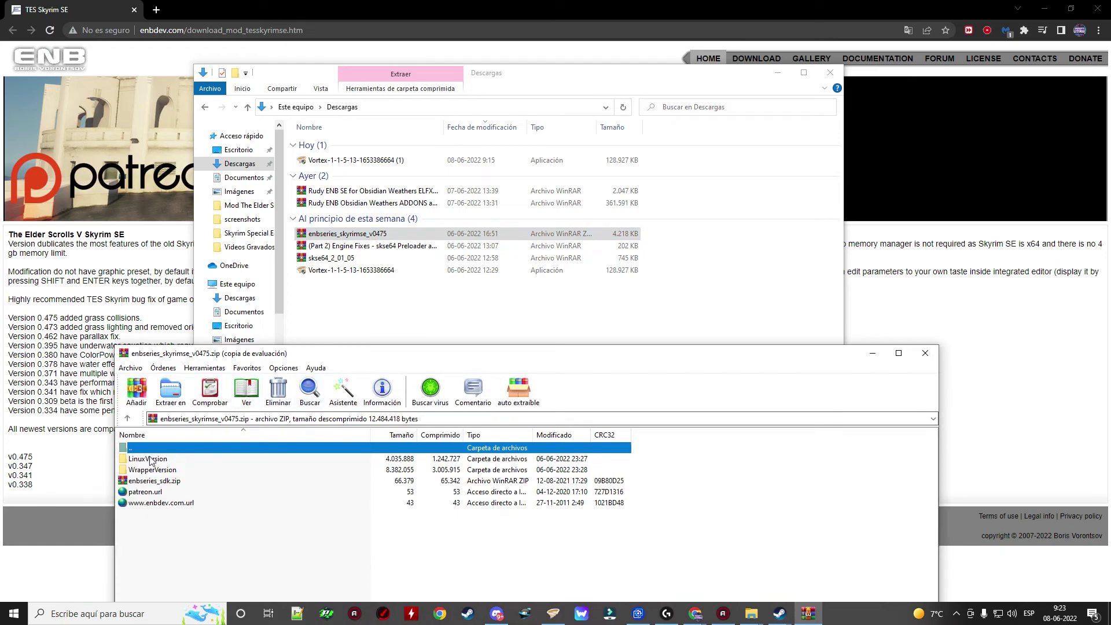
pyautogui.click(926, 352)
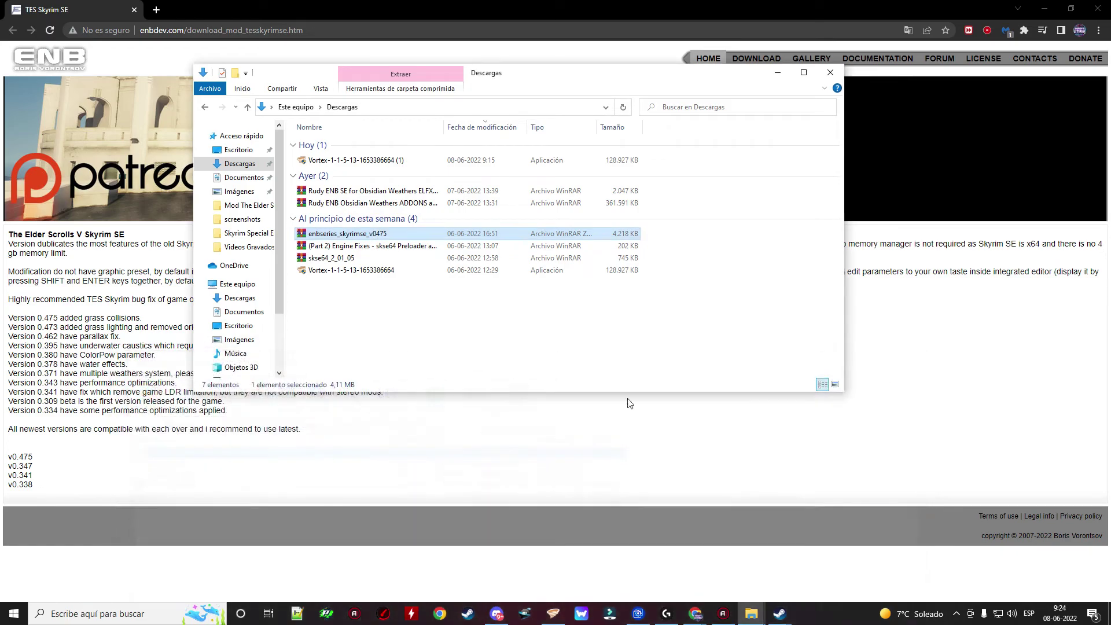
# - Open the v0.475 page on the ENB site for Skyrim SE and download its archive
pyautogui.click(58, 455)
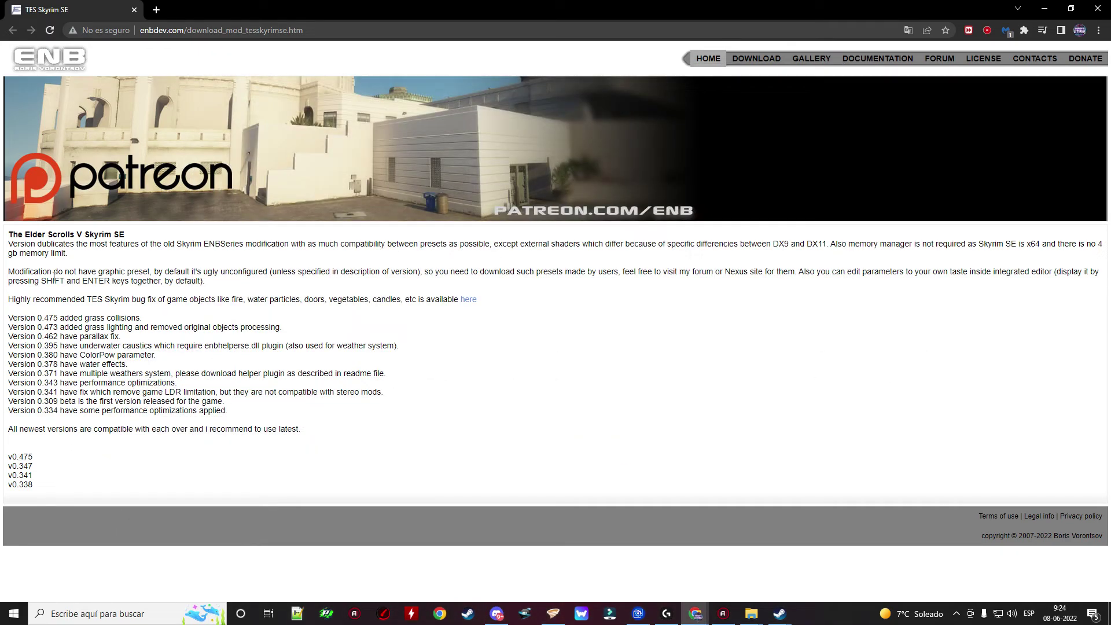
pyautogui.click(22, 457)
pyautogui.scroll(-5, 177, 365)
pyautogui.scroll(-3, 178, 366)
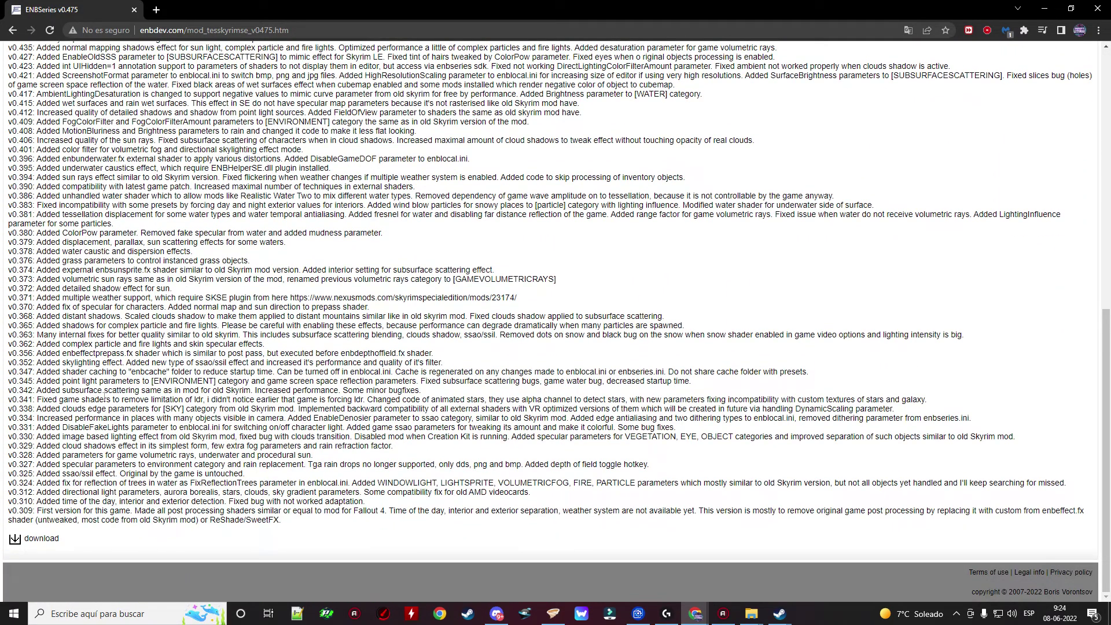
pyautogui.click(14, 540)
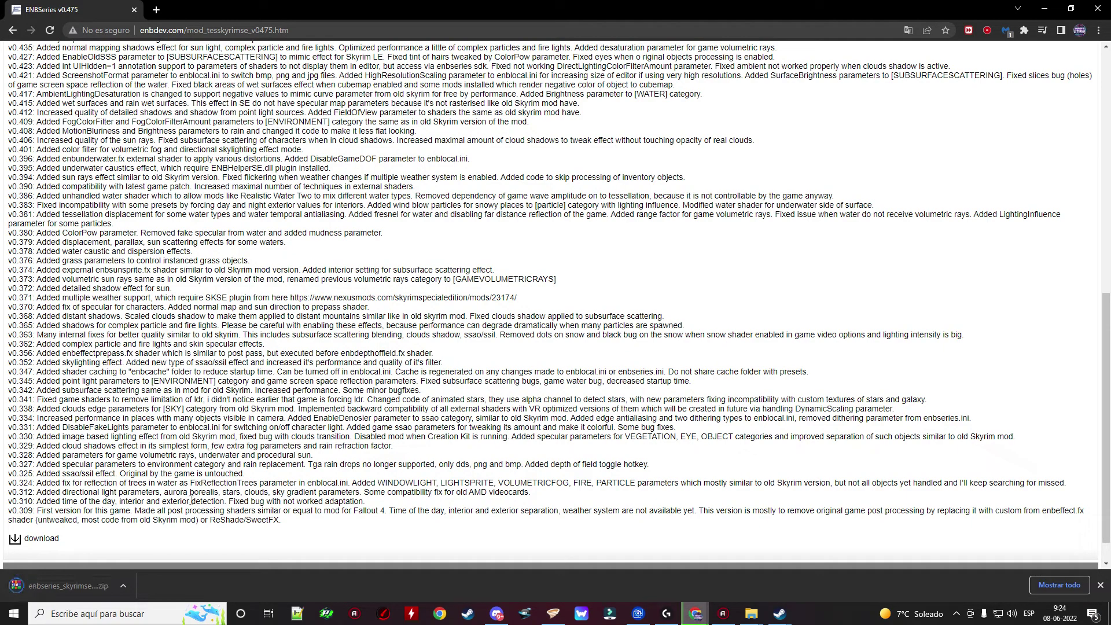
# - Show the new download in its folder and delete the duplicate archive enbseries_skyrimse_v0475 (1)
pyautogui.click(123, 586)
pyautogui.click(174, 552)
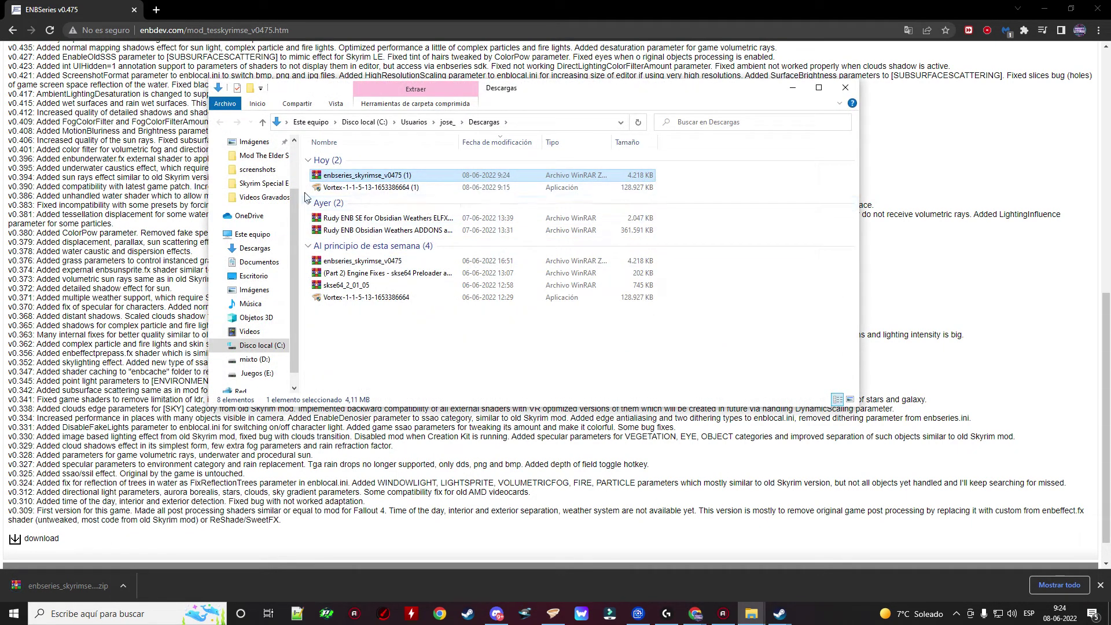
pyautogui.rightClick(398, 175)
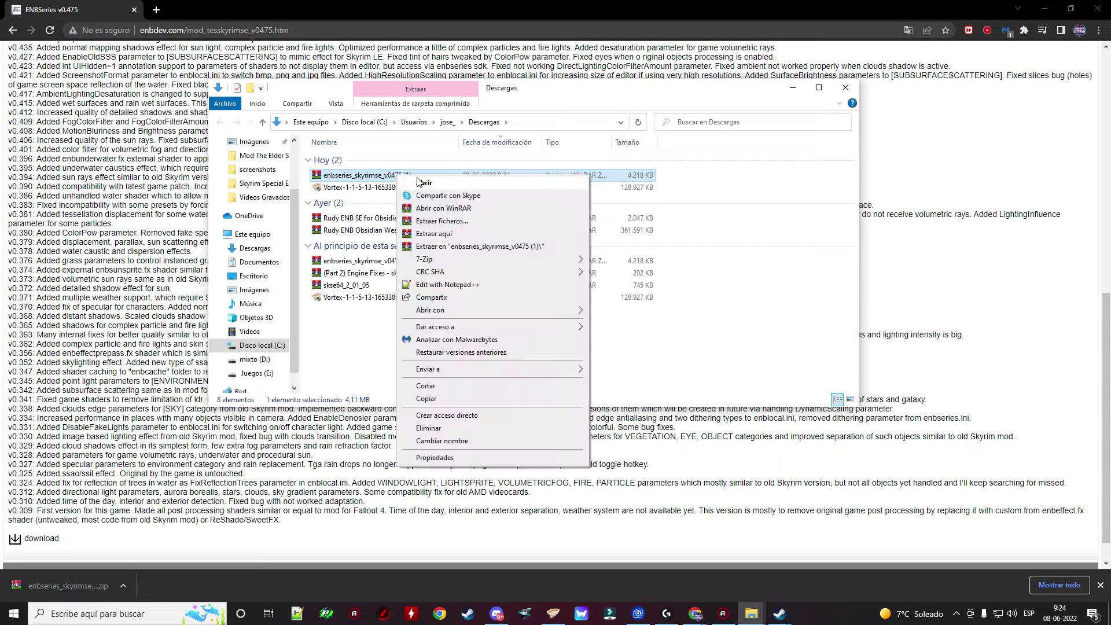
pyautogui.click(428, 427)
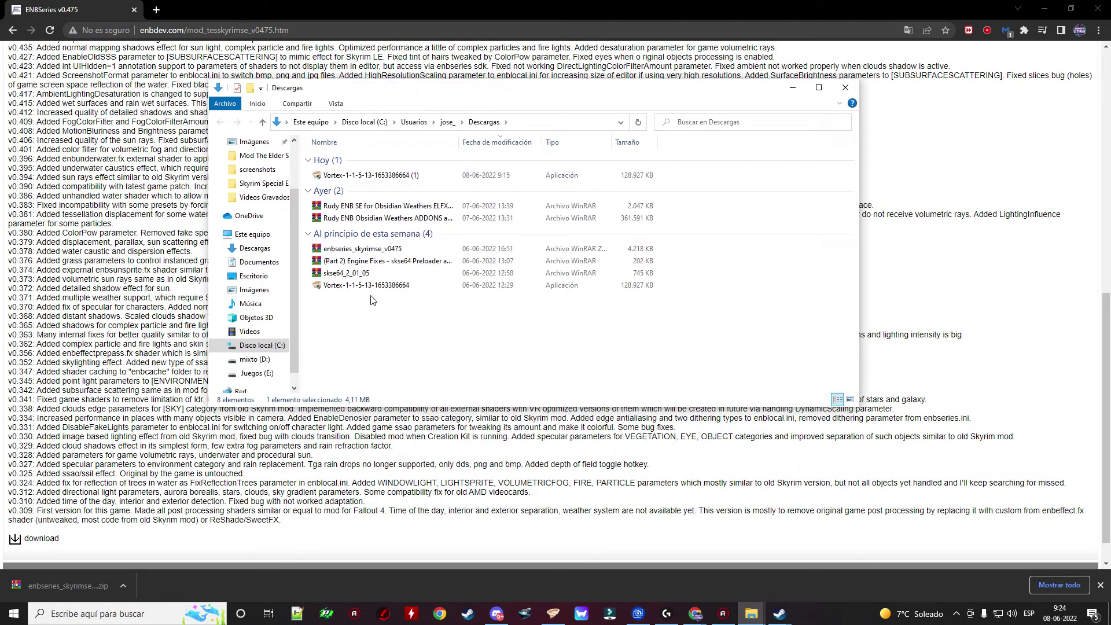
# - Open the WrapperVersion folder in the enbseries_skyrimse_v0475 archive and select the enbseries folder, d3d11.dll and d3dcompiler_46e.dll
pyautogui.click(390, 250)
pyautogui.doubleClick(391, 250)
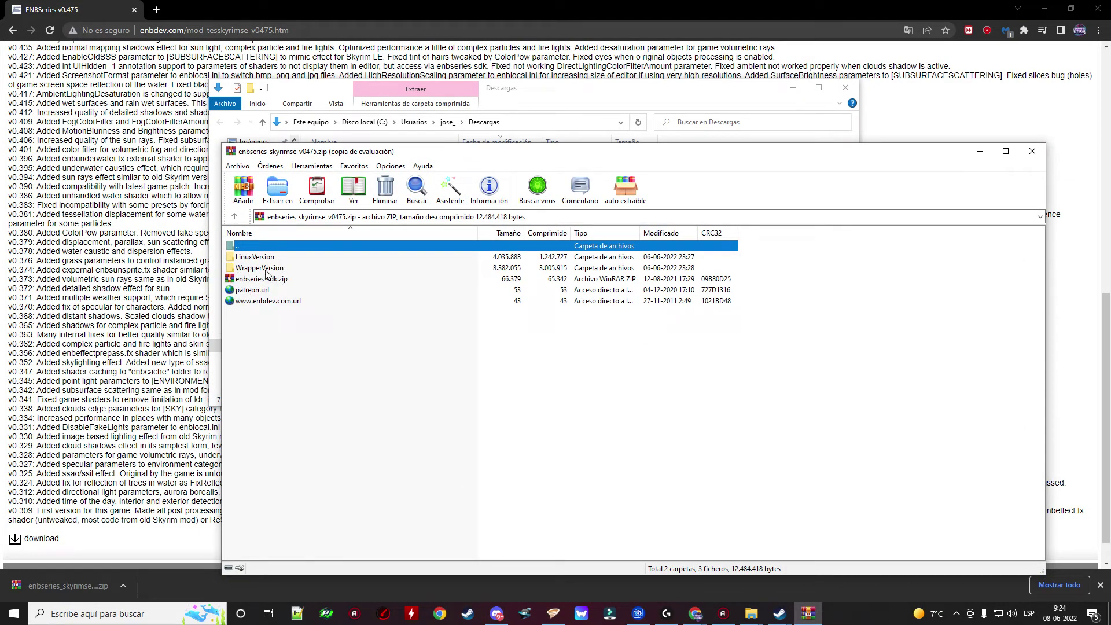
pyautogui.doubleClick(267, 269)
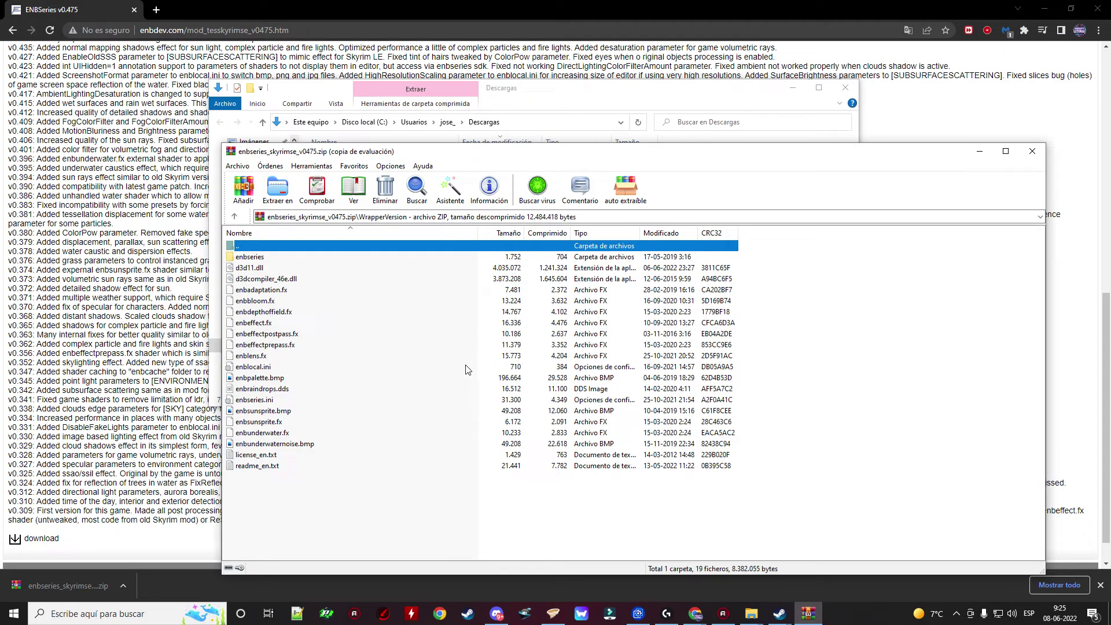
pyautogui.moveTo(257, 262); pyautogui.dragTo(268, 286)
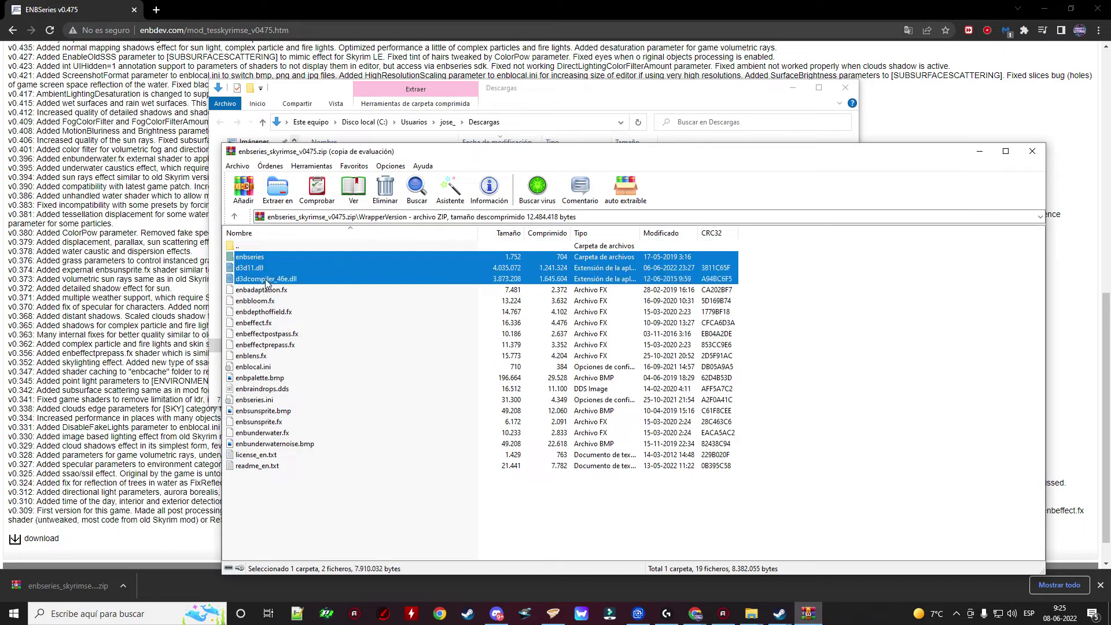
# - Clear away the covering windows to show the Skyrim Special Edition game folder beside the archive, and locate its ENB files
pyautogui.click(1047, 12)
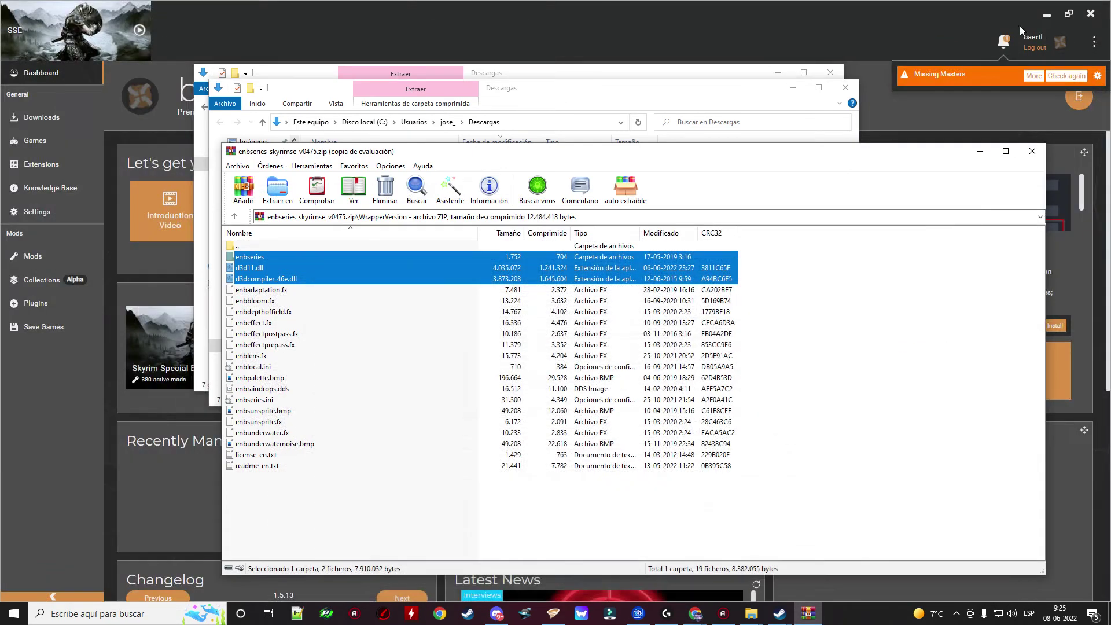
pyautogui.moveTo(597, 164); pyautogui.dragTo(727, 225)
pyautogui.click(793, 89)
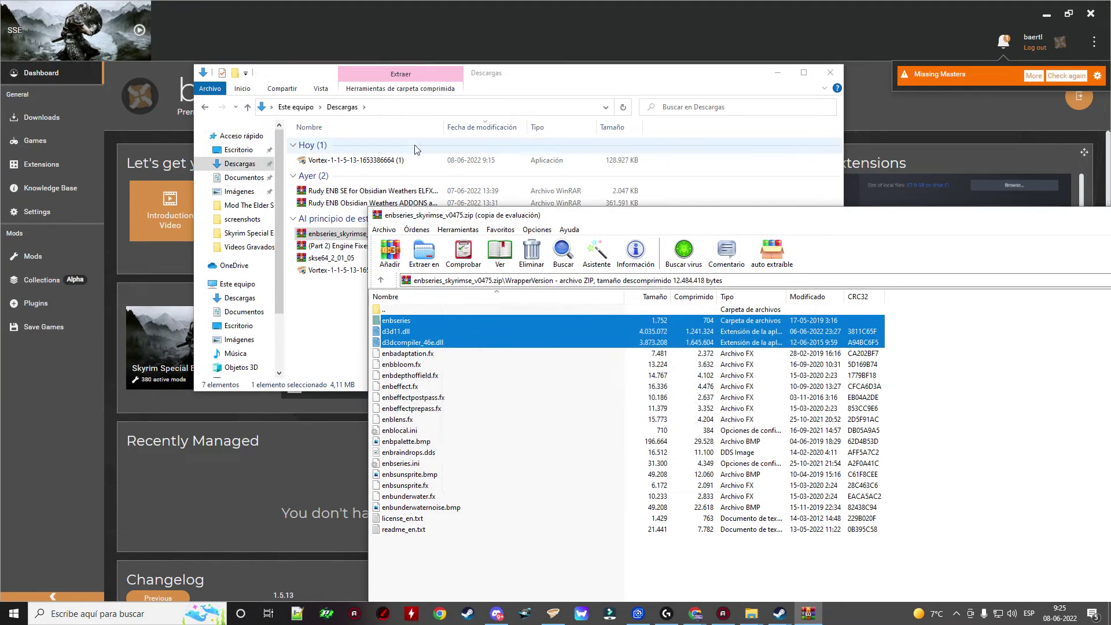
pyautogui.click(778, 72)
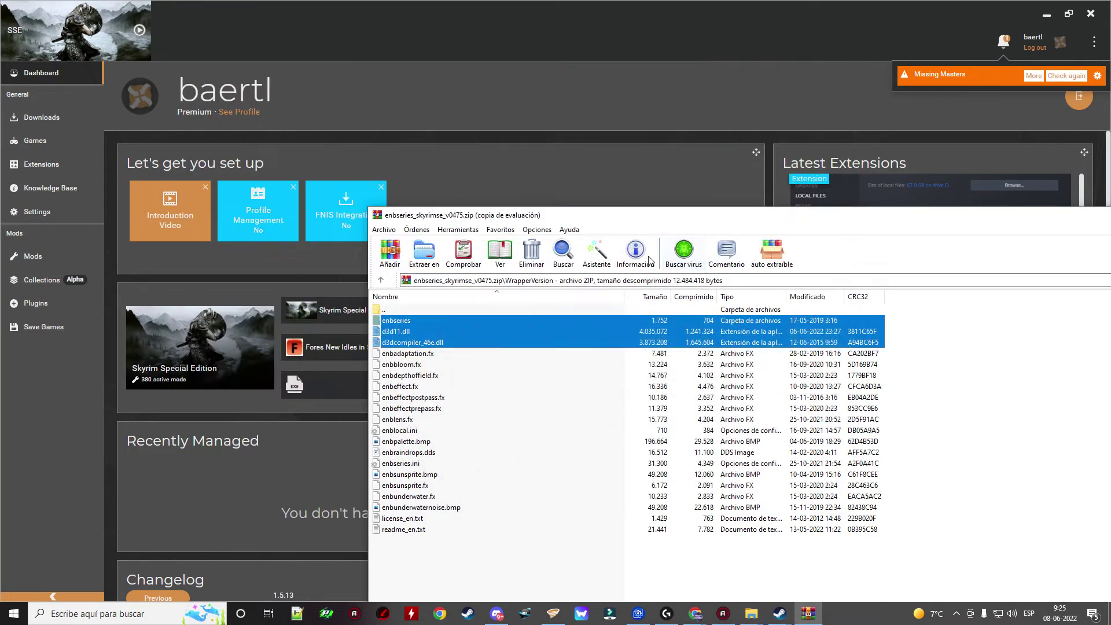
pyautogui.click(803, 19)
pyautogui.moveTo(191, 29); pyautogui.dragTo(1076, 171)
pyautogui.press('super+Down')
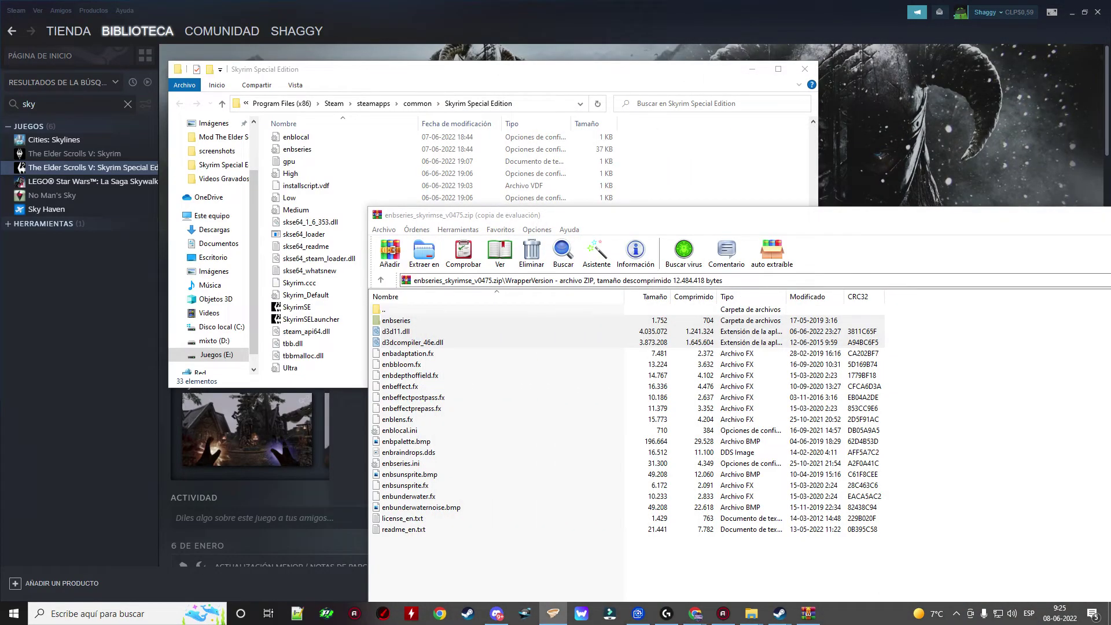
pyautogui.scroll(3, 554, 180)
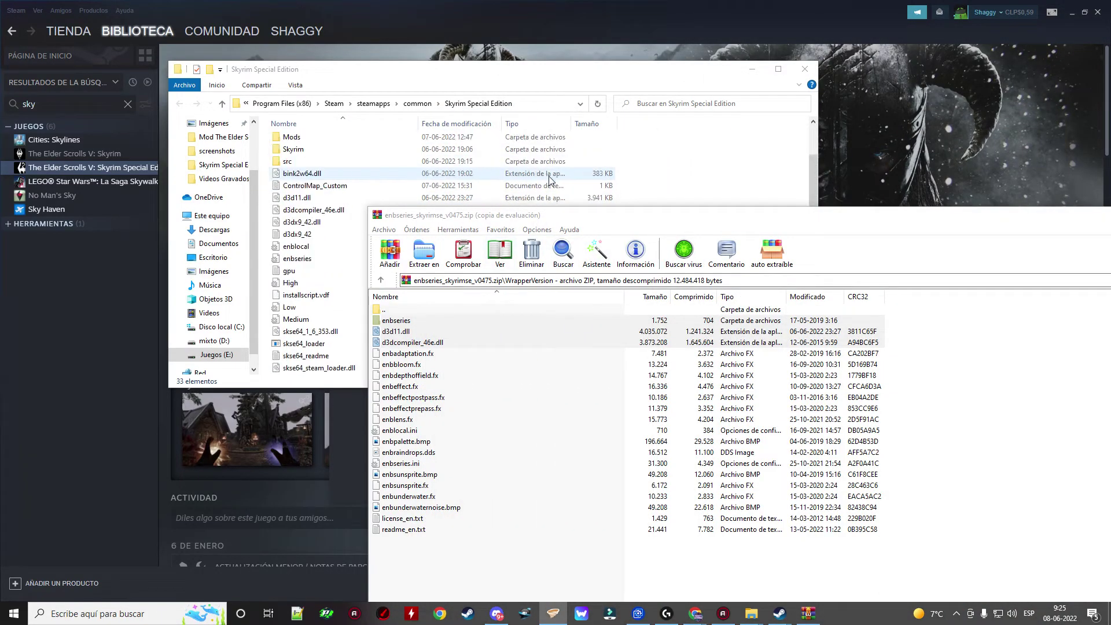
pyautogui.scroll(2, 554, 180)
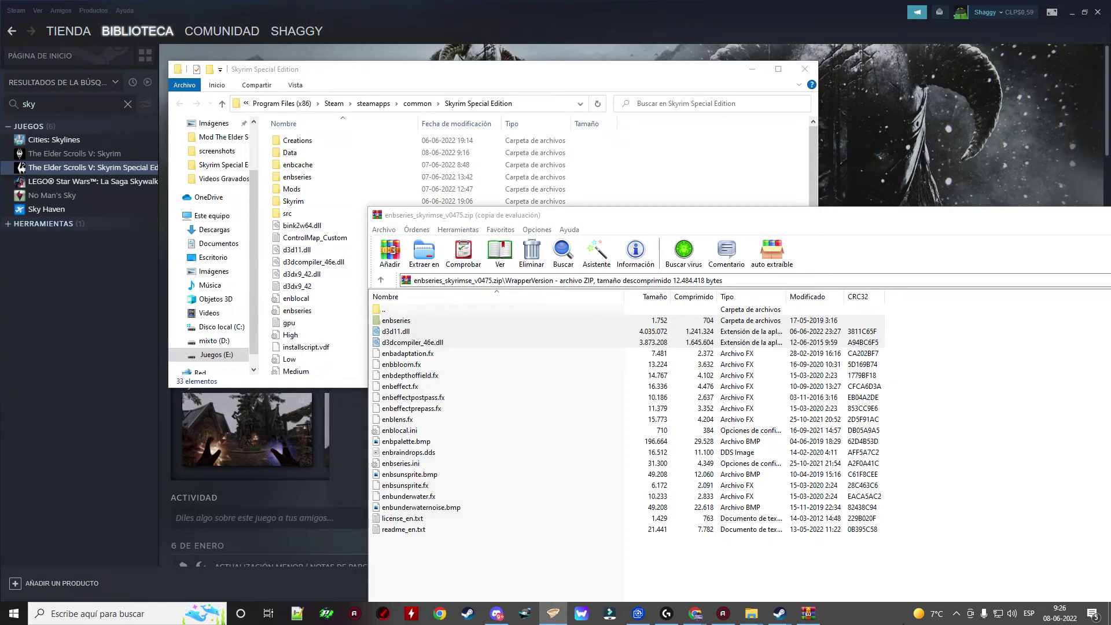
# - Switch to the Shaggy Best Mods Realistic collection page and copy the recommended ENB's link from its description
pyautogui.moveTo(695, 614)
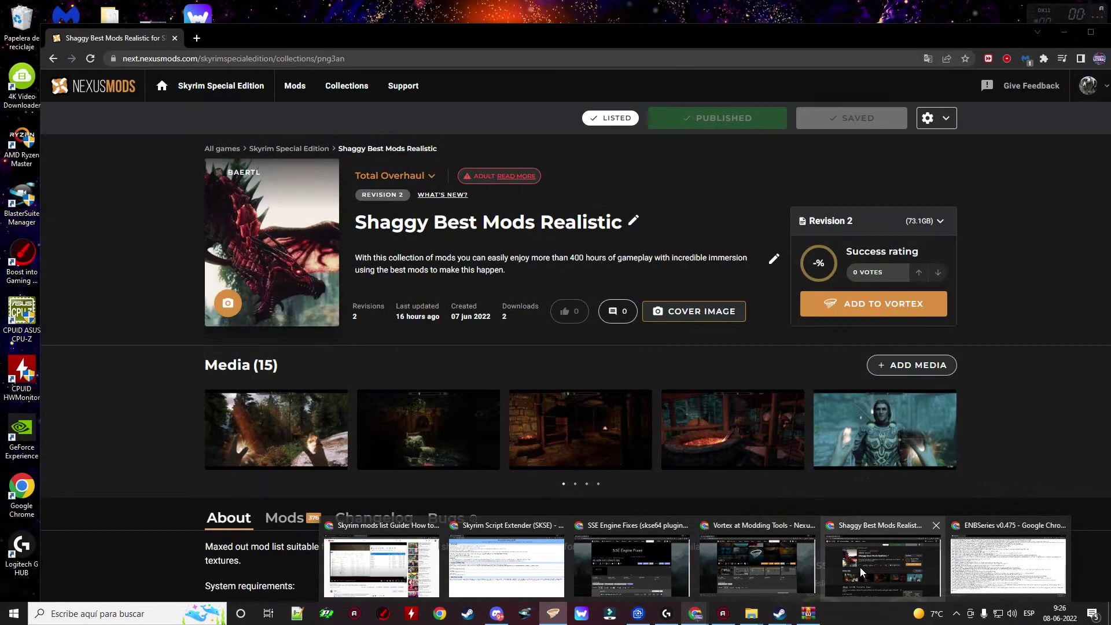
pyautogui.click(860, 567)
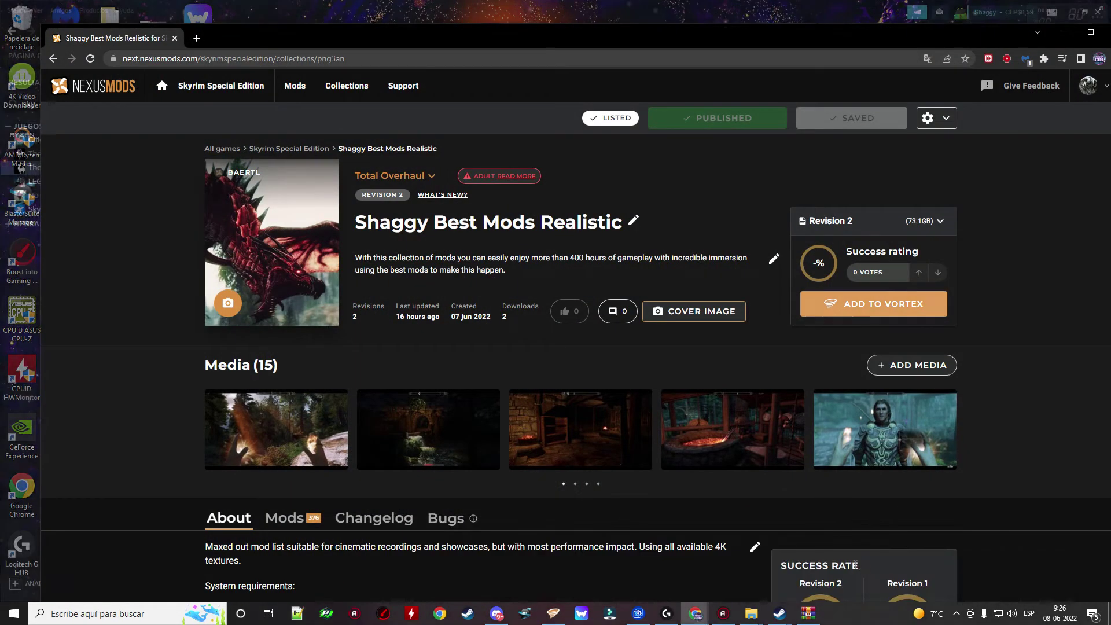
pyautogui.scroll(-7, 514, 518)
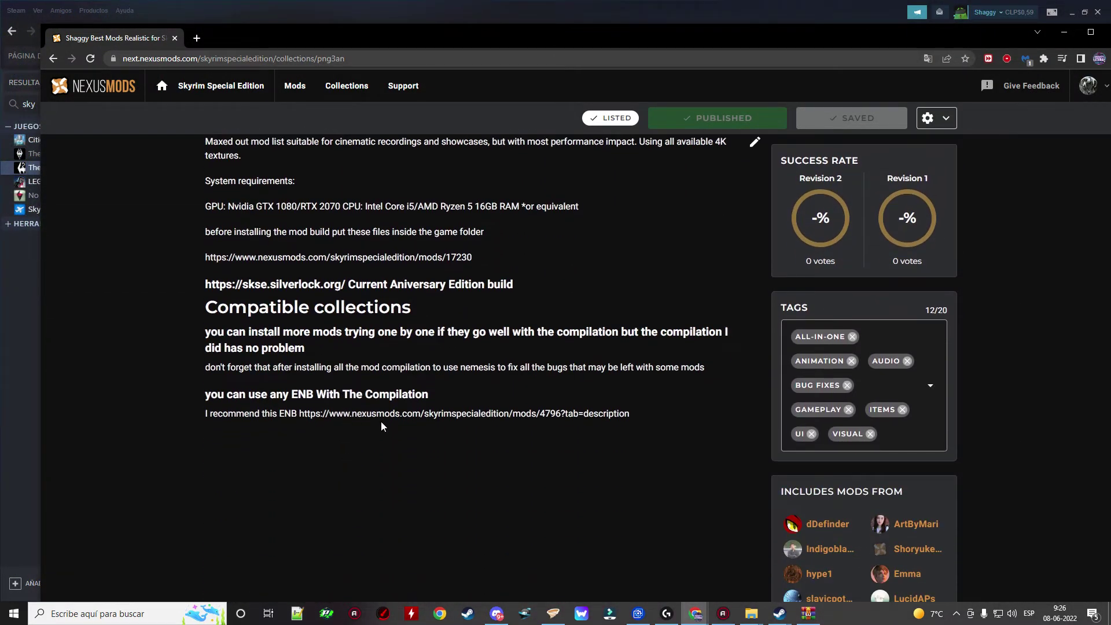
pyautogui.click(381, 427)
pyautogui.tripleClick(381, 420)
pyautogui.tripleClick(383, 486)
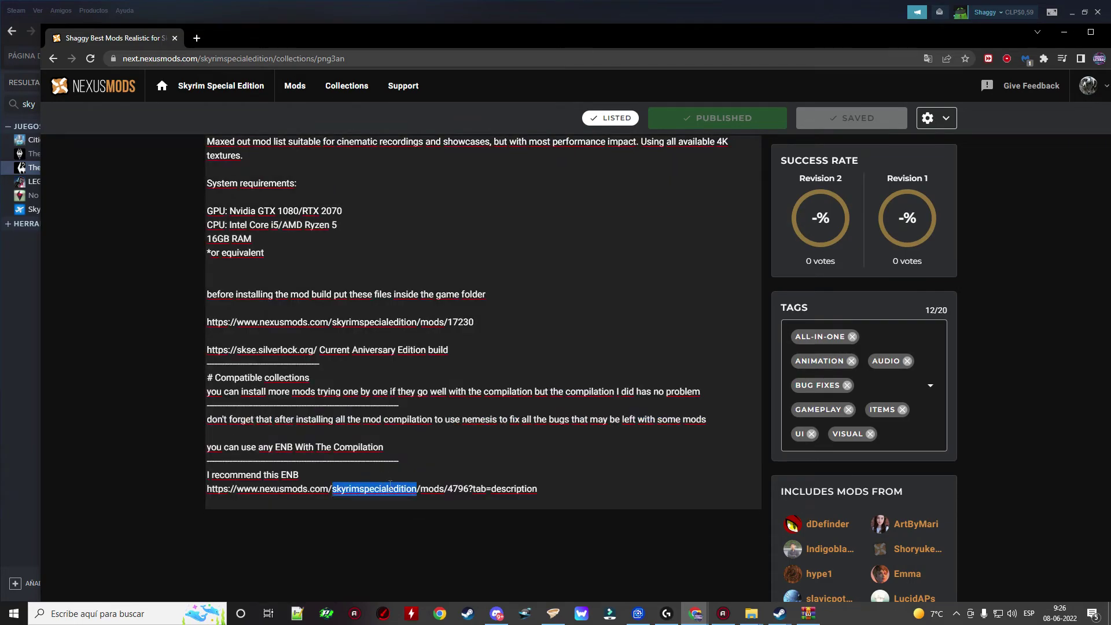
pyautogui.hotkey('ctrl', 'c')
pyautogui.click(517, 526)
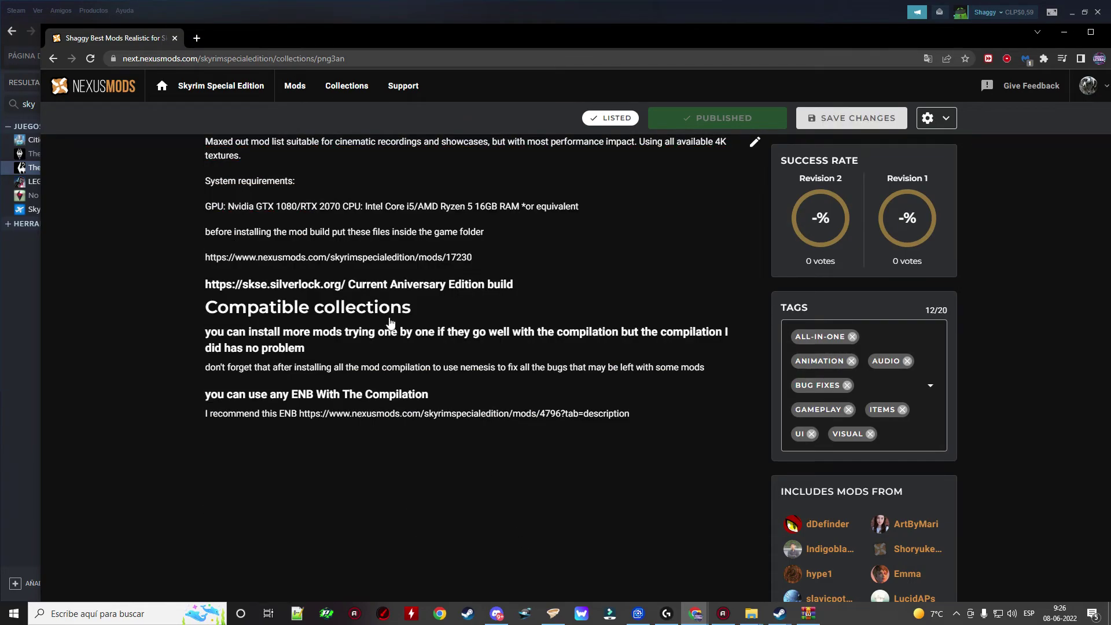
# - Open the copied link in a new browser tab and go to the Rudy ENB mod's list of files
pyautogui.click(197, 37)
pyautogui.hotkey('ctrl', 'v')
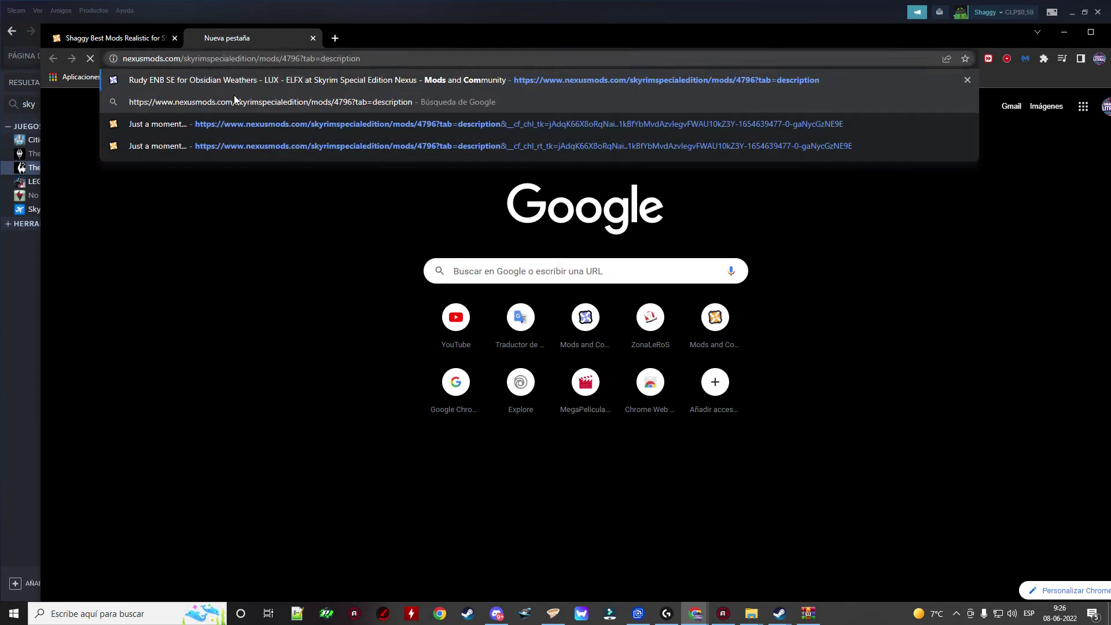
pyautogui.press('Return')
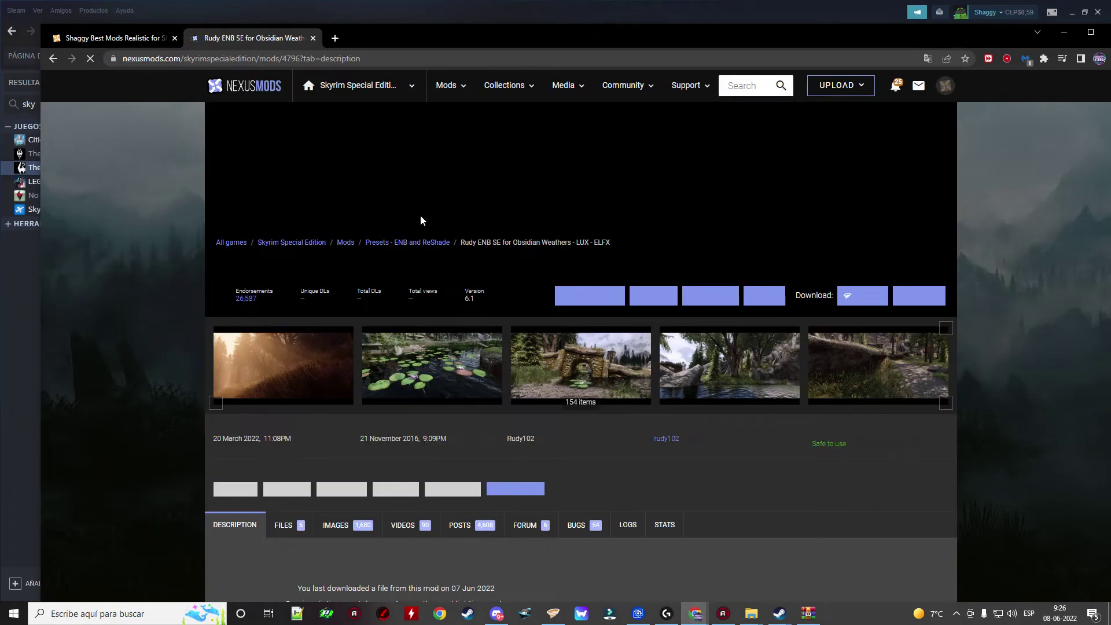
pyautogui.scroll(-5, 370, 185)
pyautogui.click(283, 241)
# - Review the main files and manually download Rudy ENB SE for Obsidian Weathers ELFX SHADOWS or ELFX or LUX and ENBSeries 0.469 or newer
pyautogui.scroll(-2, 397, 254)
pyautogui.scroll(2, 399, 283)
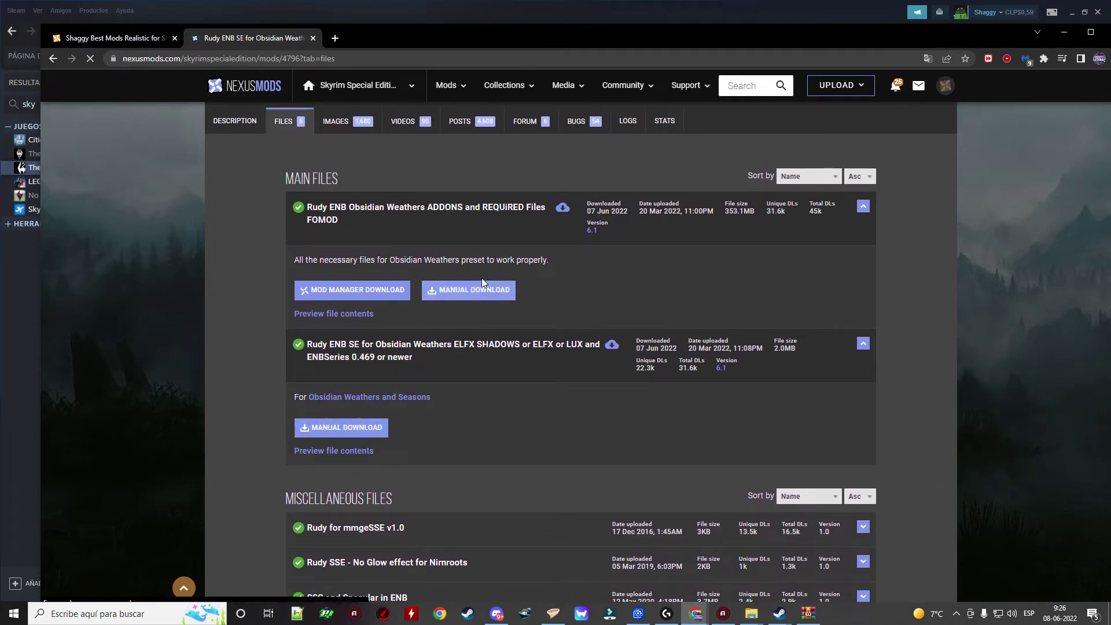
pyautogui.scroll(1, 482, 283)
pyautogui.scroll(-1, 343, 317)
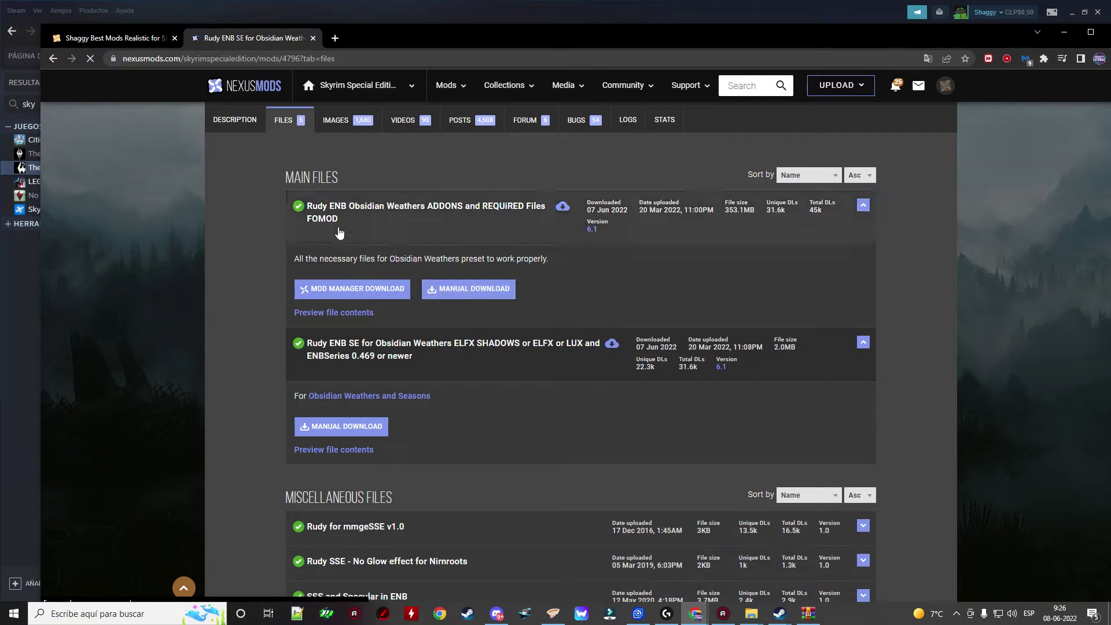
pyautogui.scroll(4, 565, 280)
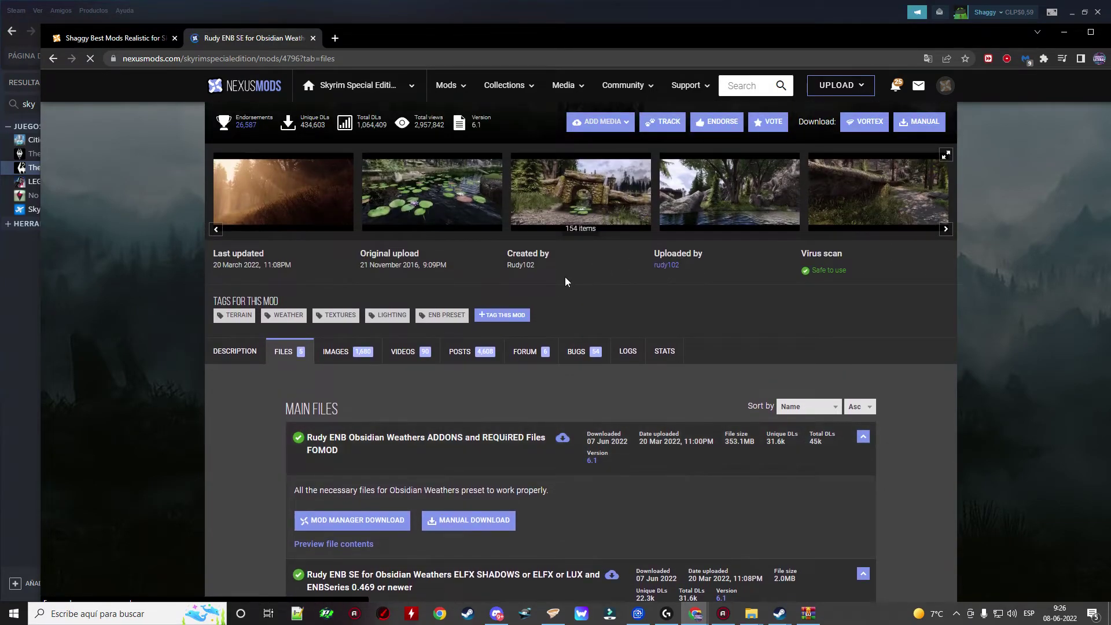
pyautogui.scroll(2, 566, 280)
pyautogui.scroll(-5, 566, 282)
pyautogui.scroll(-1, 492, 293)
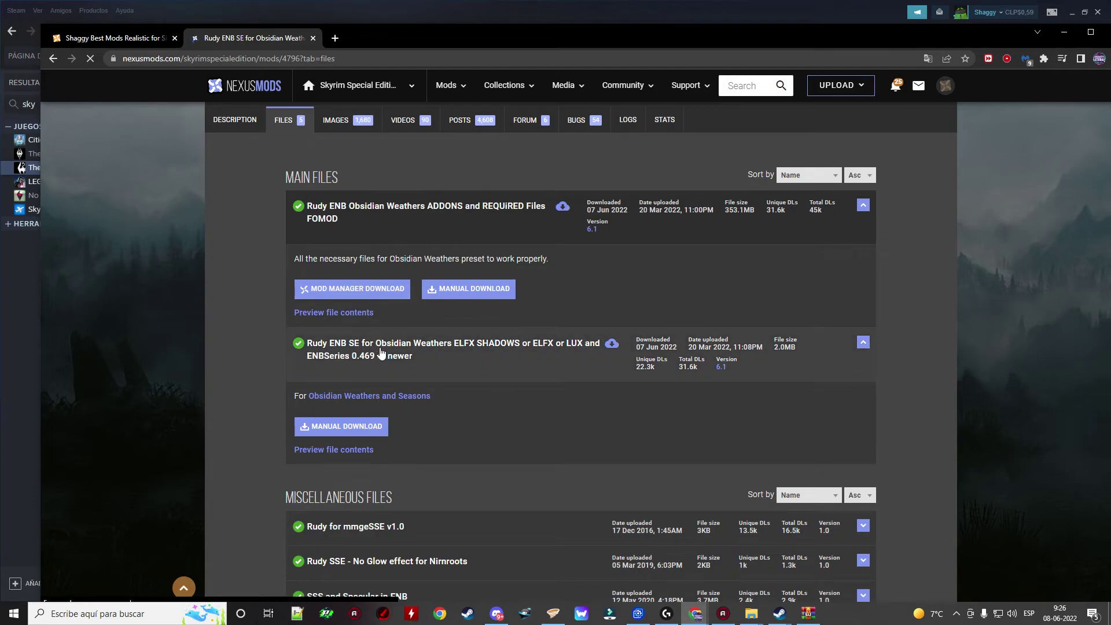
pyautogui.click(352, 427)
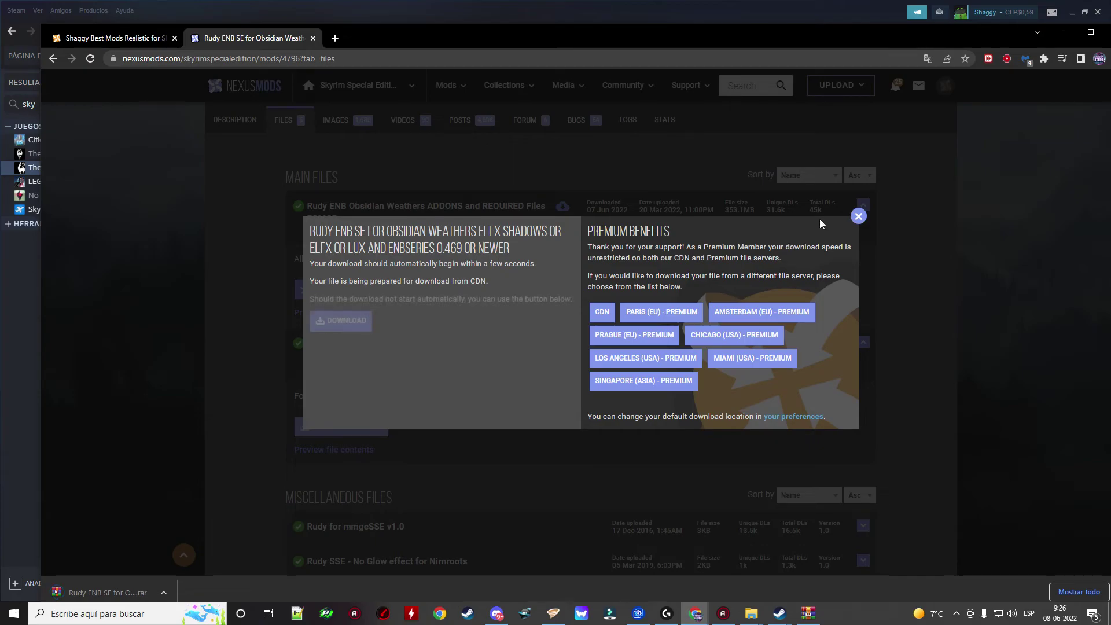
# - Locate the newly downloaded Rudy ENB archive in the downloads folder, with full file names readable, and delete this duplicate copy
pyautogui.click(858, 216)
pyautogui.scroll(-2, 227, 460)
pyautogui.click(164, 593)
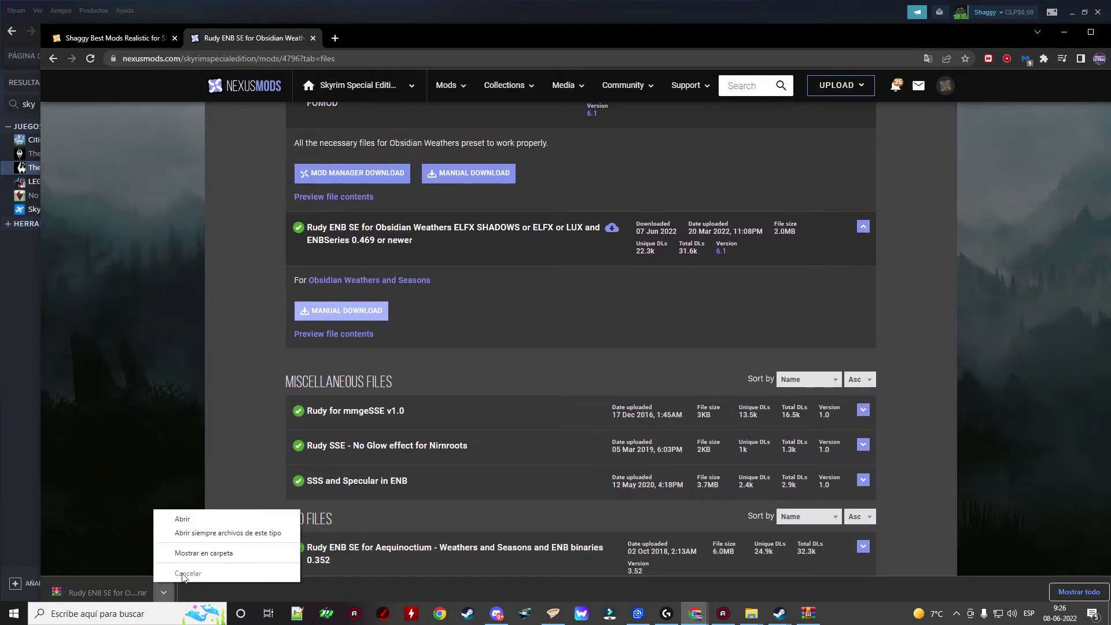
pyautogui.click(174, 550)
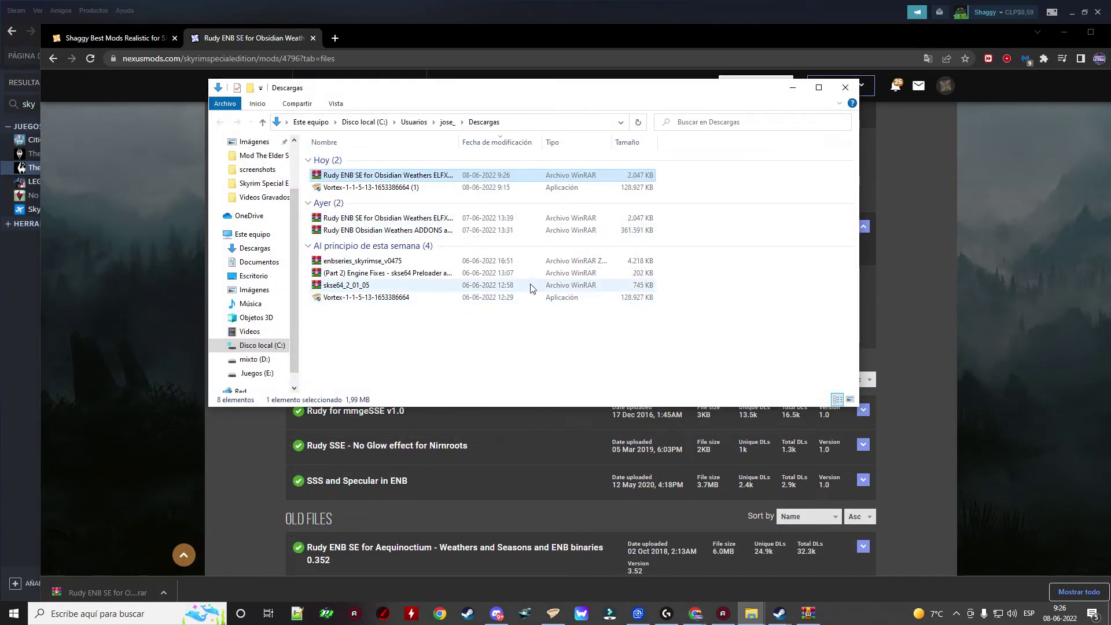
pyautogui.moveTo(459, 140); pyautogui.dragTo(710, 142)
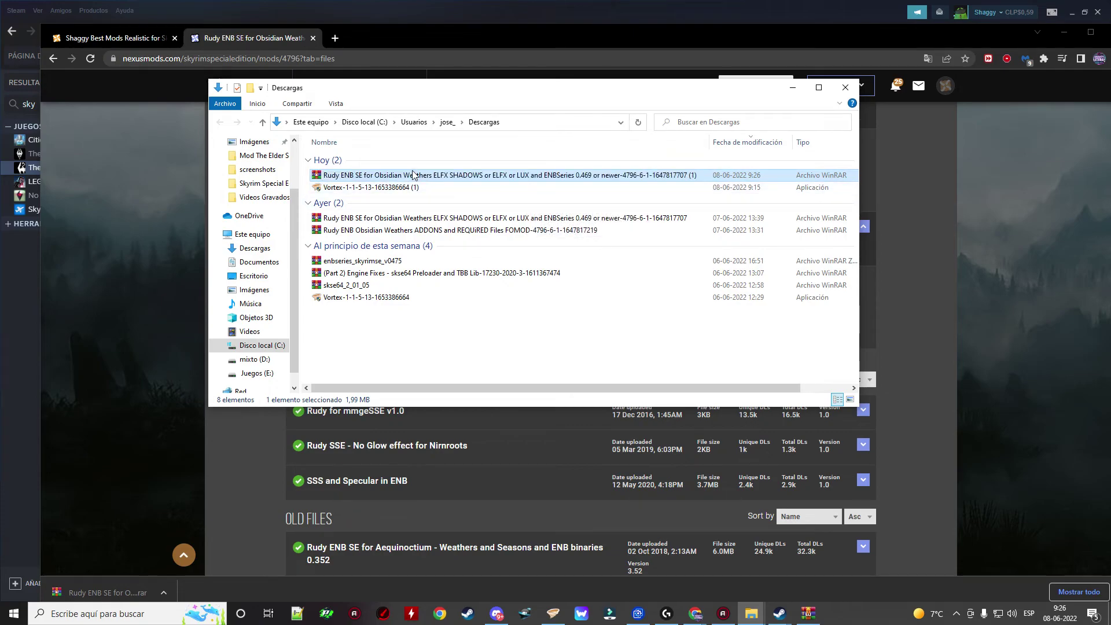
pyautogui.press('Delete')
# - Open the remaining Rudy ENB SE for Obsidian Weathers archive and go into its Rudy for SSE 6.1 OW folder
pyautogui.click(489, 206)
pyautogui.press('F2')
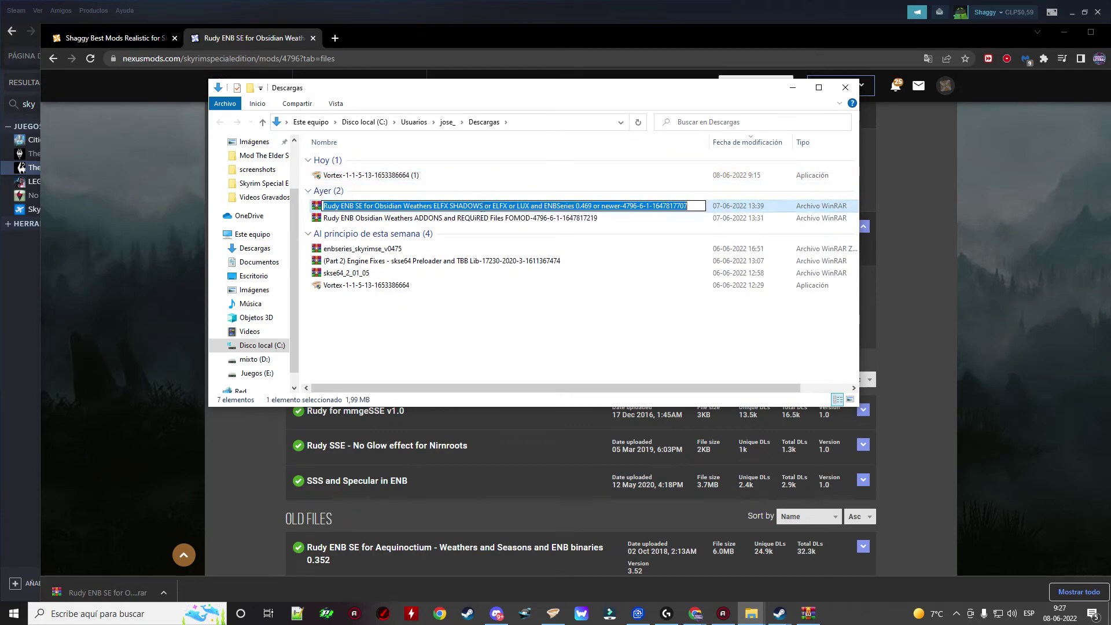
pyautogui.doubleClick(319, 208)
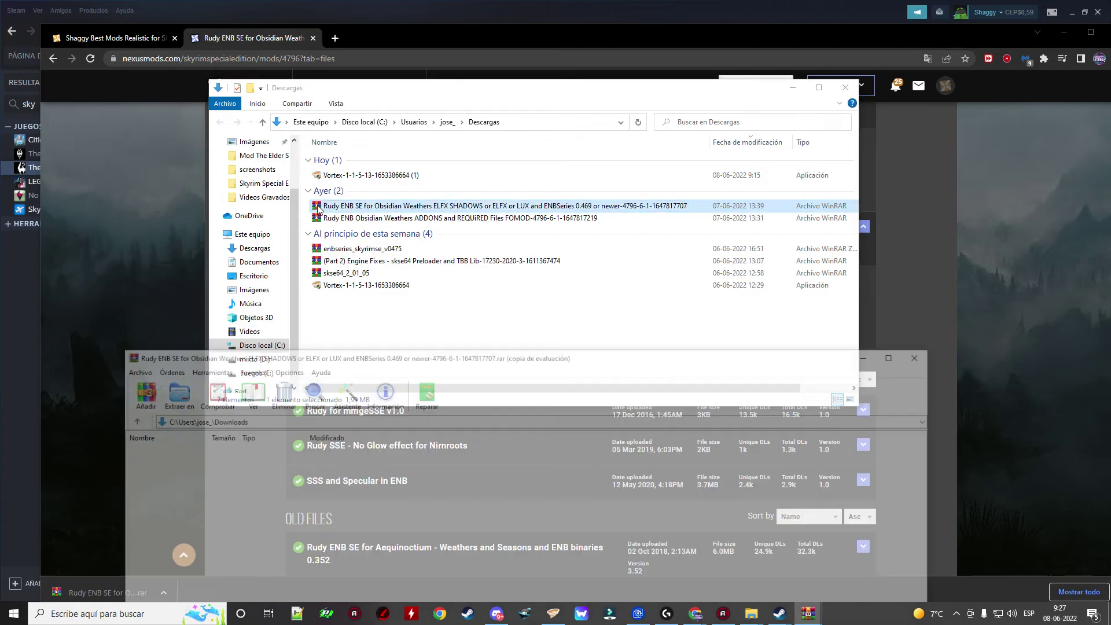
pyautogui.moveTo(335, 352); pyautogui.dragTo(404, 128)
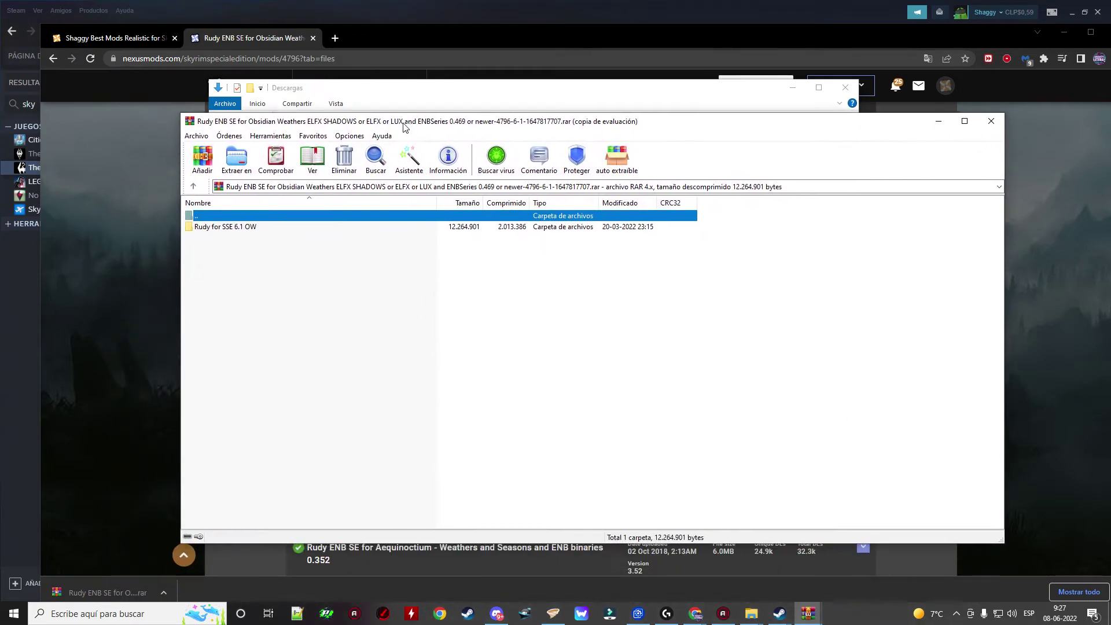
pyautogui.doubleClick(246, 228)
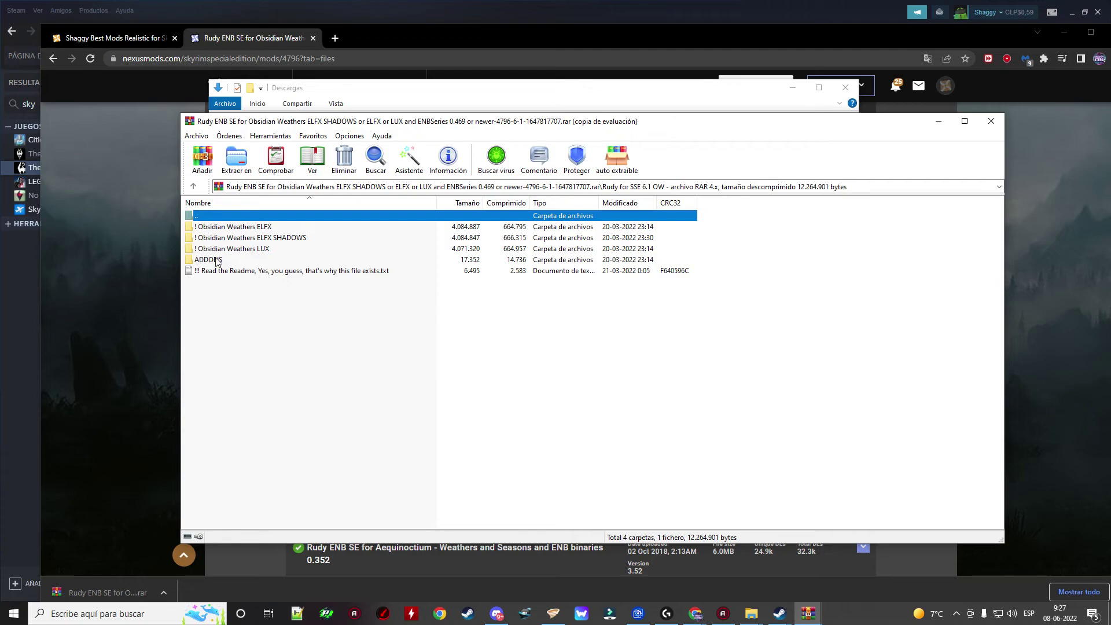
# - Examine the Obsidian Weathers ELFX, ELFX SHADOWS and LUX variants and look inside the ELFX SHADOWS folder
pyautogui.click(245, 229)
pyautogui.click(249, 238)
pyautogui.click(255, 249)
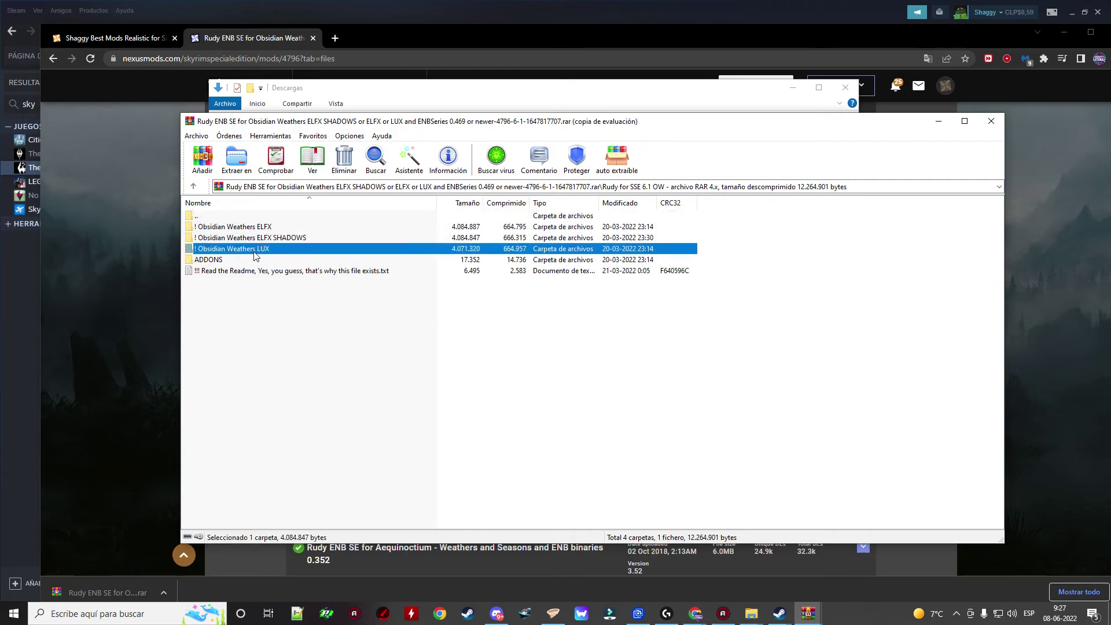
pyautogui.click(250, 239)
pyautogui.click(244, 228)
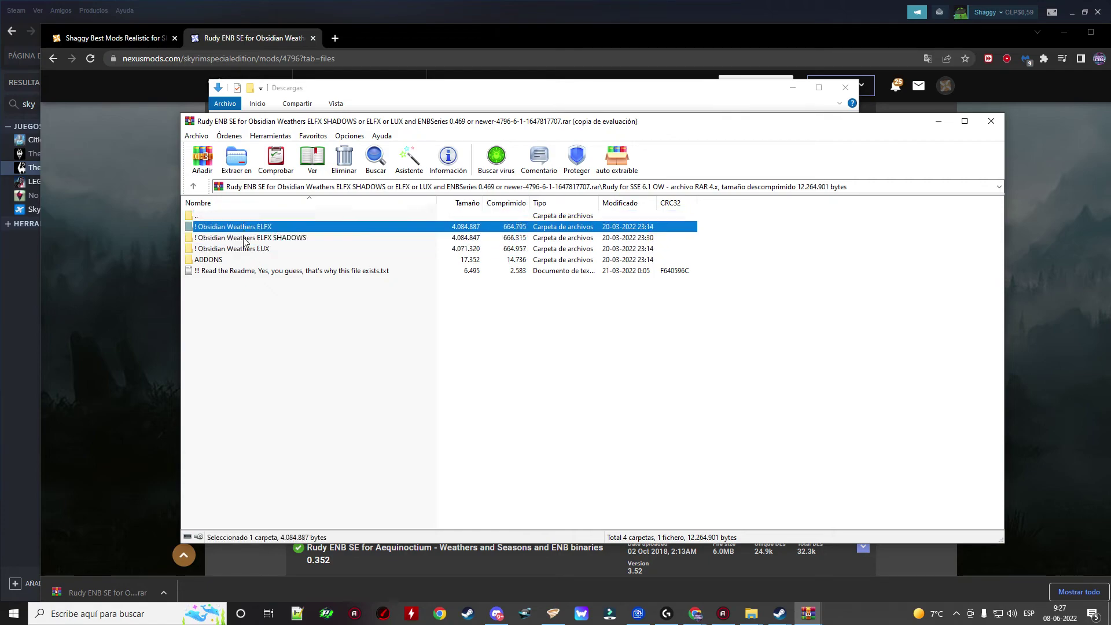
pyautogui.click(244, 238)
pyautogui.click(242, 249)
pyautogui.click(257, 239)
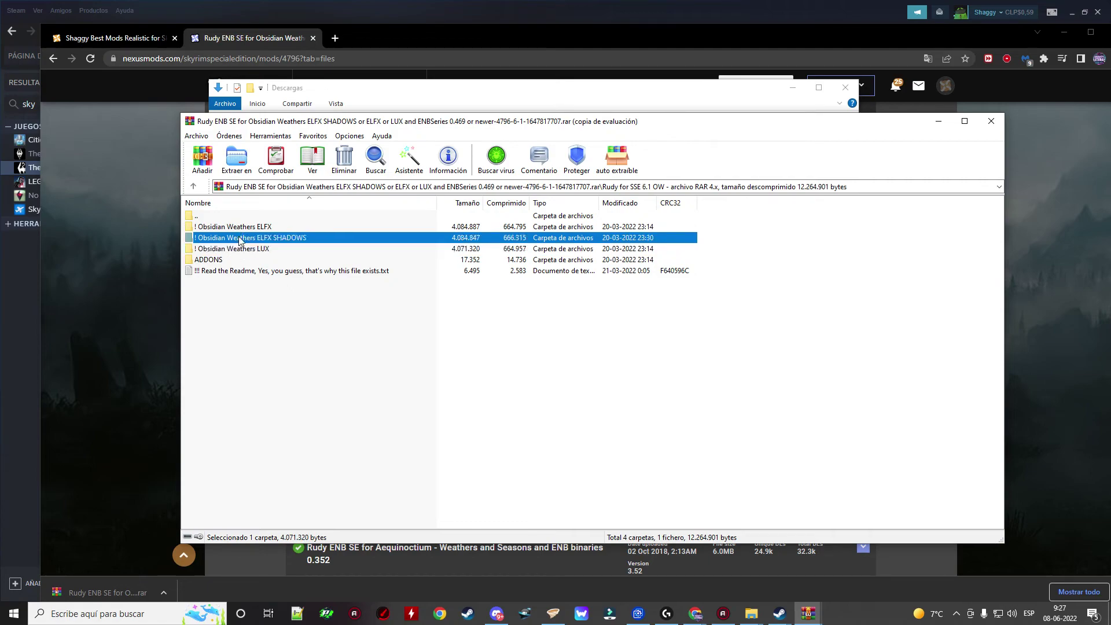
pyautogui.doubleClick(238, 240)
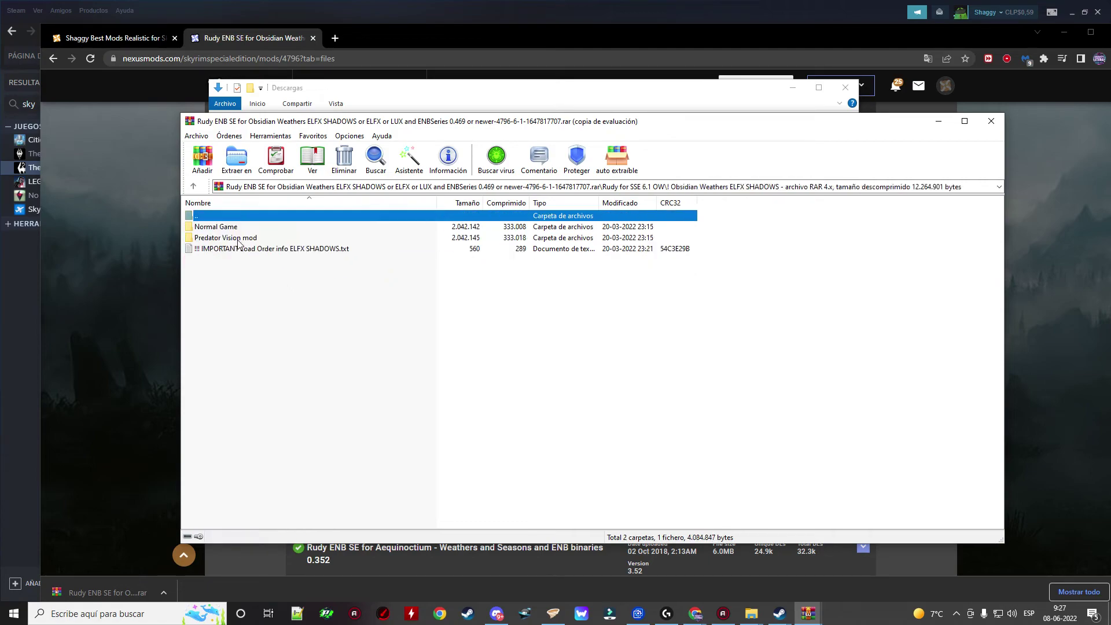
pyautogui.click(193, 186)
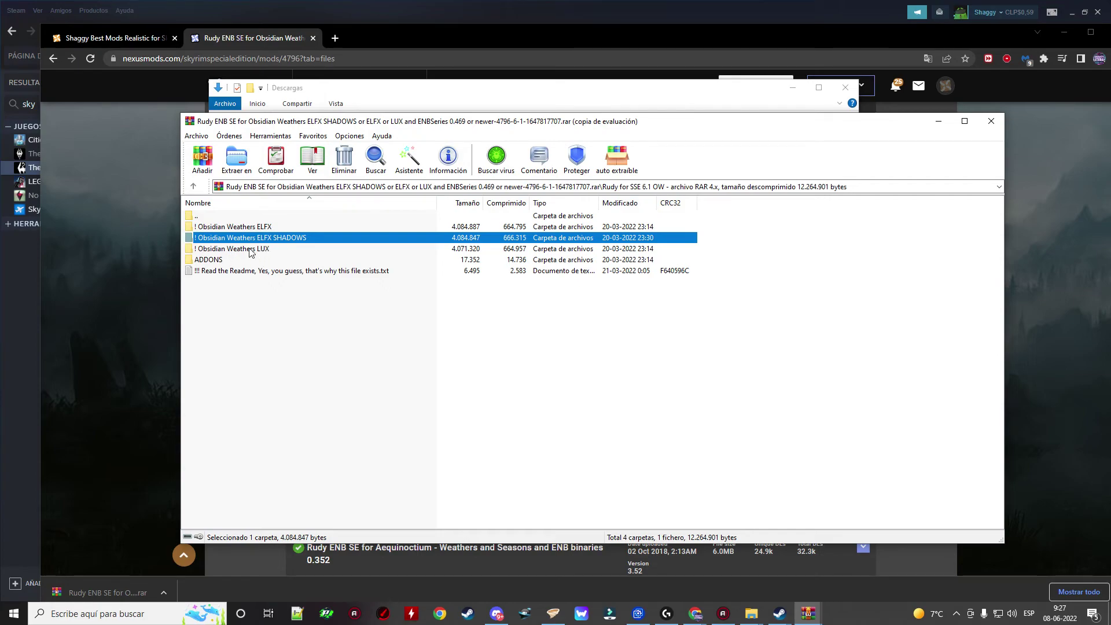
pyautogui.doubleClick(305, 239)
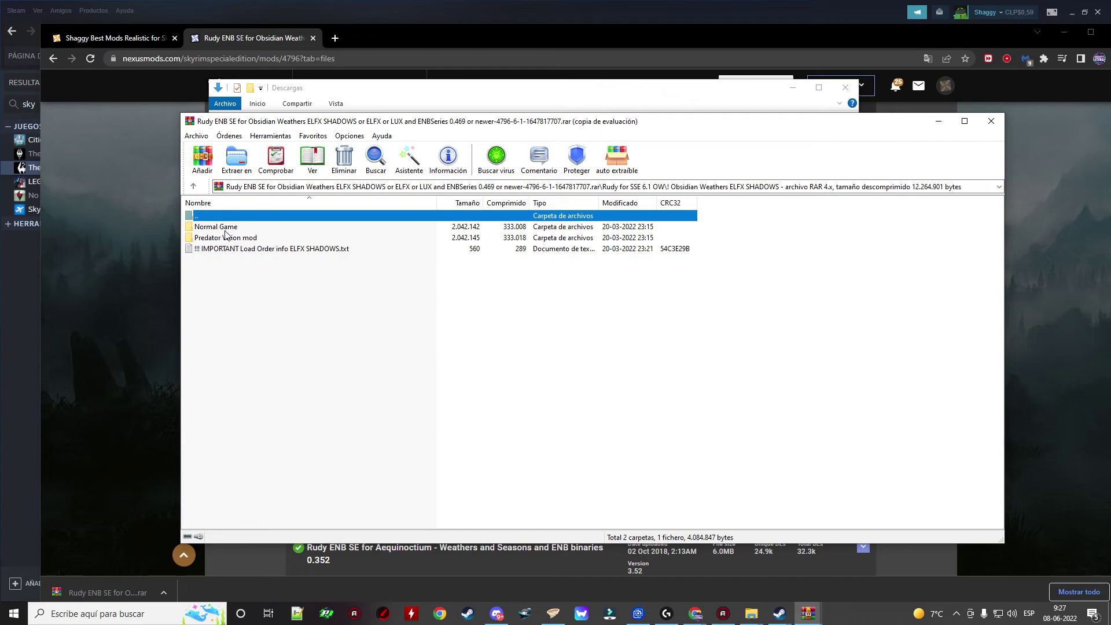
pyautogui.click(193, 186)
# - Go to the Normal Game version's [ Skyrim SE folder ] under Obsidian Weathers ELFX SHADOWS and select enbseries, enblocal.ini and enbseries.ini
pyautogui.click(237, 229)
pyautogui.doubleClick(236, 238)
pyautogui.click(232, 237)
pyautogui.doubleClick(228, 225)
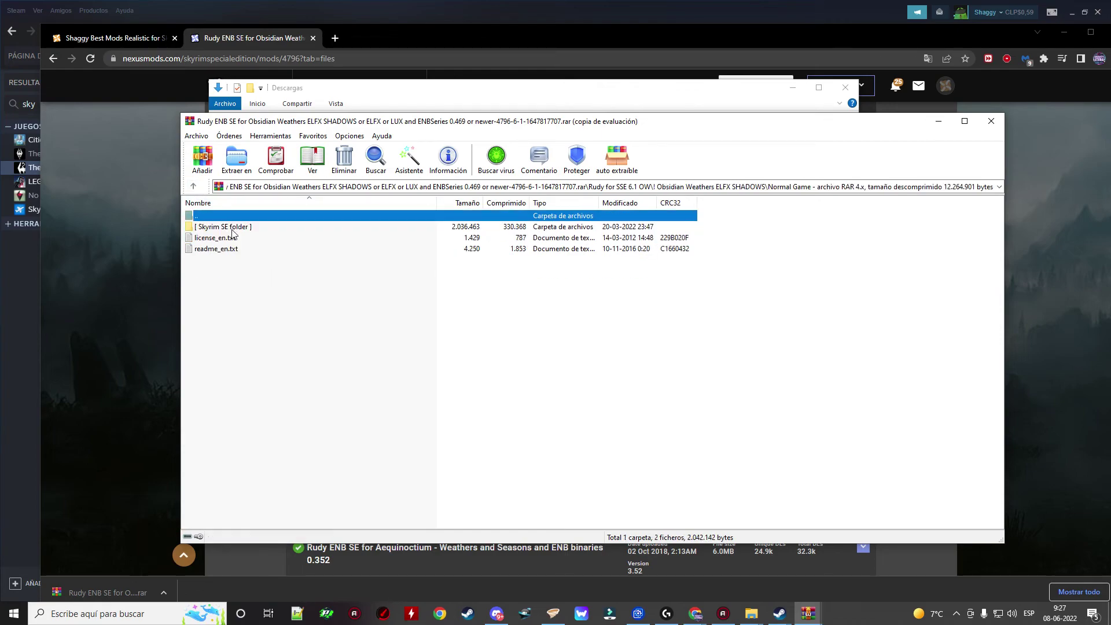
pyautogui.doubleClick(242, 229)
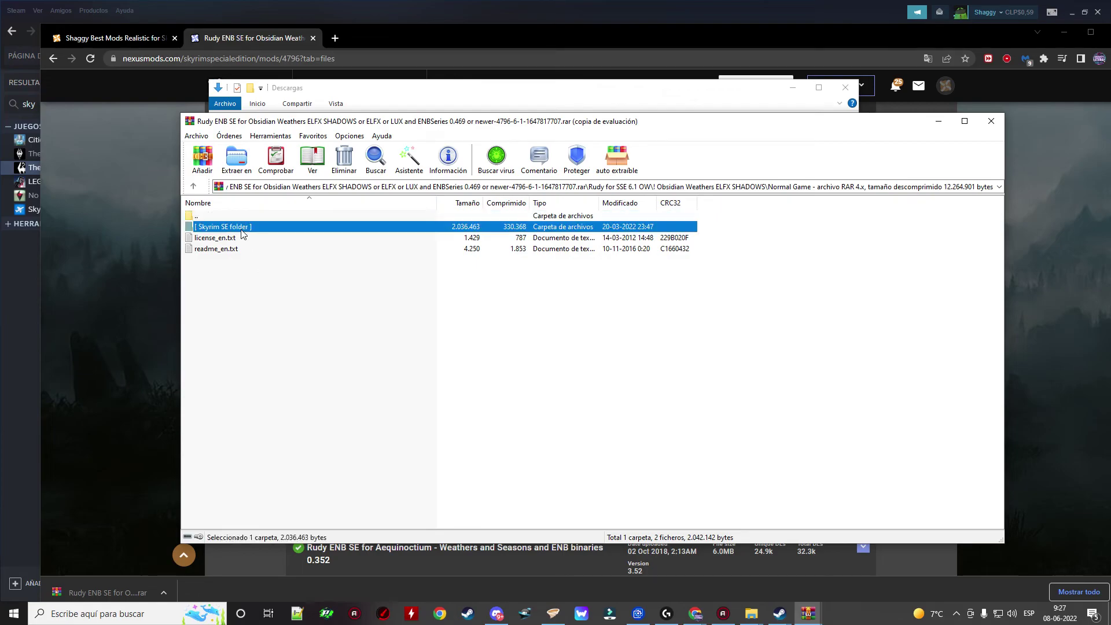
pyautogui.moveTo(291, 286); pyautogui.dragTo(208, 227)
# - Bring up the Skyrim Special Edition game folder and arrange the Rudy ENB archive beside it to compare their ENB files
pyautogui.moveTo(599, 121); pyautogui.dragTo(760, 66)
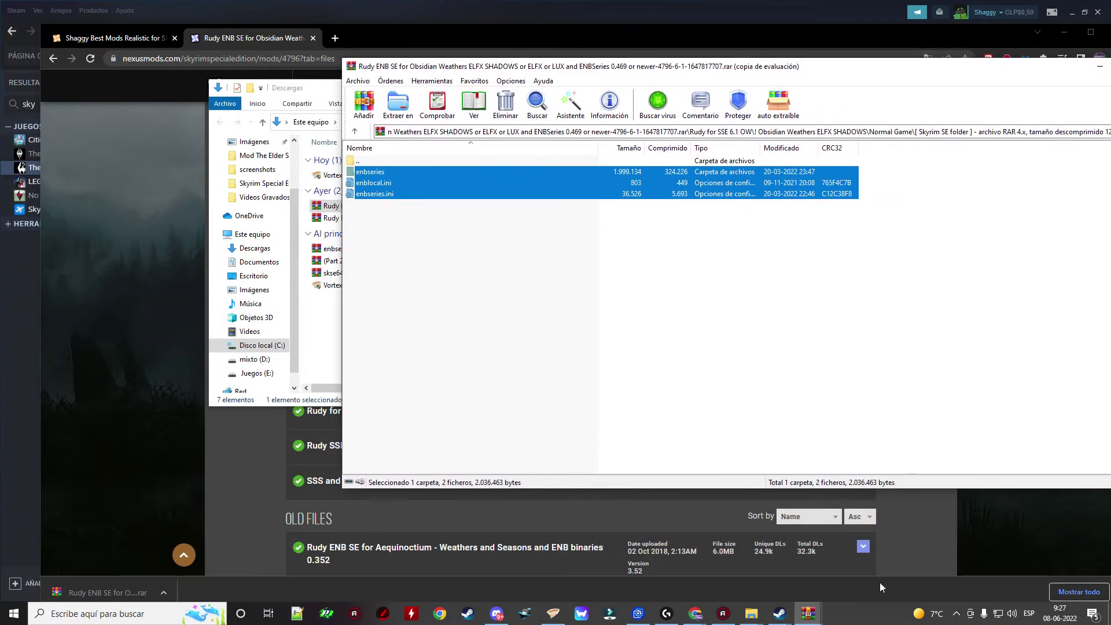
pyautogui.moveTo(752, 614)
pyautogui.click(810, 555)
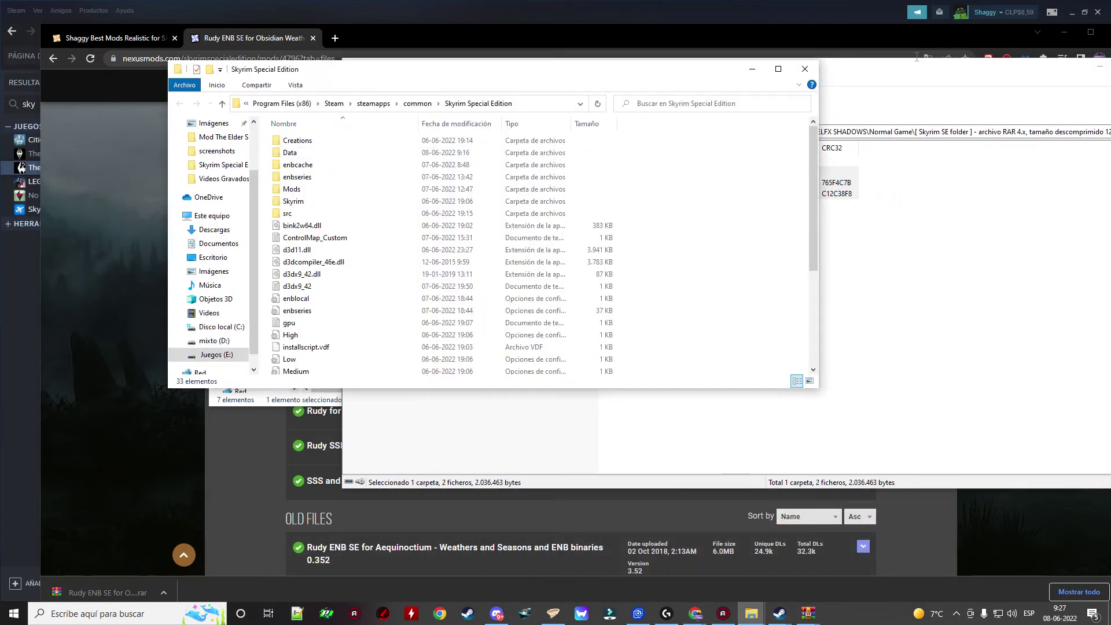
pyautogui.click(917, 56)
pyautogui.moveTo(503, 67); pyautogui.dragTo(665, 78)
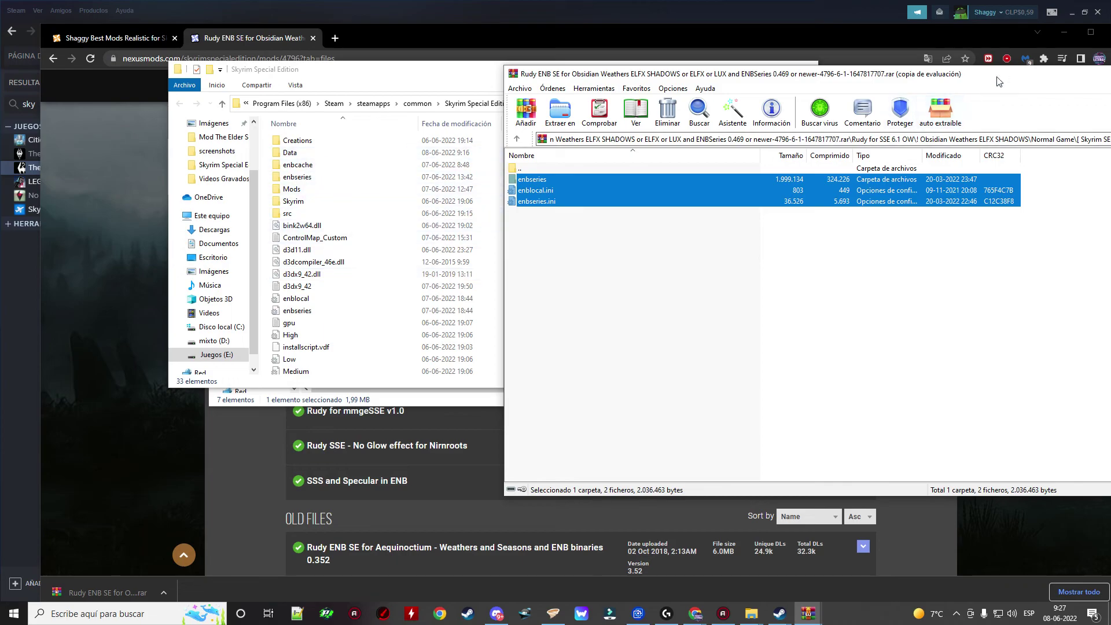
pyautogui.moveTo(961, 74); pyautogui.dragTo(614, 100)
# - Put away the Rudy ENB archive and folder windows, and launch the game through Skyrim Script Extender in Vortex
pyautogui.click(968, 99)
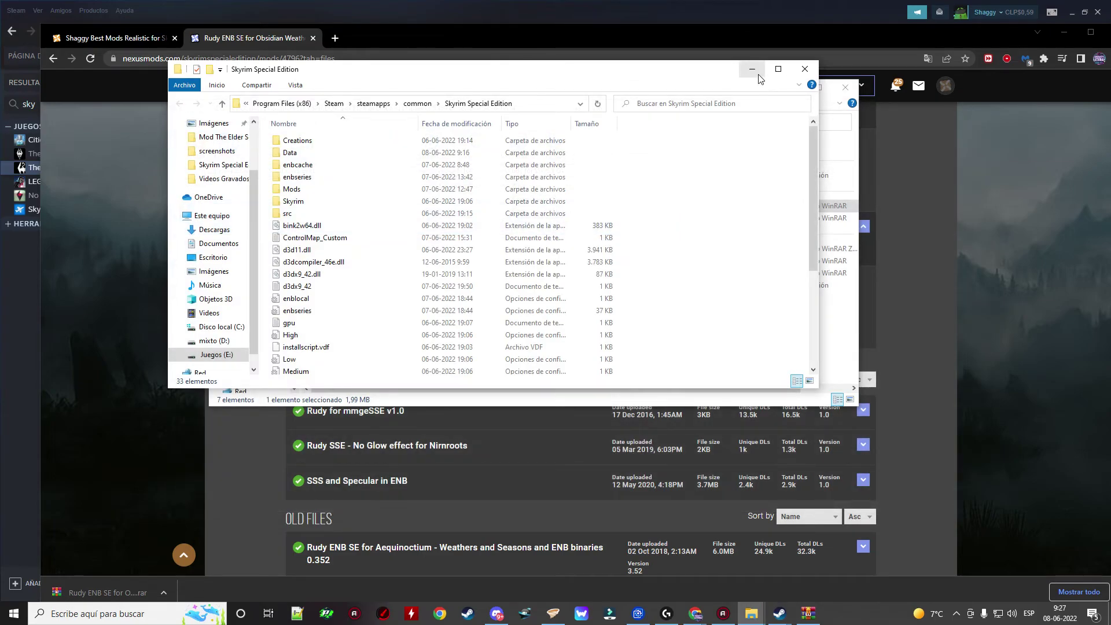
pyautogui.click(765, 69)
pyautogui.click(791, 89)
pyautogui.scroll(10, 666, 246)
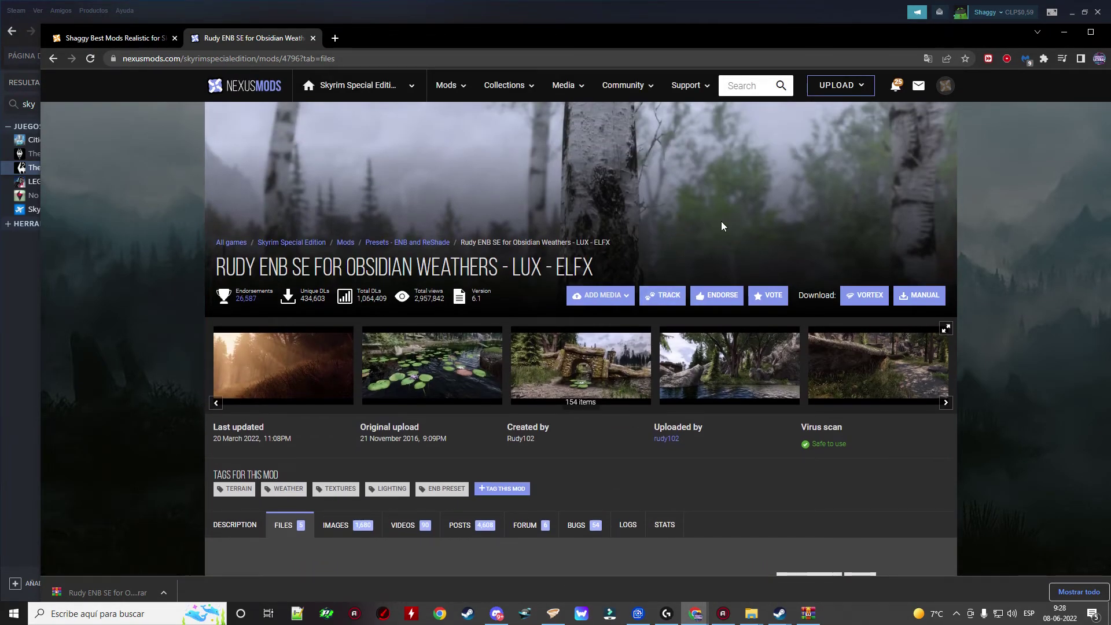
pyautogui.click(553, 614)
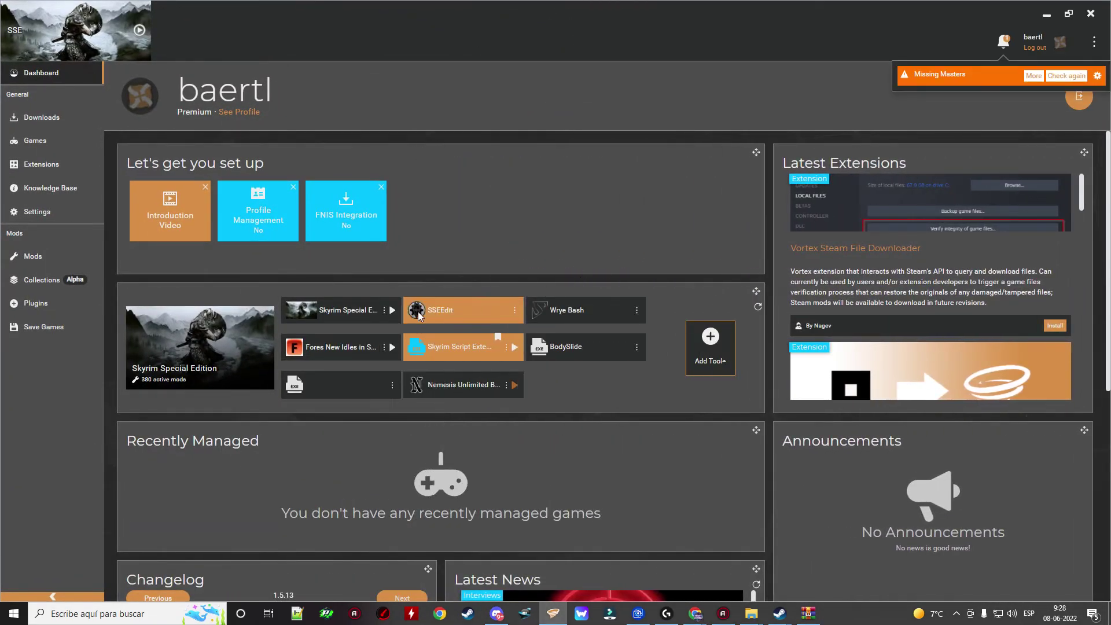
pyautogui.click(515, 348)
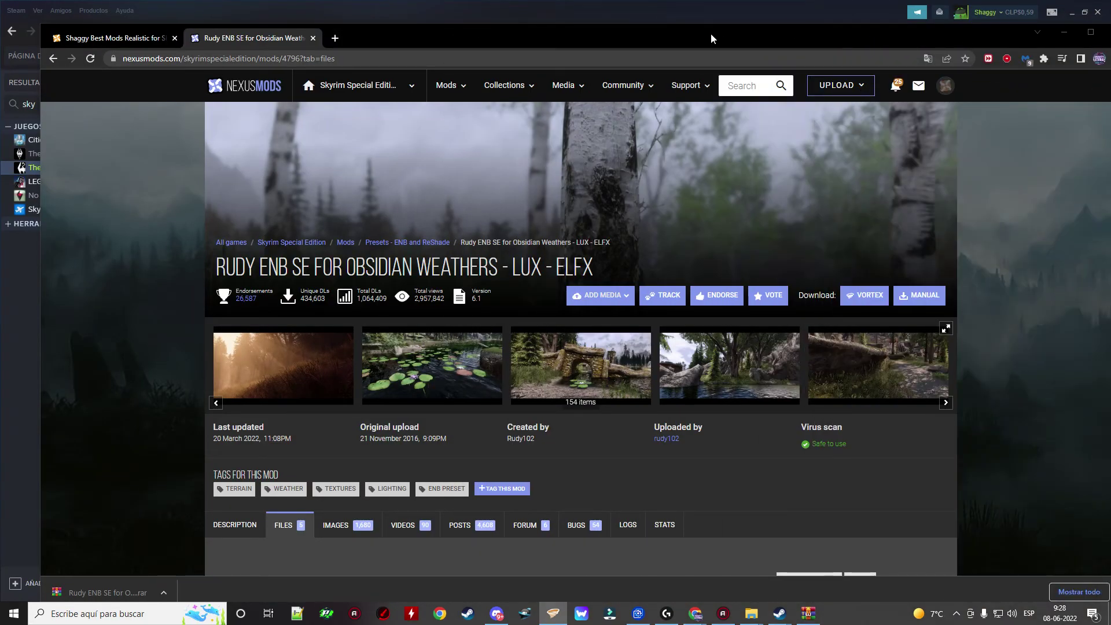
# - Close the ENBSeries archive and the game's local files window, and clear the browser and Steam off the desktop
pyautogui.click(1063, 33)
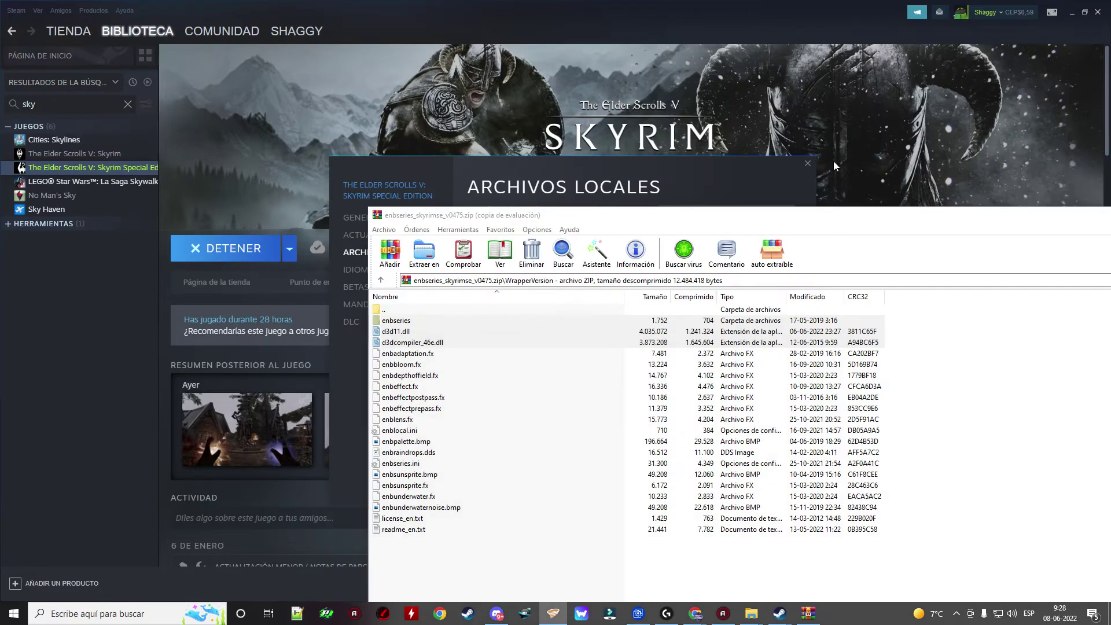
pyautogui.click(965, 248)
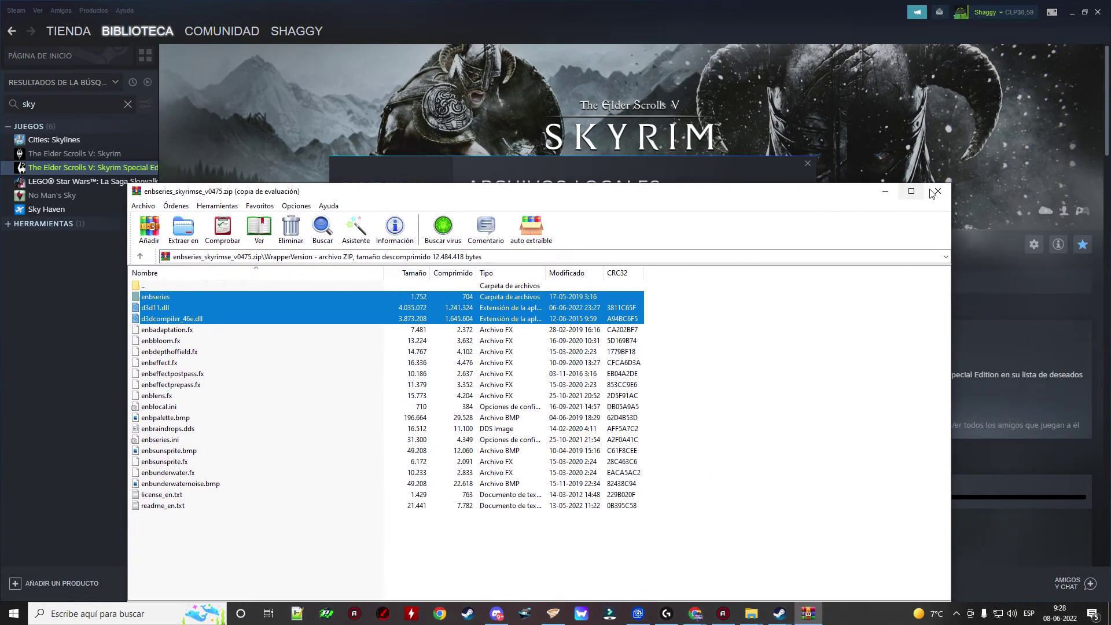
pyautogui.click(933, 191)
pyautogui.click(807, 164)
pyautogui.moveTo(886, 13); pyautogui.dragTo(1110, 114)
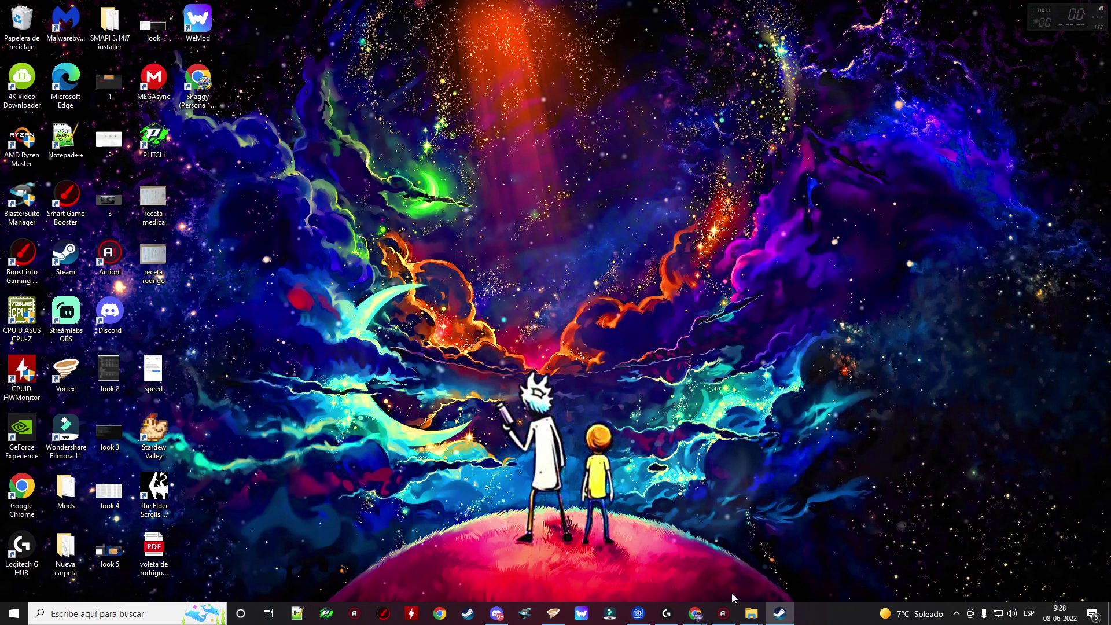
pyautogui.moveTo(723, 613)
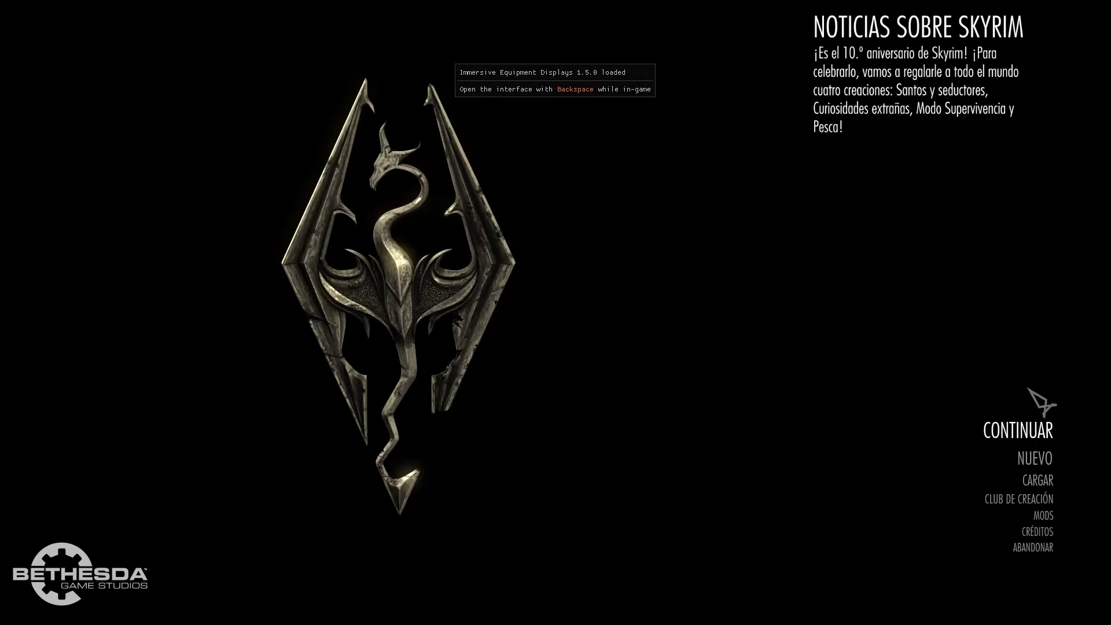
# - Continue the last saved Skyrim game
pyautogui.click(1010, 433)
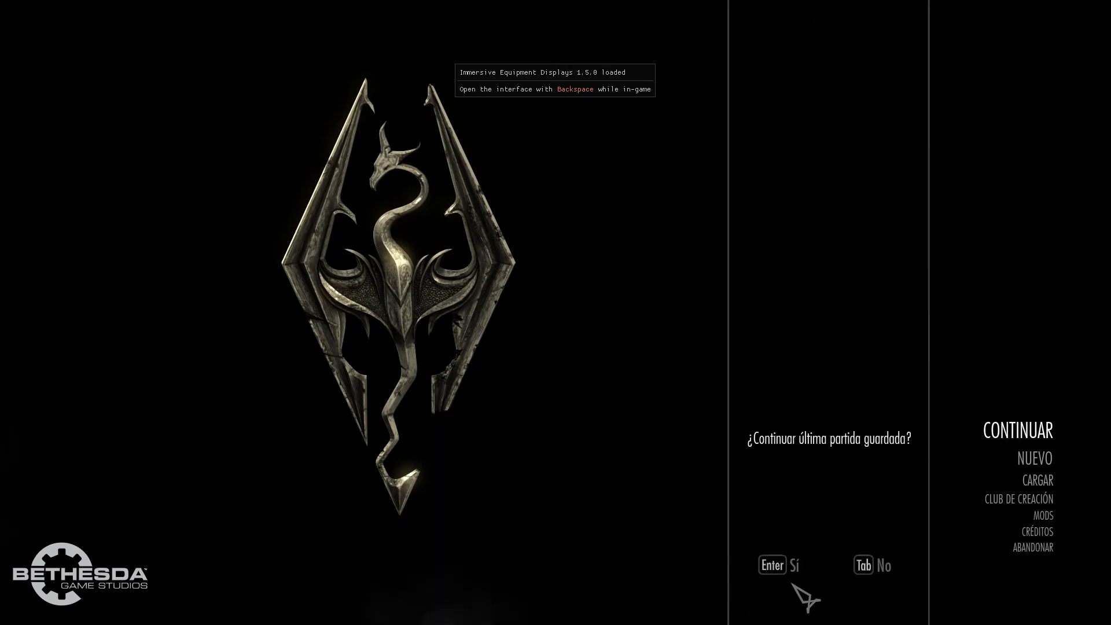
pyautogui.click(785, 578)
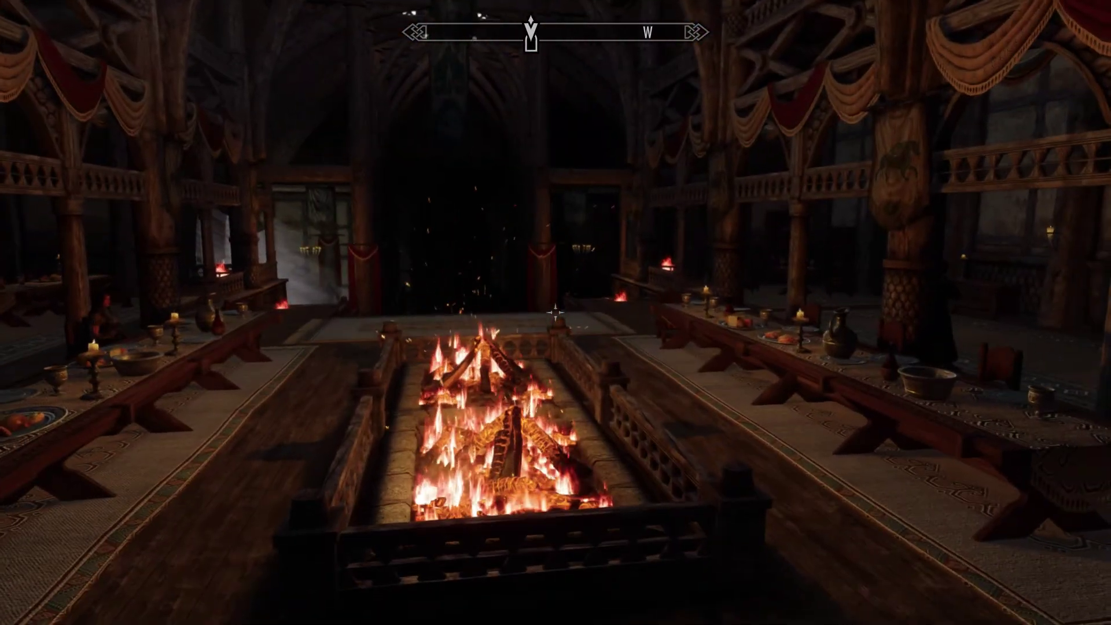
# - View the character's inventory and magic lists, and return to the hall to look at the ENB lighting
pyautogui.press('Tab')
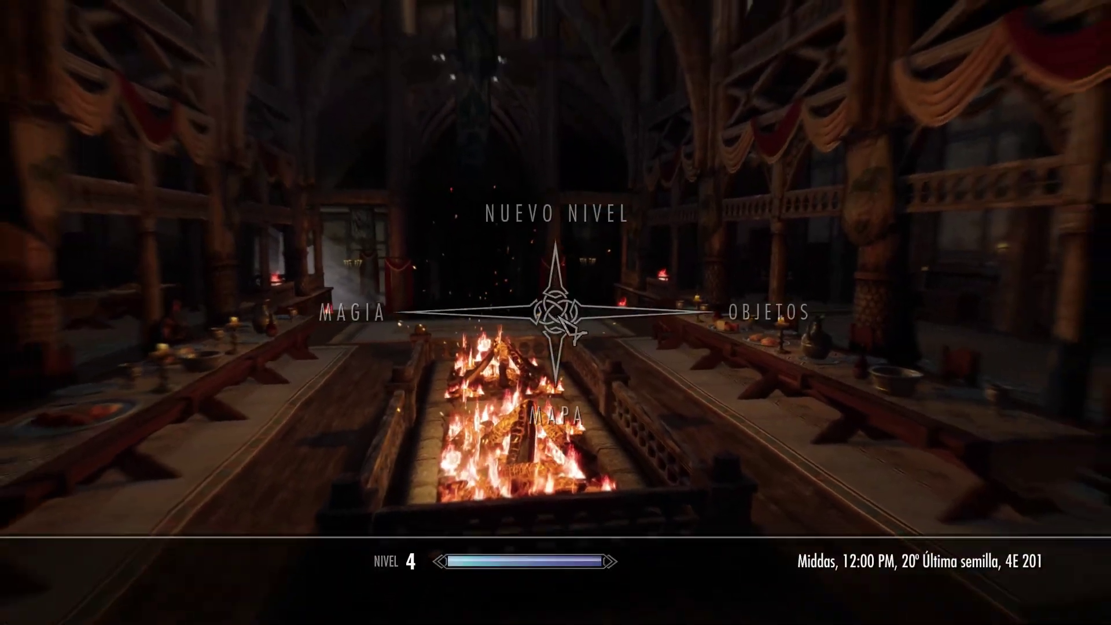
pyautogui.click(747, 327)
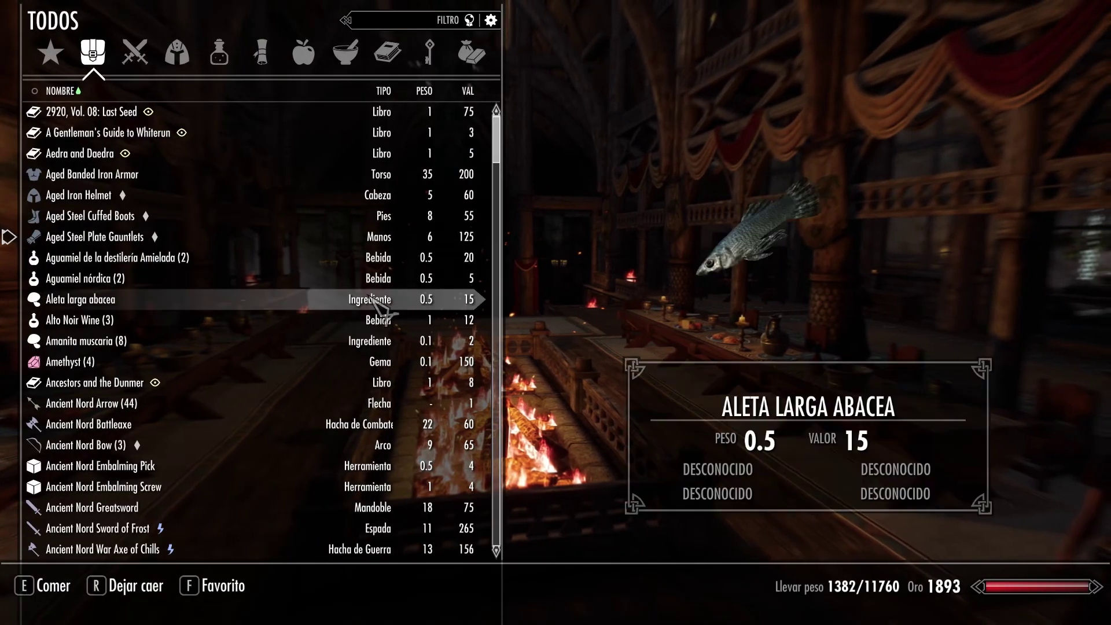
pyautogui.press('Tab')
pyautogui.press('Tab')
pyautogui.click(324, 324)
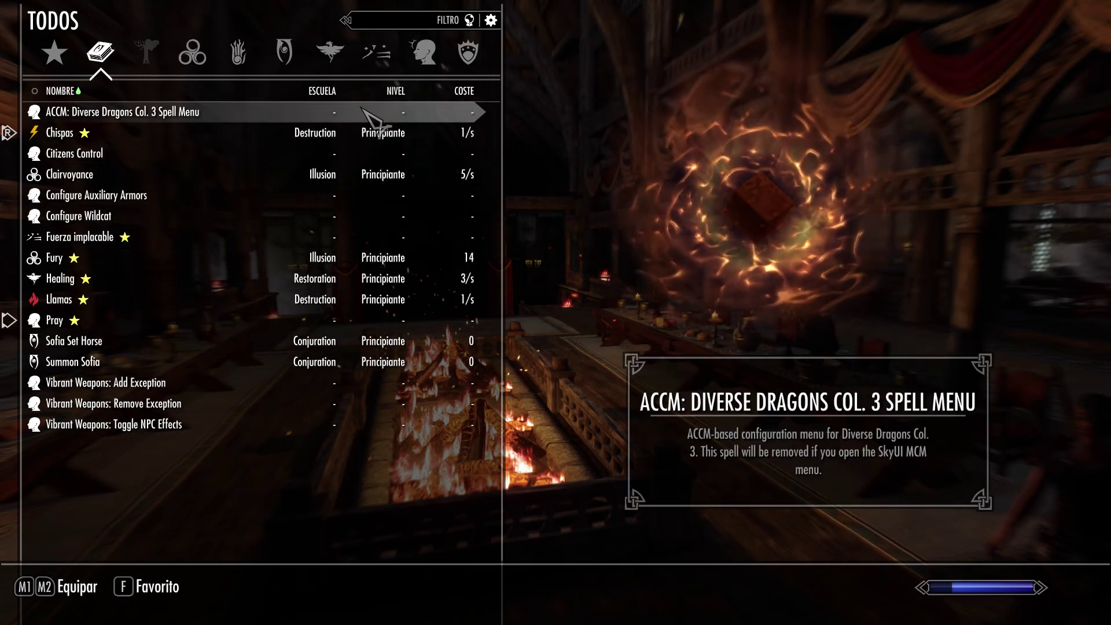
pyautogui.press('Tab')
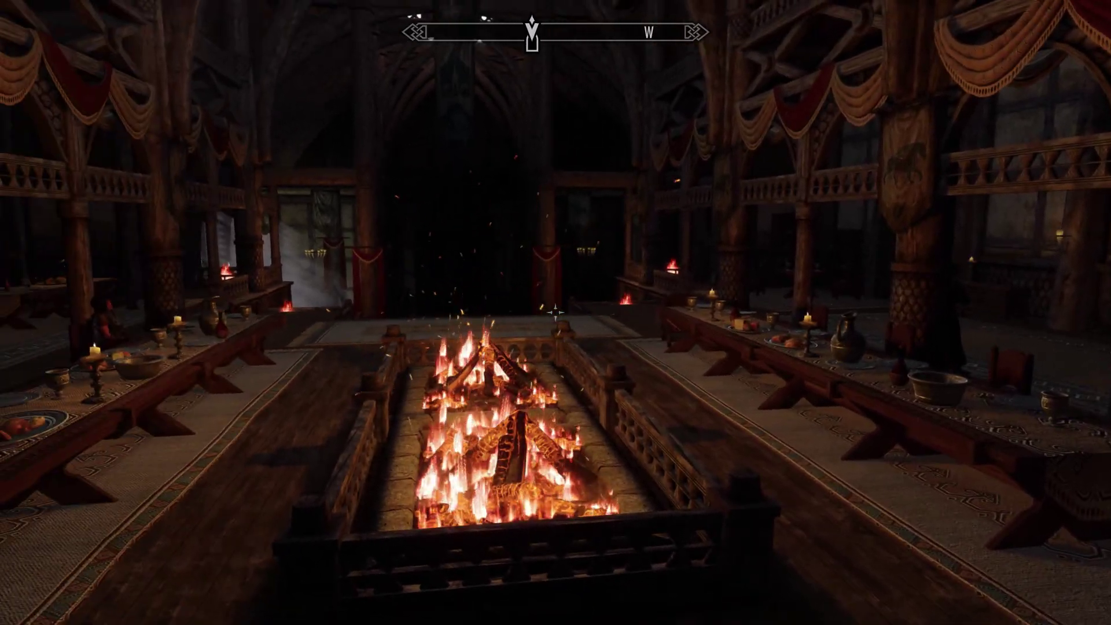
pyautogui.press('d')
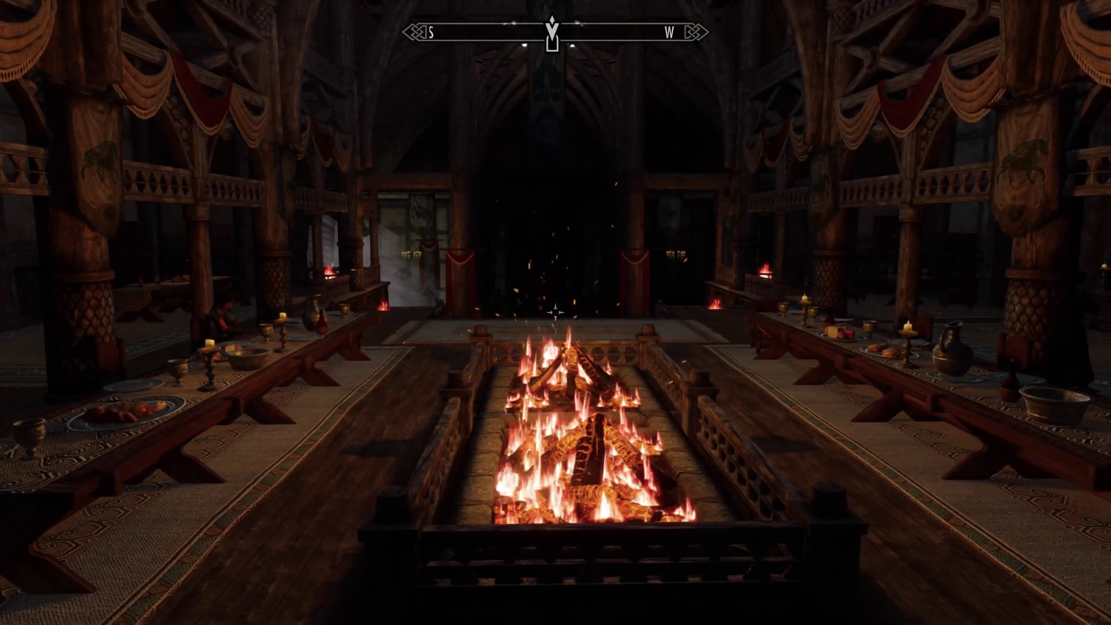